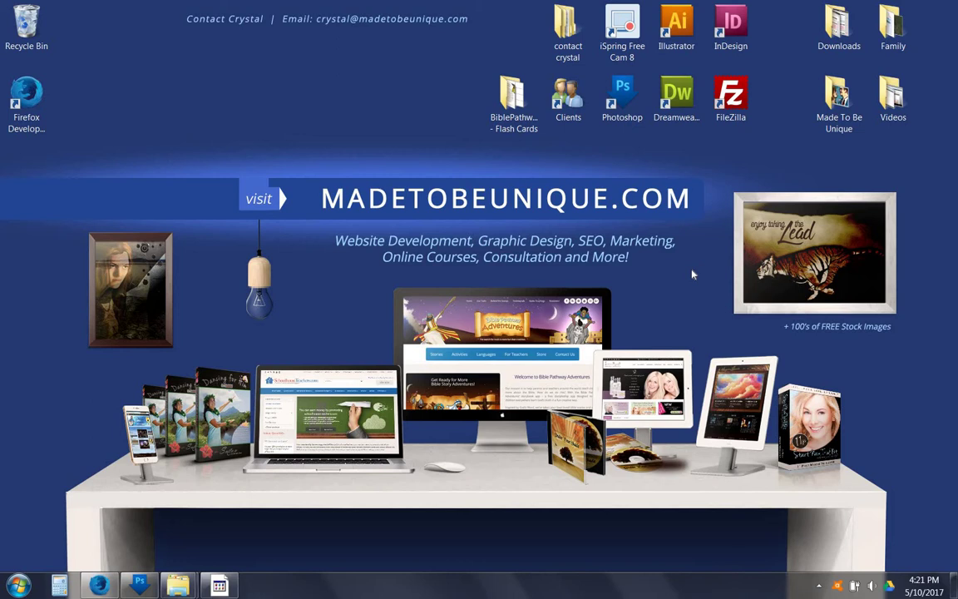
# Open the BiblePathwayAdventures - Flash Cards folder and drag its Explorer window to the left.
pyautogui.doubleClick(513, 100)
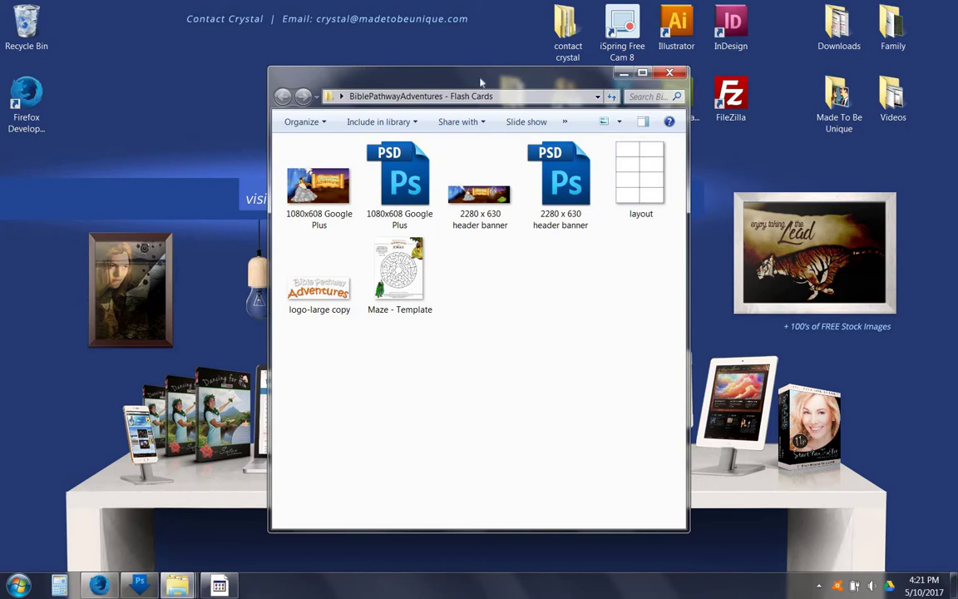
pyautogui.moveTo(434, 74); pyautogui.dragTo(308, 75)
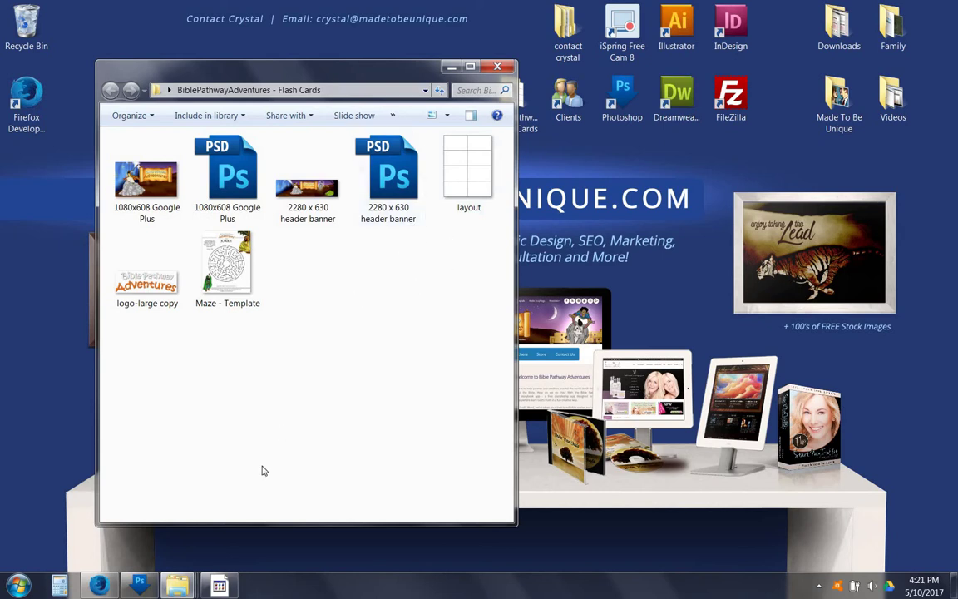
# In Photoshop, create a new U.S. Paper Letter document, 8.5 × 11 inches at 300 ppi.
pyautogui.click(140, 588)
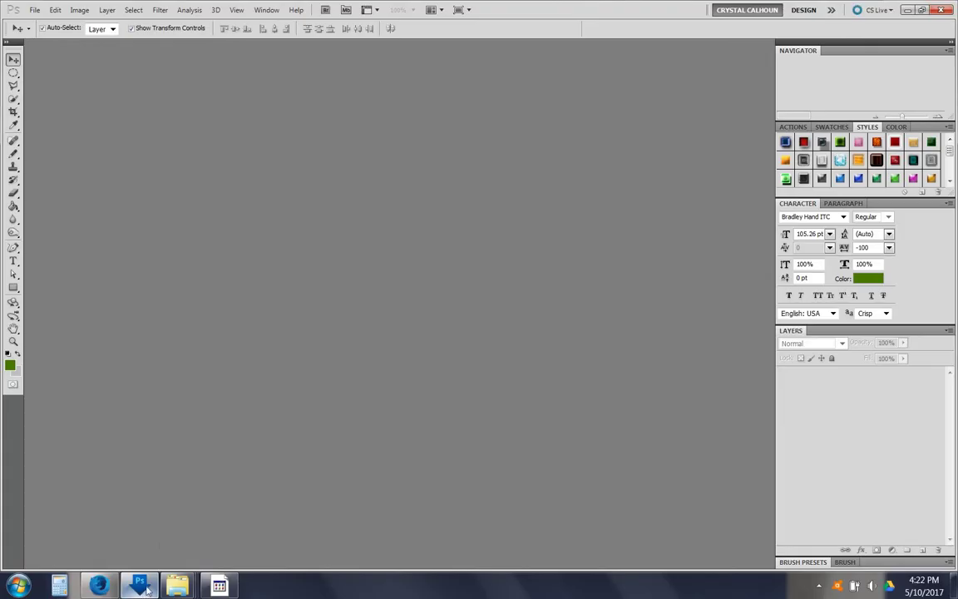
pyautogui.click(37, 10)
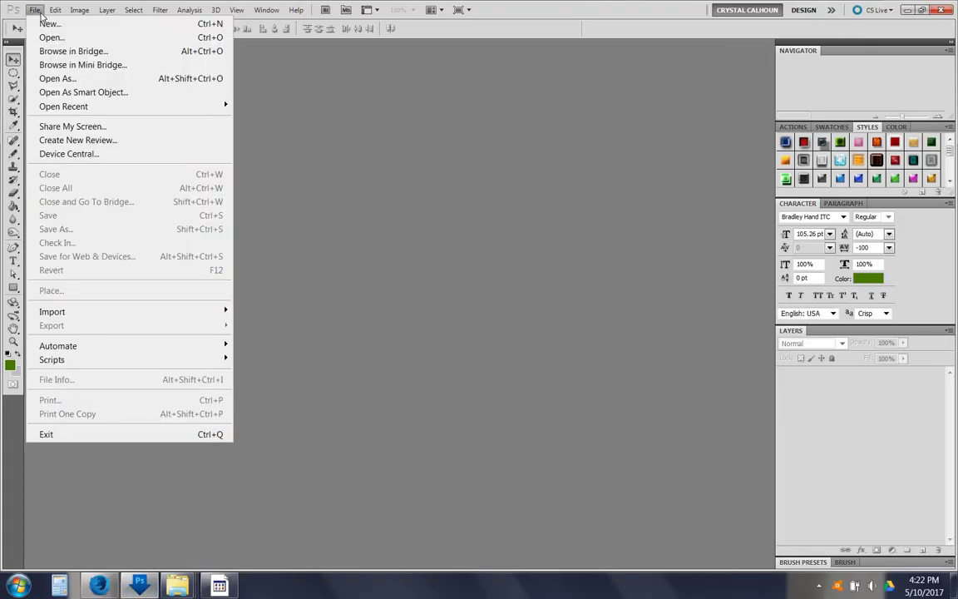
pyautogui.click(47, 23)
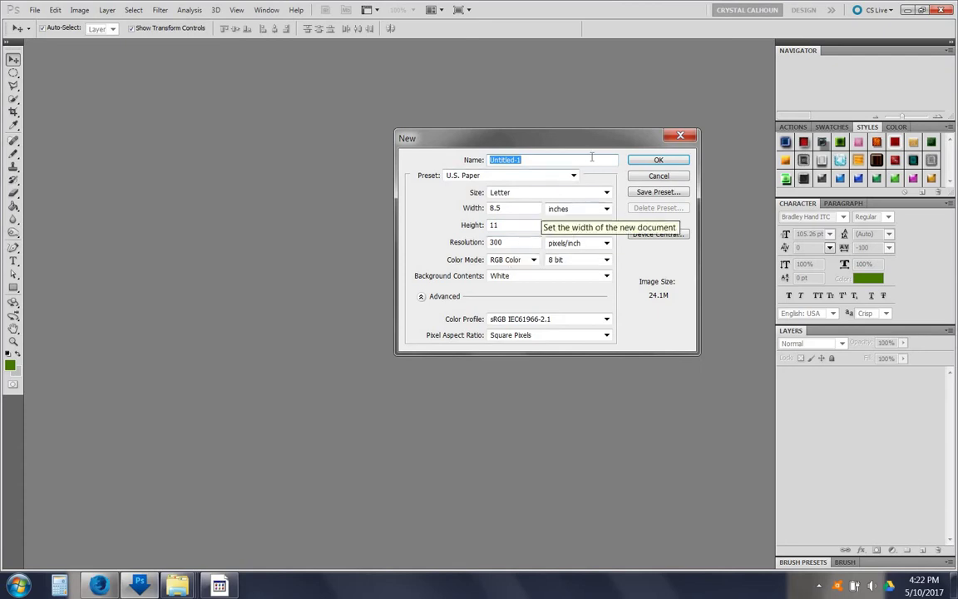
pyautogui.click(651, 166)
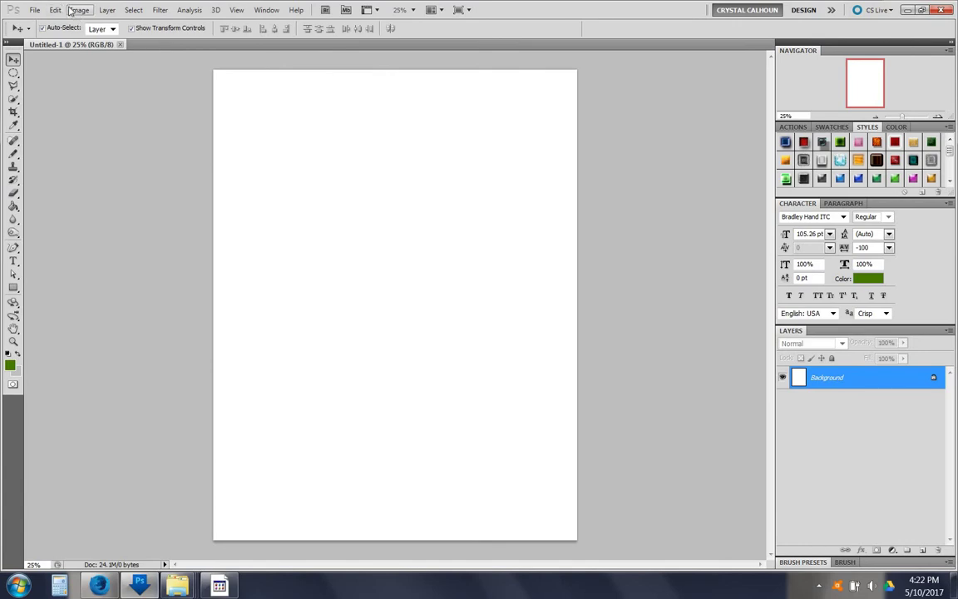
# Rotate the canvas 90° into landscape orientation.
pyautogui.click(79, 10)
pyautogui.moveTo(125, 141)
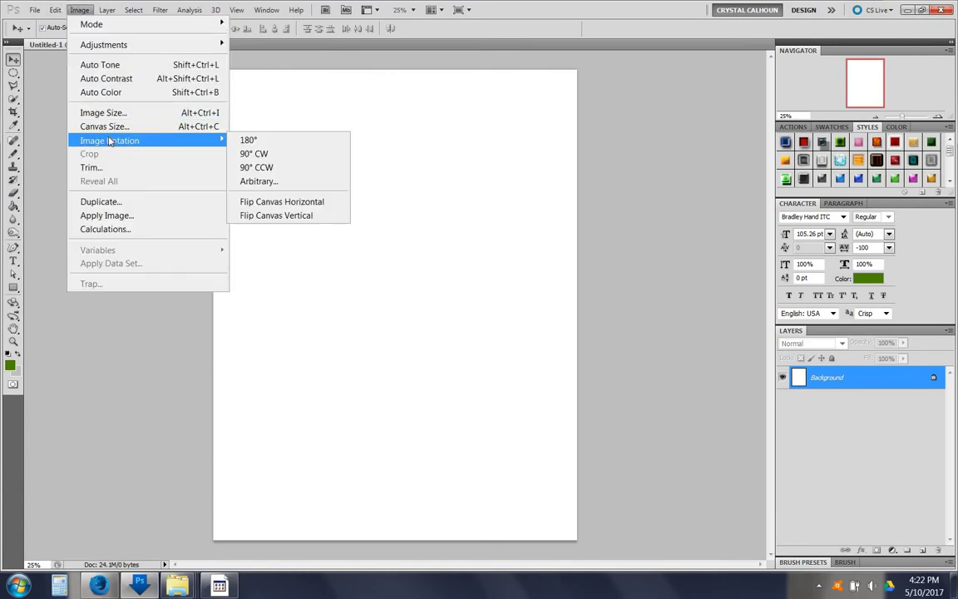
pyautogui.click(273, 159)
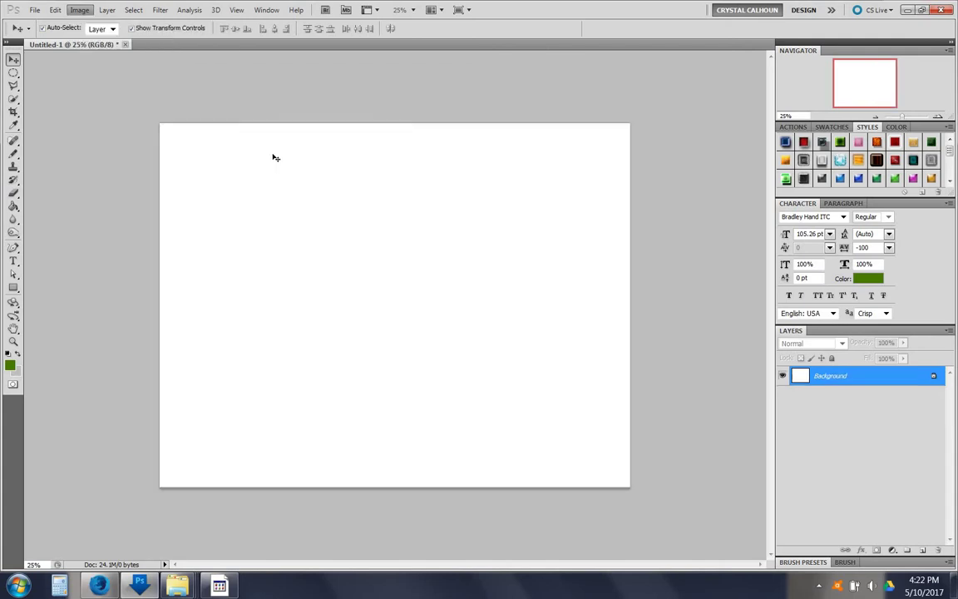
# Draw a green rectangle in the page's top-left corner, extending its left edge to the page edge.
pyautogui.click(11, 288)
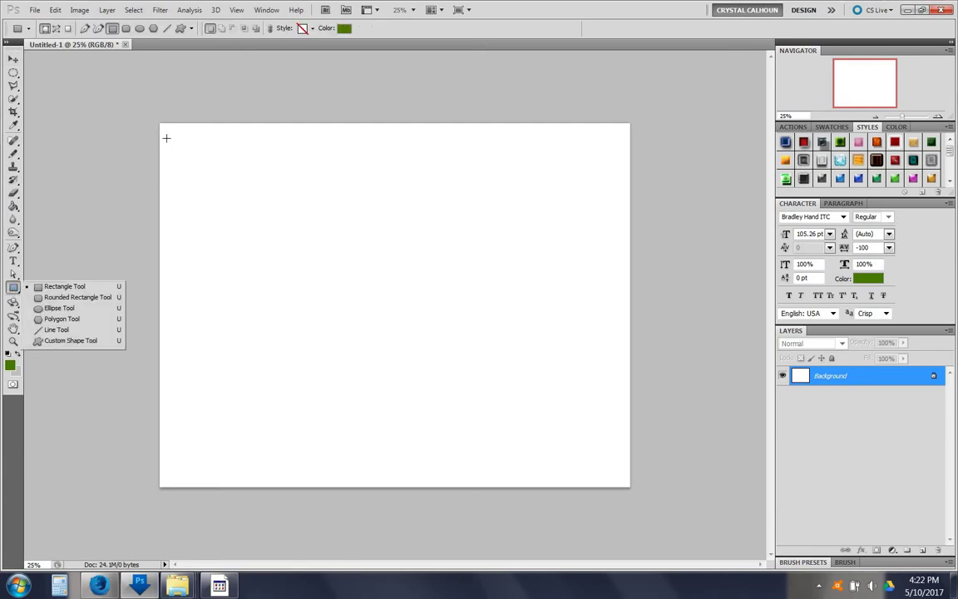
pyautogui.moveTo(161, 120); pyautogui.dragTo(346, 297)
pyautogui.click(13, 60)
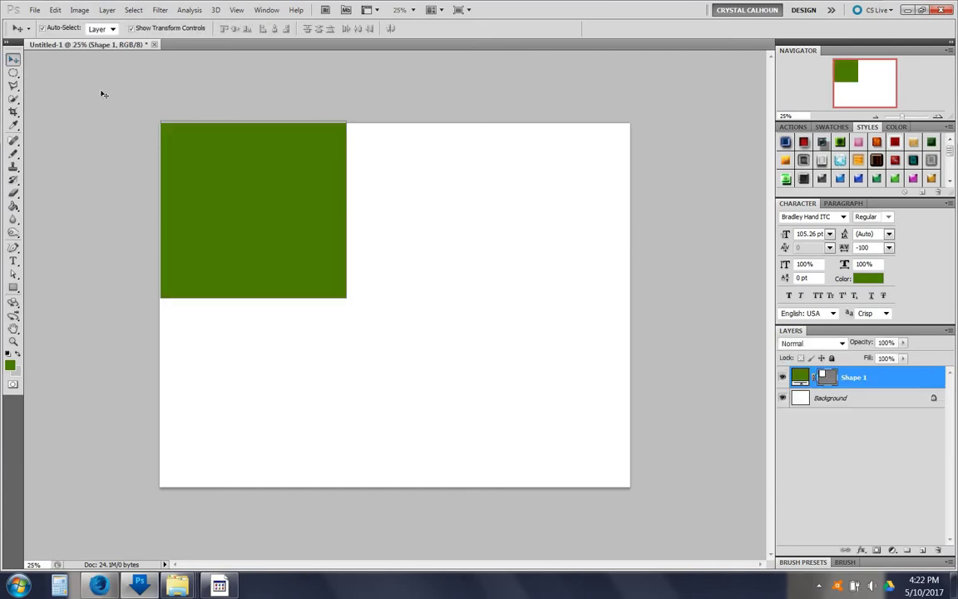
pyautogui.moveTo(254, 121); pyautogui.dragTo(253, 124)
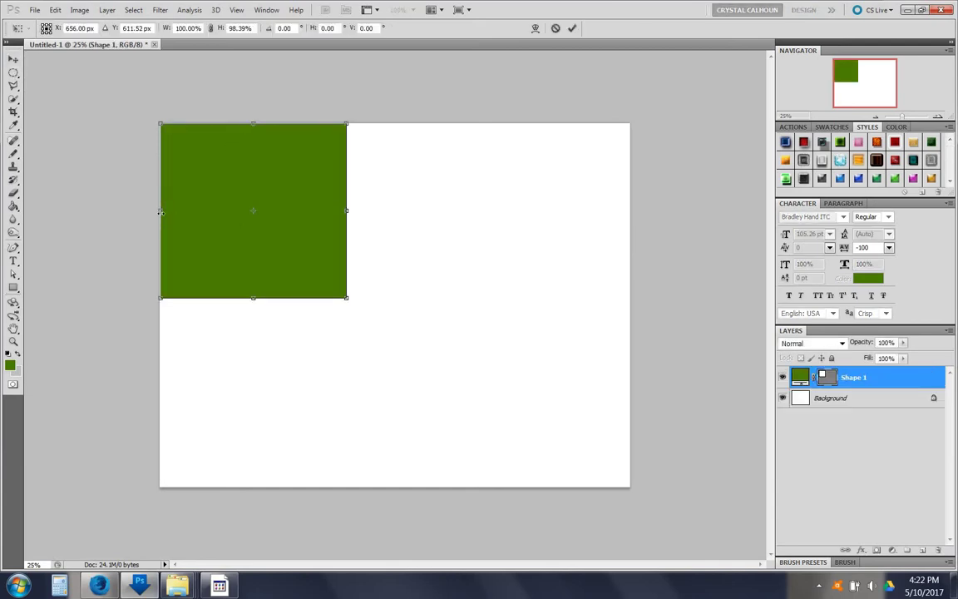
pyautogui.moveTo(159, 211); pyautogui.dragTo(156, 210)
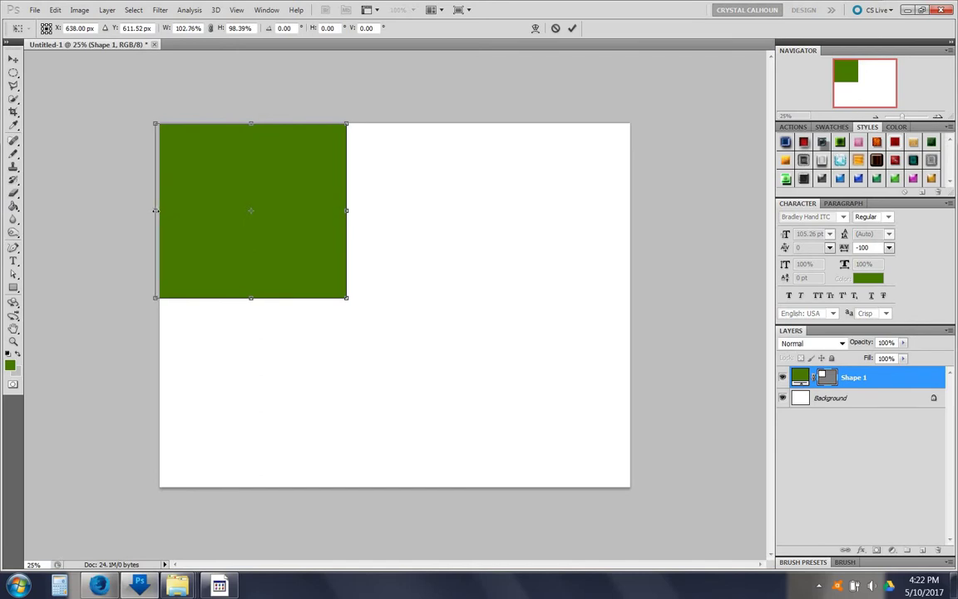
pyautogui.press('Return')
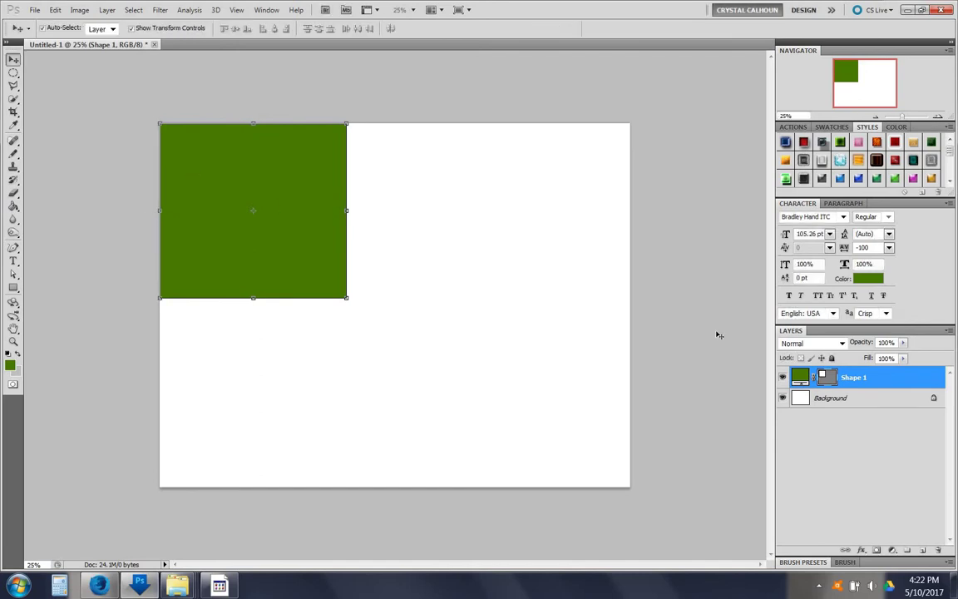
# Duplicate the rectangle twice and place the copies side by side to its right.
pyautogui.moveTo(913, 377); pyautogui.dragTo(922, 550)
pyautogui.moveTo(230, 177); pyautogui.dragTo(416, 179)
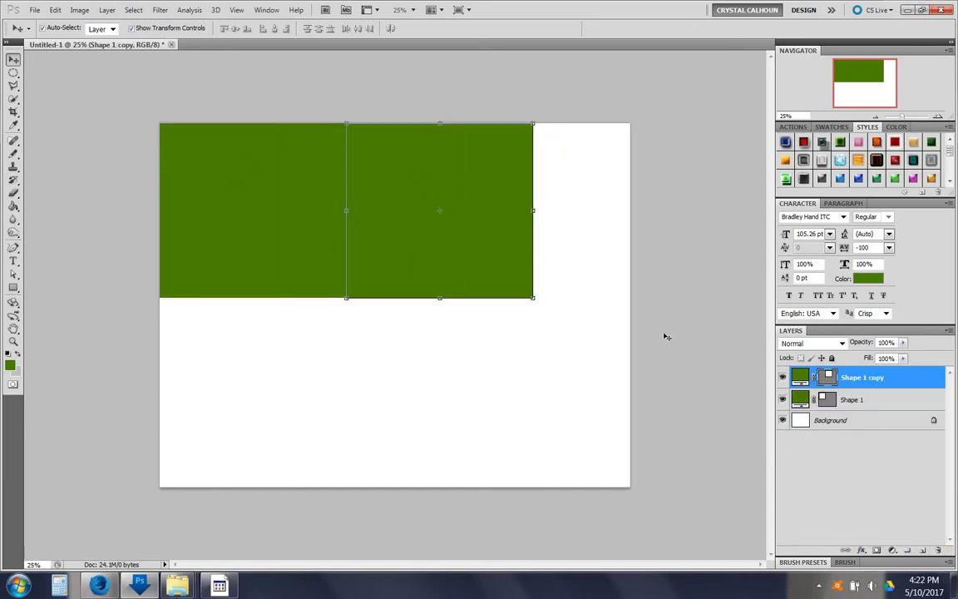
pyautogui.moveTo(899, 384); pyautogui.dragTo(922, 550)
pyautogui.moveTo(516, 187); pyautogui.dragTo(643, 178)
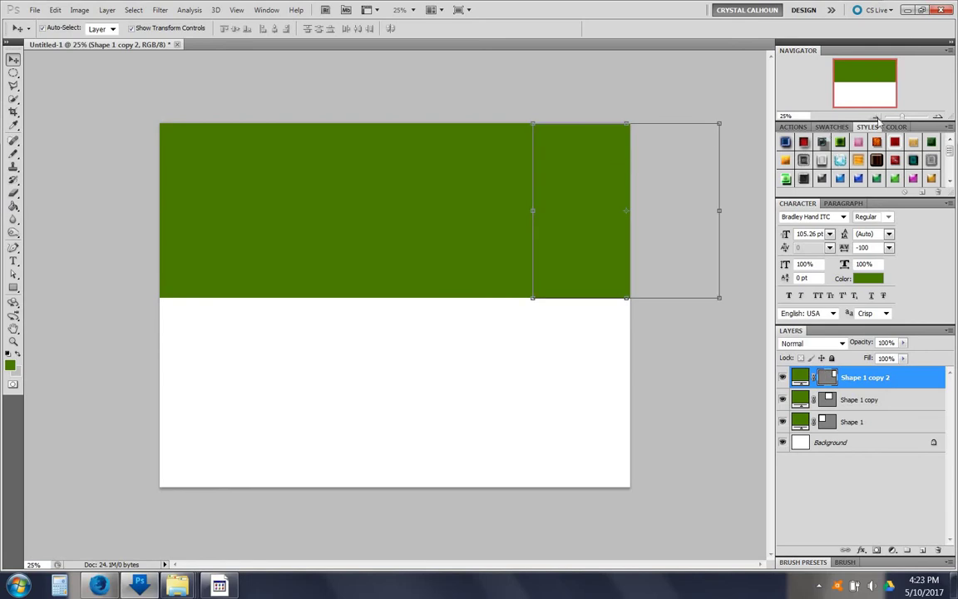
# Scale all three green rectangles together to fit the page width exactly.
pyautogui.hotkey('ctrl', '-')
pyautogui.moveTo(250, 330); pyautogui.dragTo(531, 247)
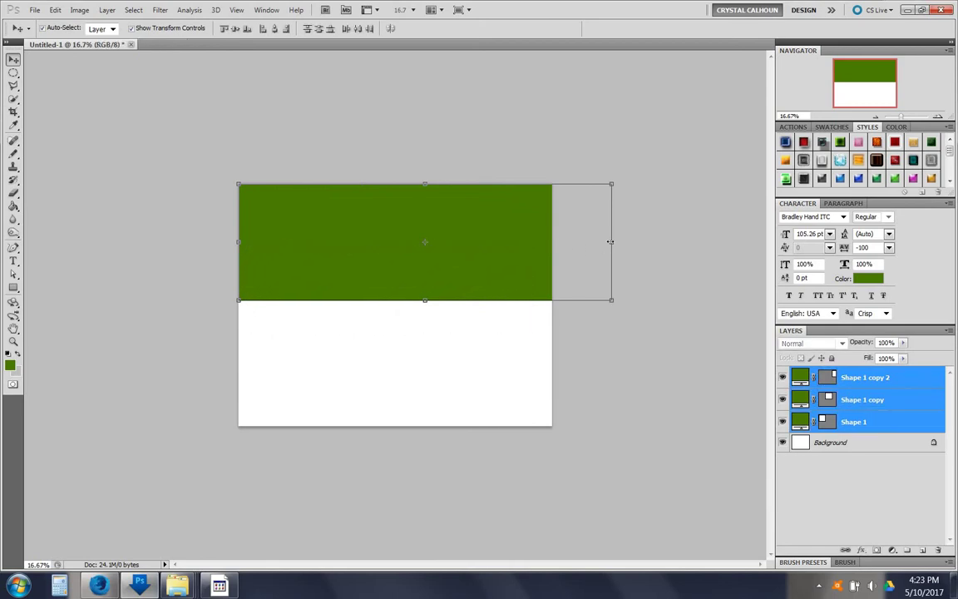
pyautogui.moveTo(611, 241); pyautogui.dragTo(552, 241)
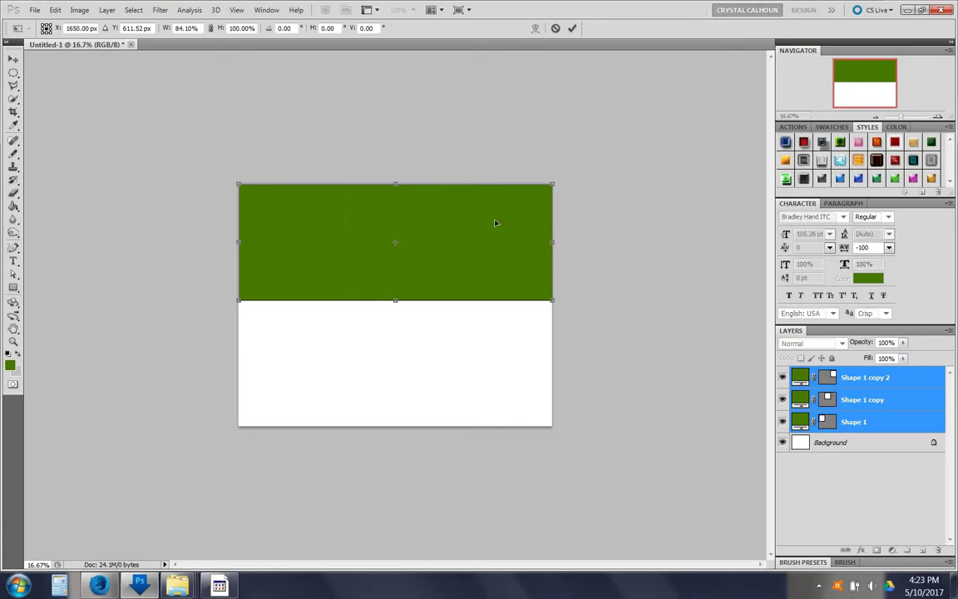
pyautogui.press('Return')
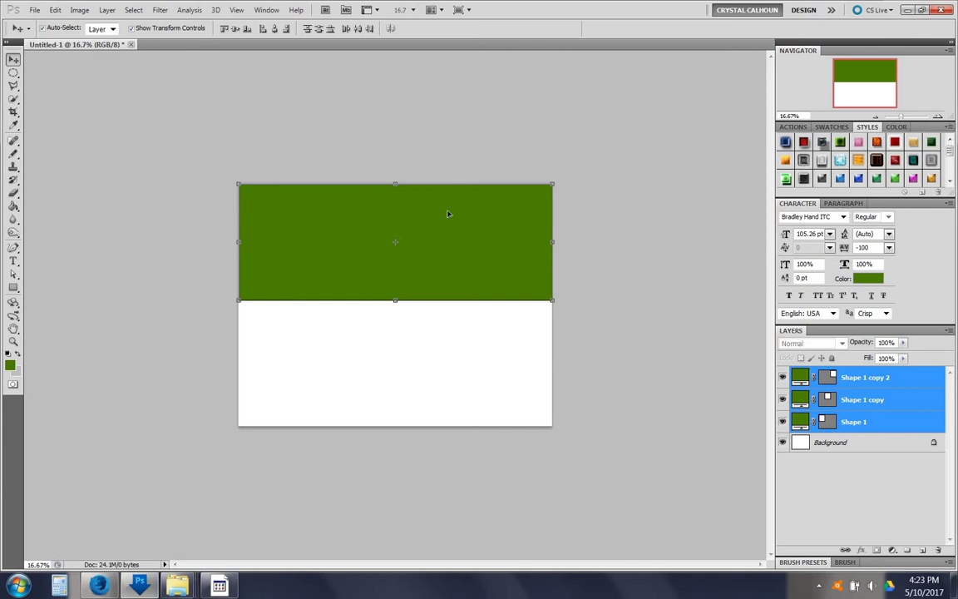
# Duplicate the three green rectangles and move the copies down into the lower half.
pyautogui.click(507, 363)
pyautogui.click(521, 277)
pyautogui.click(382, 277)
pyautogui.click(299, 273)
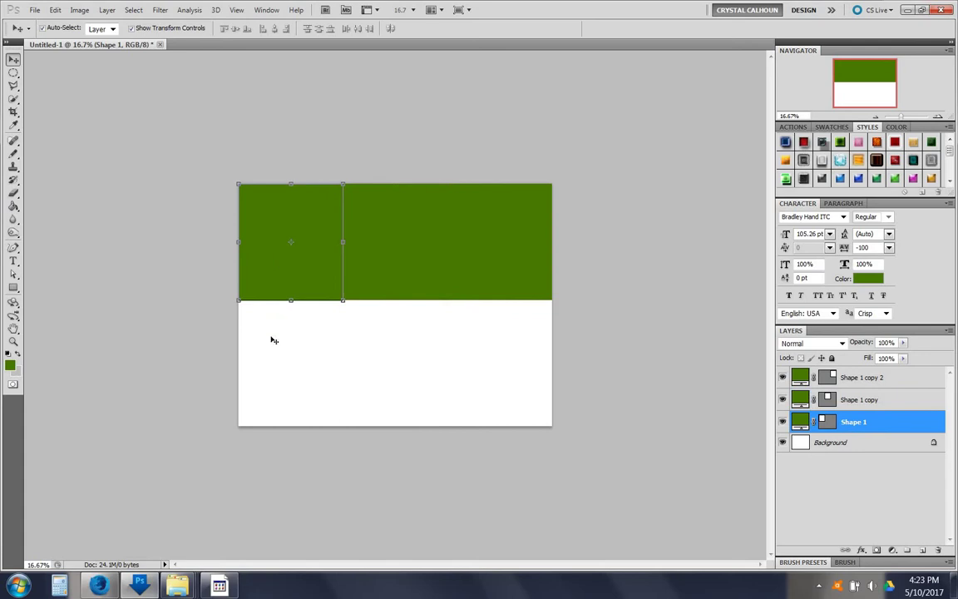
pyautogui.moveTo(273, 339); pyautogui.dragTo(492, 250)
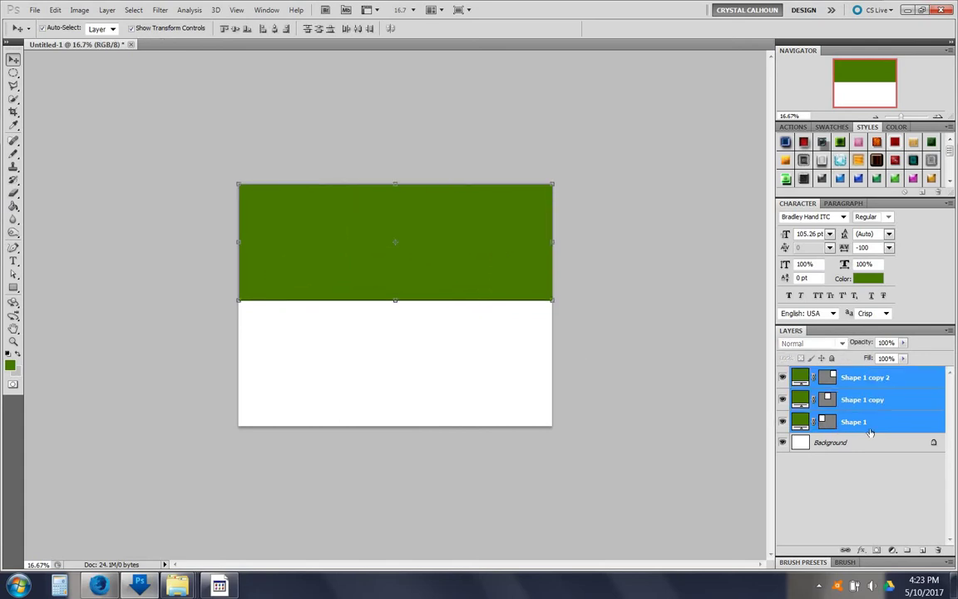
pyautogui.moveTo(905, 430); pyautogui.dragTo(923, 552)
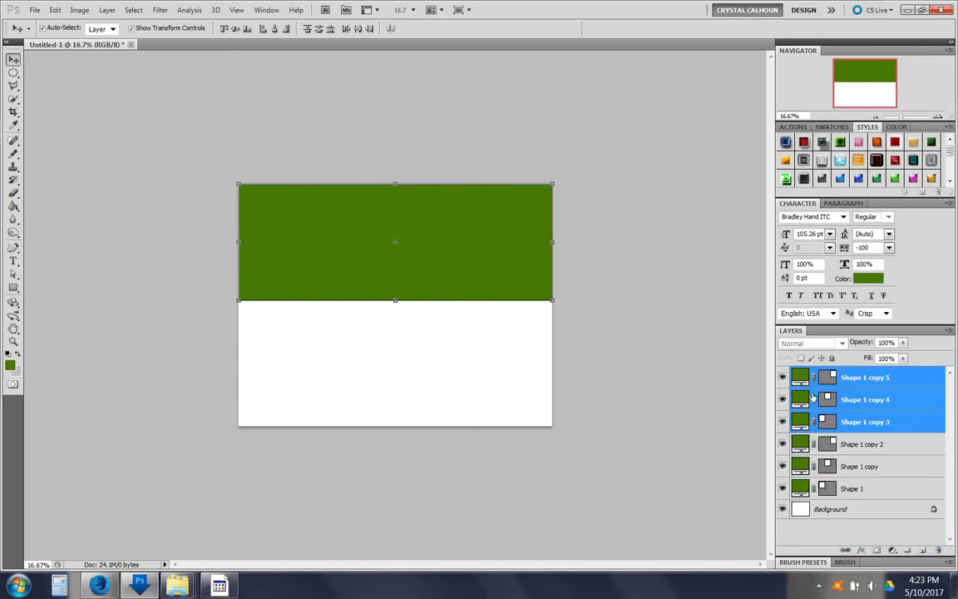
pyautogui.hotkey('ctrl', 't')
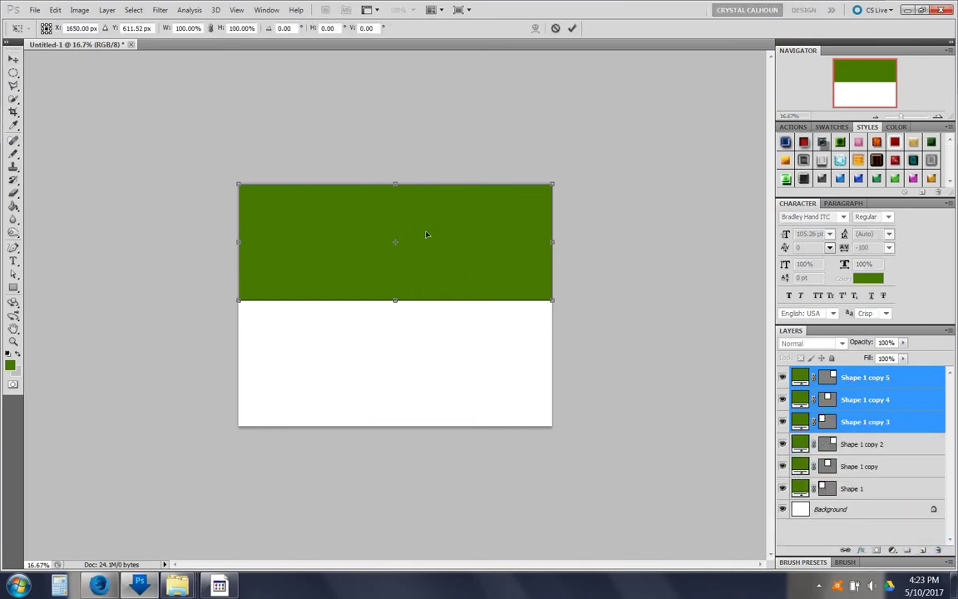
pyautogui.moveTo(430, 222); pyautogui.dragTo(430, 334)
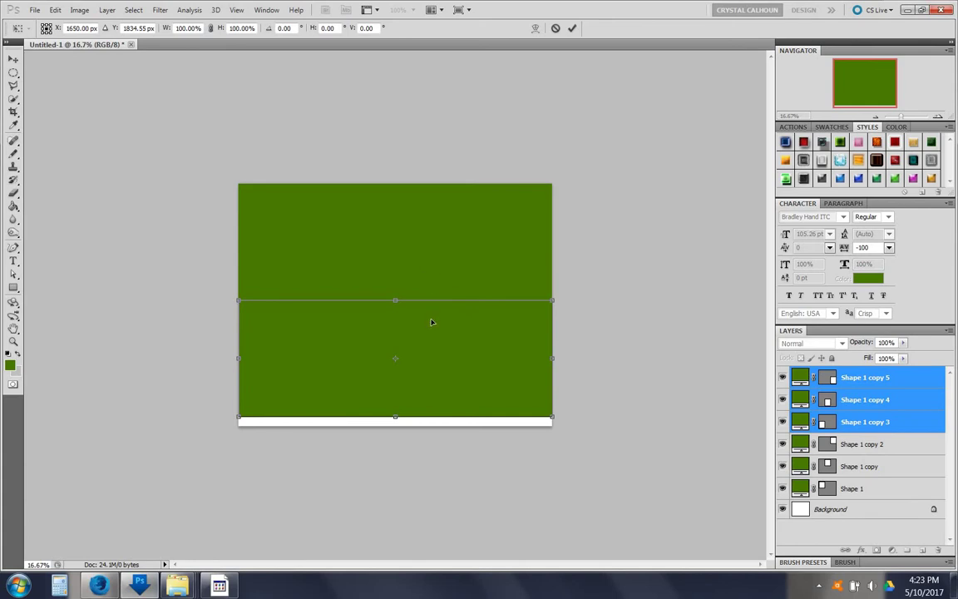
pyautogui.hotkey('shift', 'Down')
pyautogui.hotkey('shift', 'Down')
pyautogui.hotkey('shift', 'Down')
pyautogui.hotkey('shift', 'Down')
pyautogui.hotkey('shift', 'Down')
pyautogui.hotkey('shift', 'Down')
pyautogui.hotkey('shift', 'Down')
pyautogui.hotkey('shift', 'Down')
pyautogui.hotkey('shift', 'Down')
pyautogui.hotkey('shift', 'Down')
pyautogui.hotkey('ctrl', 'z')
pyautogui.press('Return')
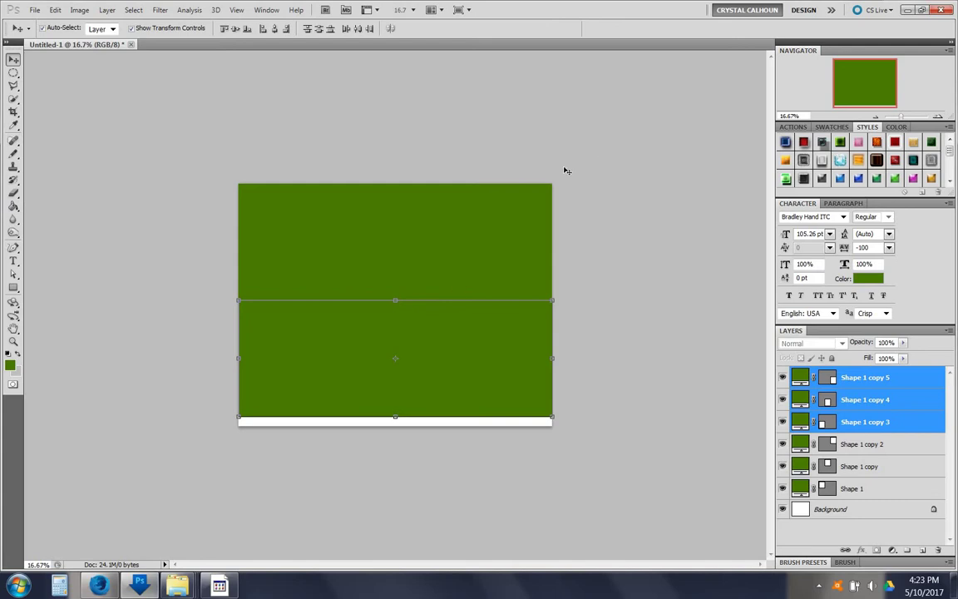
# Stretch all six rectangles down to reach the page bottom.
pyautogui.moveTo(500, 163); pyautogui.dragTo(199, 354)
pyautogui.moveTo(396, 416); pyautogui.dragTo(395, 425)
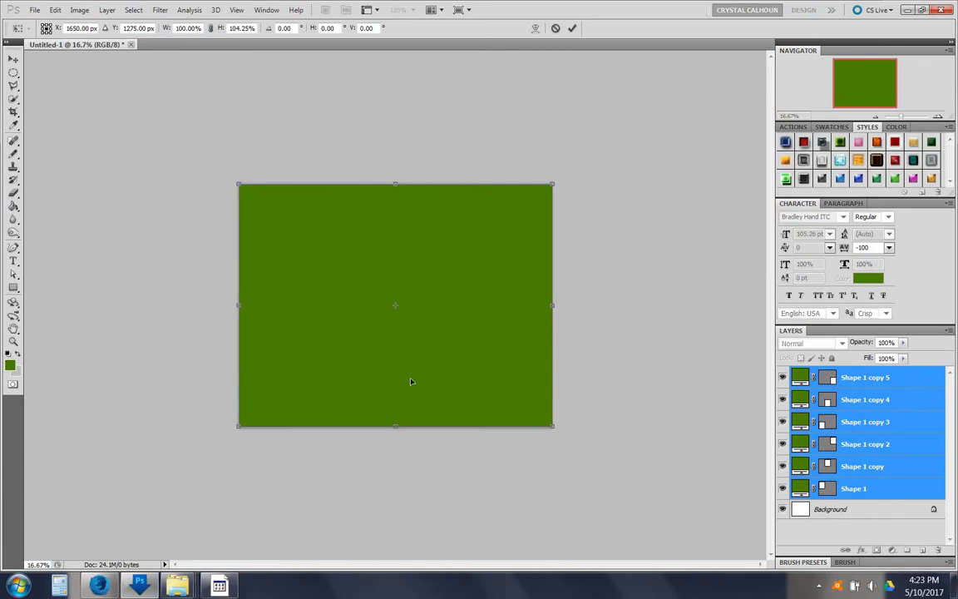
pyautogui.press('Return')
pyautogui.hotkey('ctrl', 't')
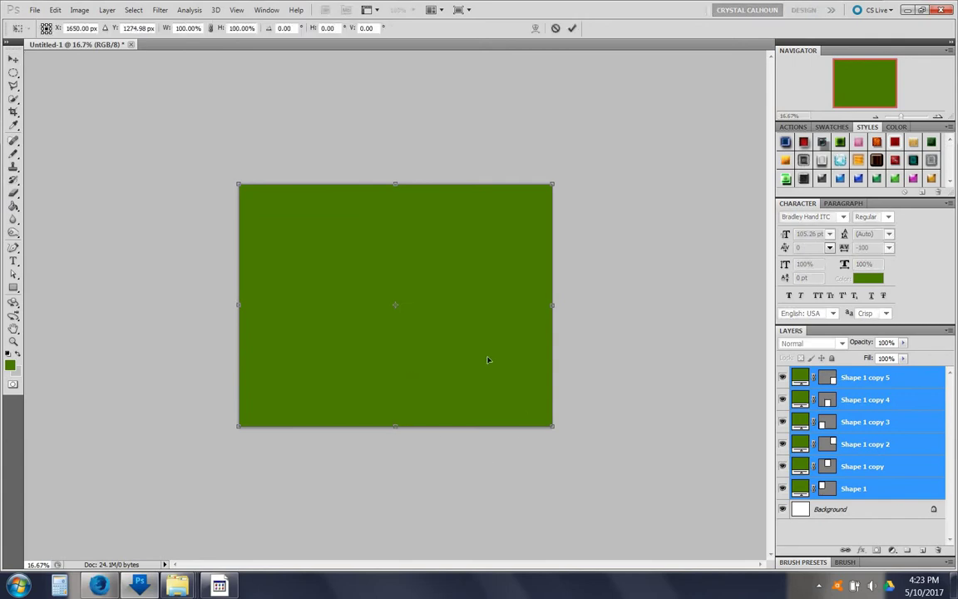
# Finish the pending transform and select all six rectangles on the canvas.
pyautogui.press('Return')
pyautogui.click(541, 391)
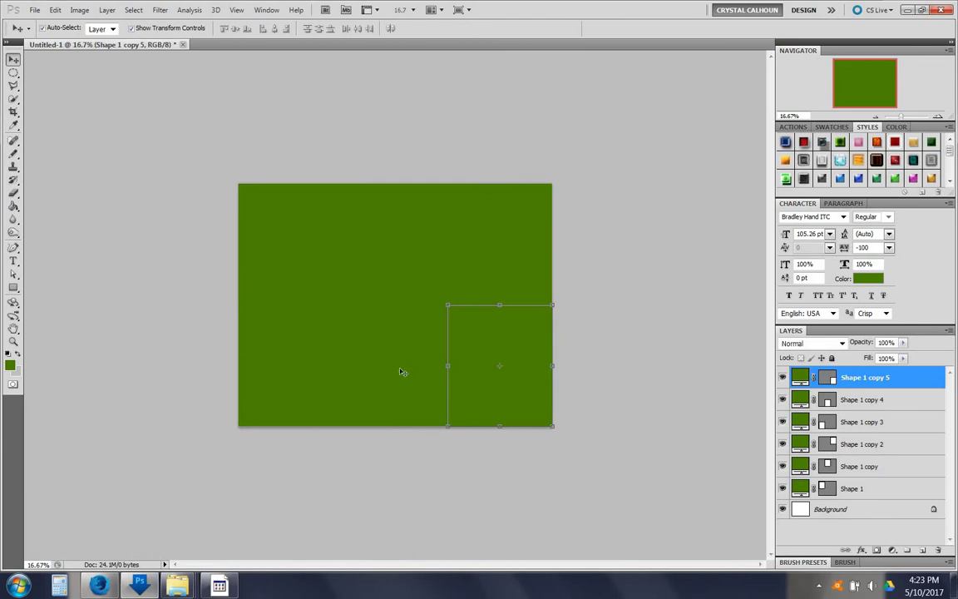
pyautogui.click(349, 383)
pyautogui.click(299, 387)
pyautogui.click(287, 248)
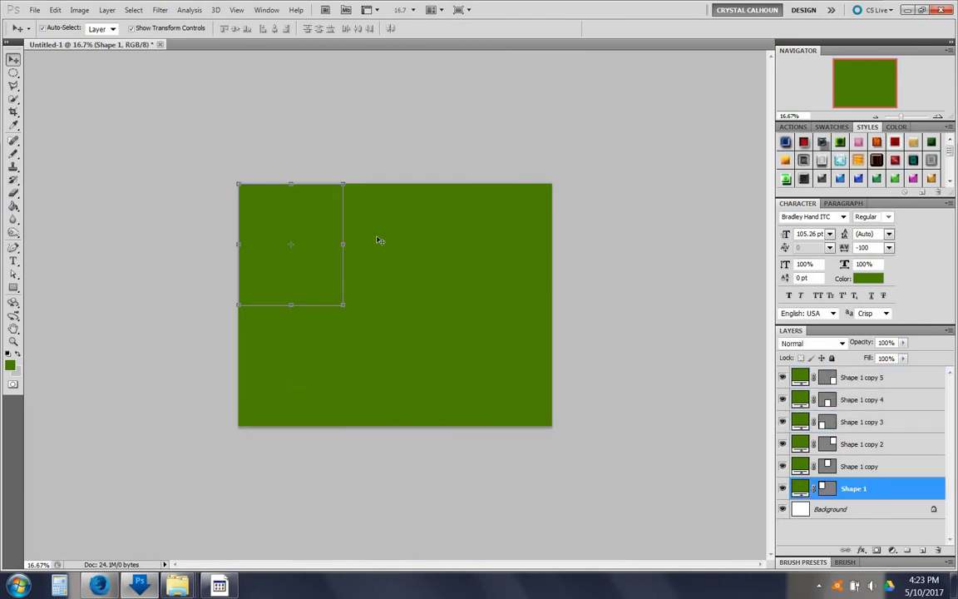
pyautogui.click(379, 241)
pyautogui.click(480, 249)
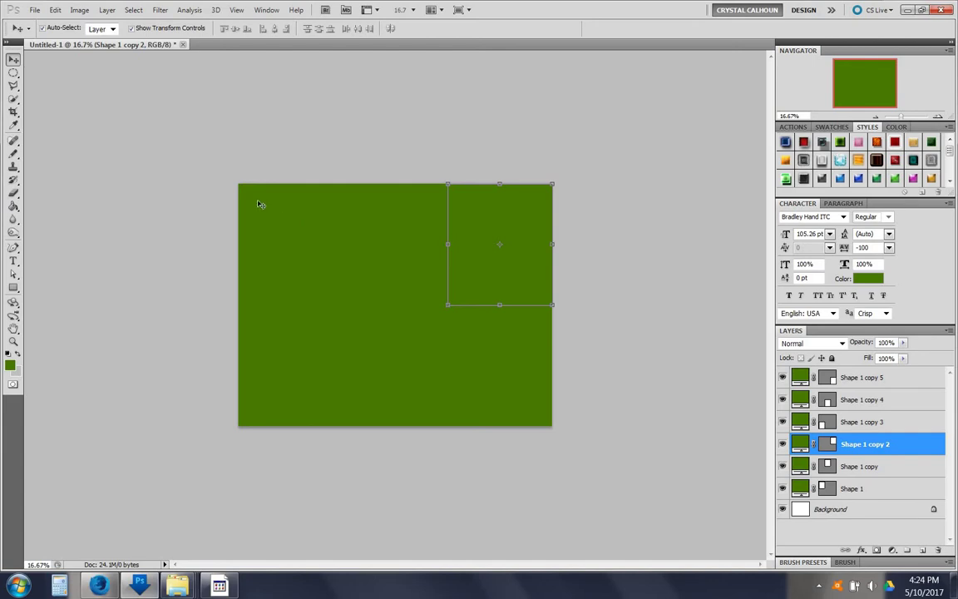
pyautogui.moveTo(221, 185); pyautogui.dragTo(556, 439)
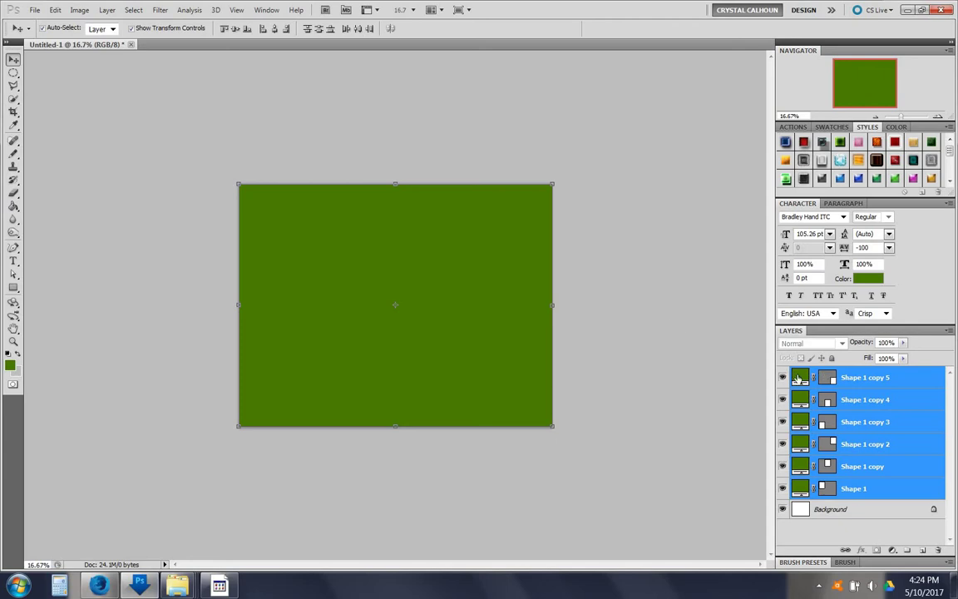
# Change the bottom-right and bottom-middle boxes' fill colour to white (ffffff).
pyautogui.doubleClick(799, 377)
pyautogui.click(687, 312)
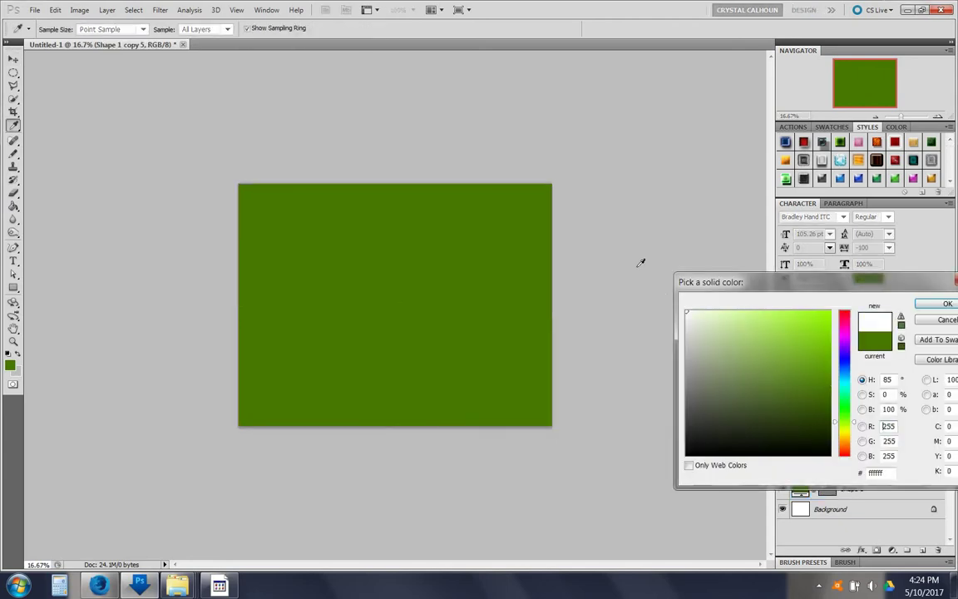
pyautogui.click(948, 306)
pyautogui.click(802, 399)
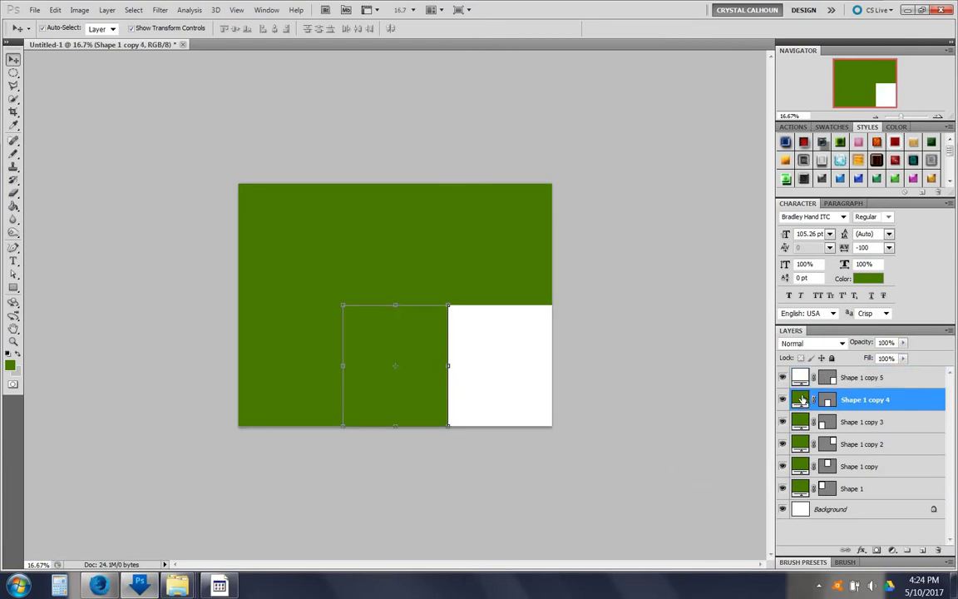
pyautogui.doubleClick(801, 399)
pyautogui.click(687, 312)
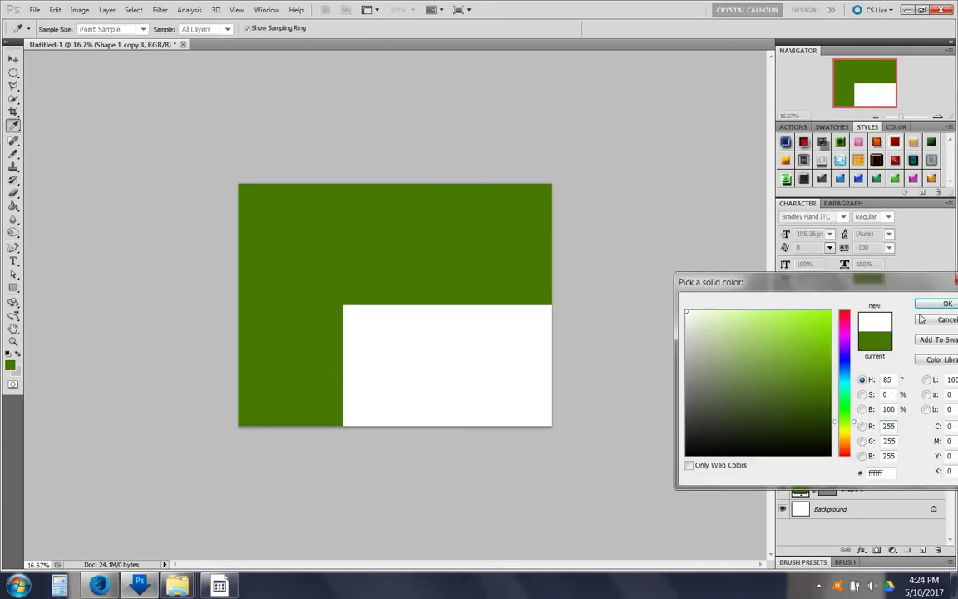
pyautogui.click(946, 304)
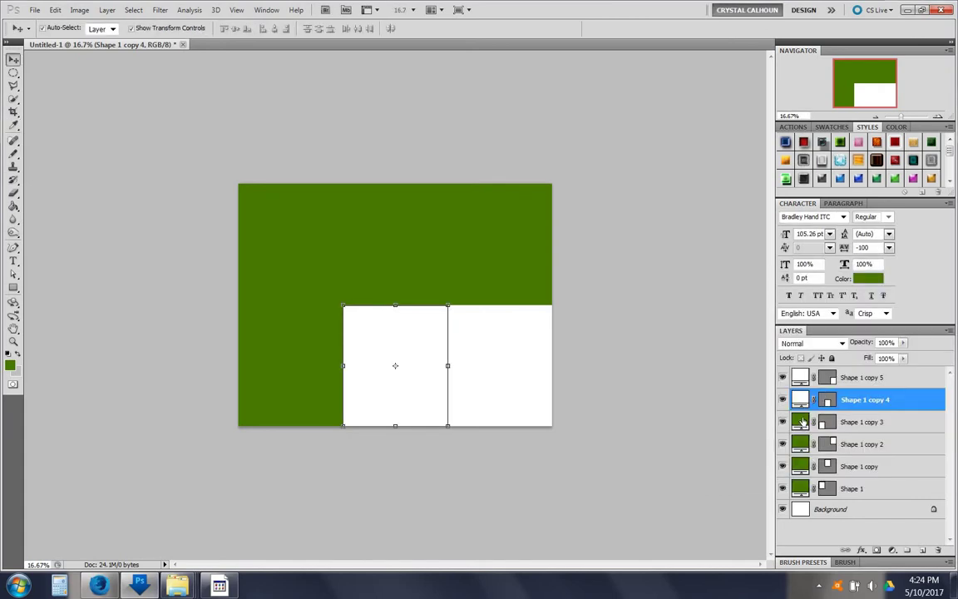
# Change the bottom-left and top-right boxes' fill colour to white.
pyautogui.doubleClick(799, 422)
pyautogui.moveTo(763, 400); pyautogui.dragTo(633, 278)
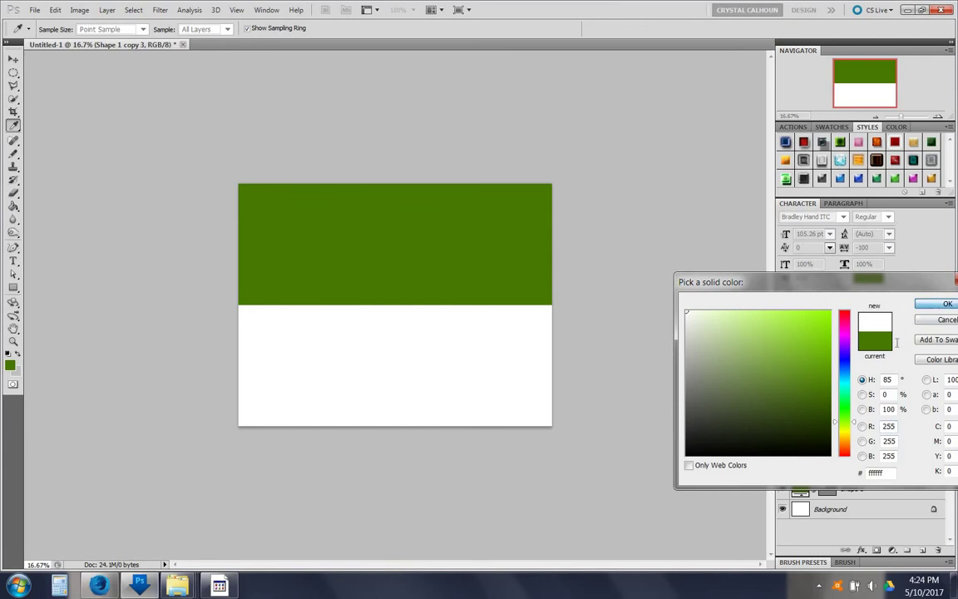
pyautogui.click(946, 304)
pyautogui.doubleClick(800, 448)
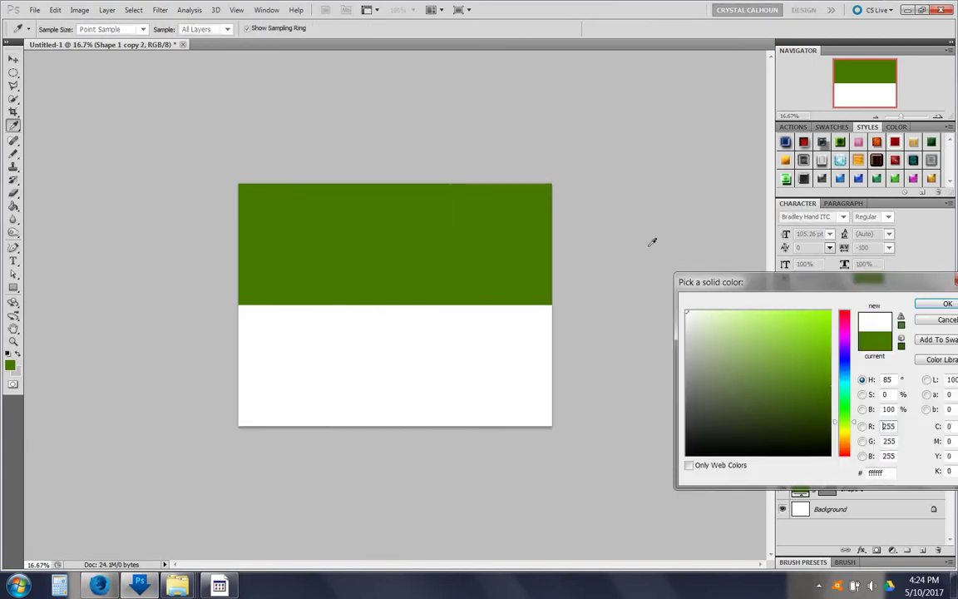
pyautogui.moveTo(782, 290); pyautogui.dragTo(689, 283)
pyautogui.click(946, 304)
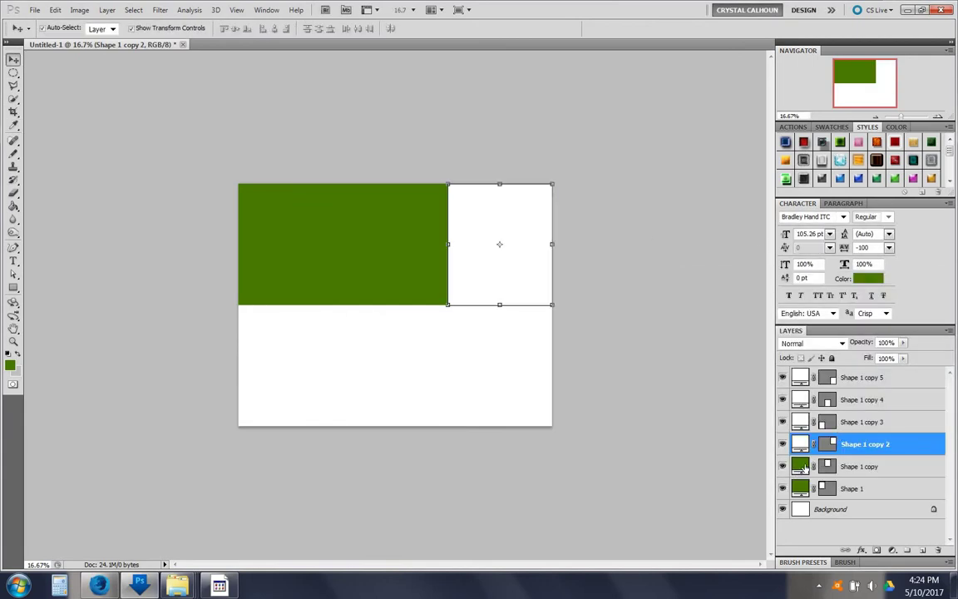
# Make the top-middle box near-white and the top-left box white, then return to the Move tool.
pyautogui.doubleClick(800, 466)
pyautogui.moveTo(749, 349); pyautogui.dragTo(669, 289)
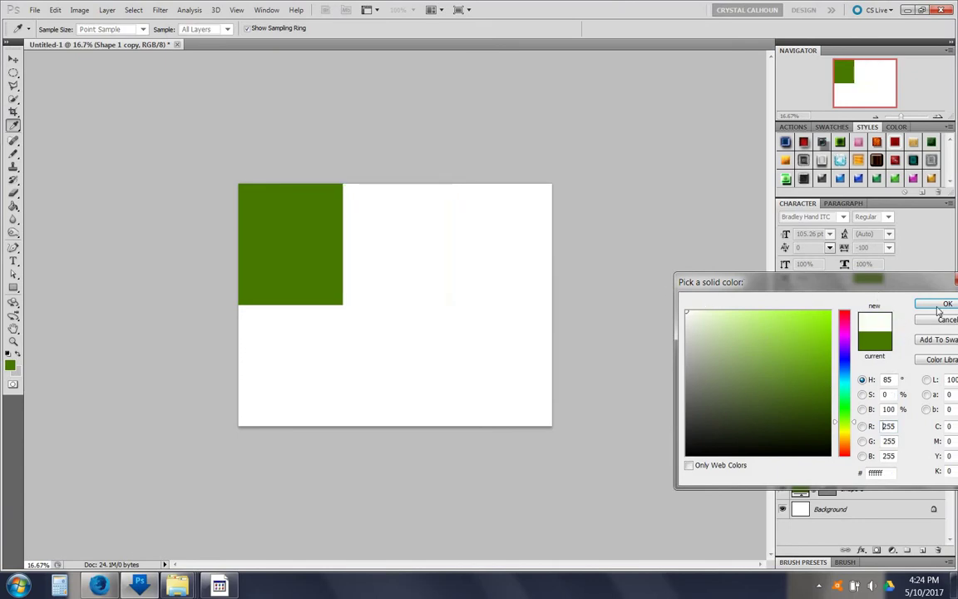
pyautogui.click(946, 305)
pyautogui.doubleClick(799, 489)
pyautogui.click(687, 312)
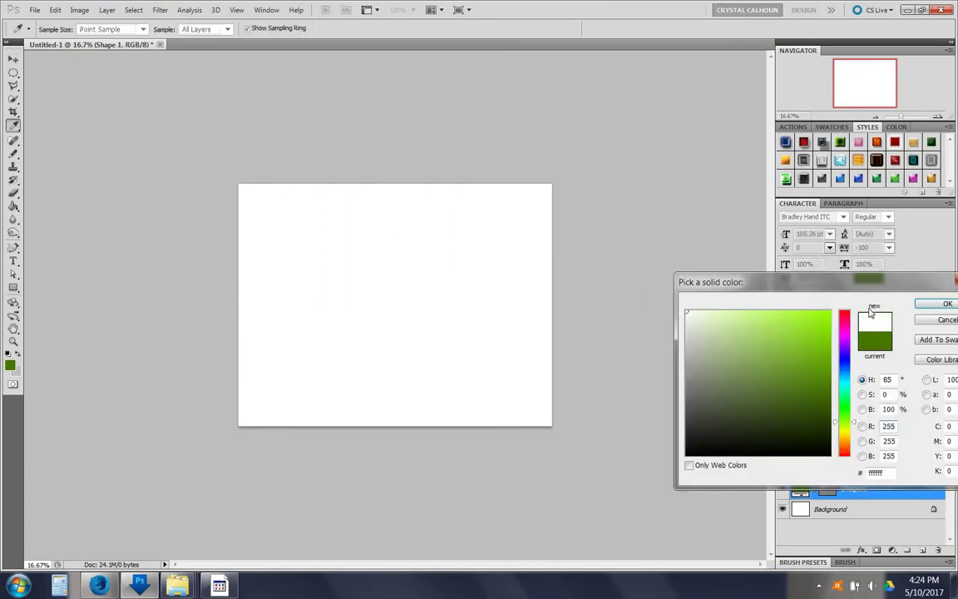
pyautogui.click(944, 305)
pyautogui.press('v')
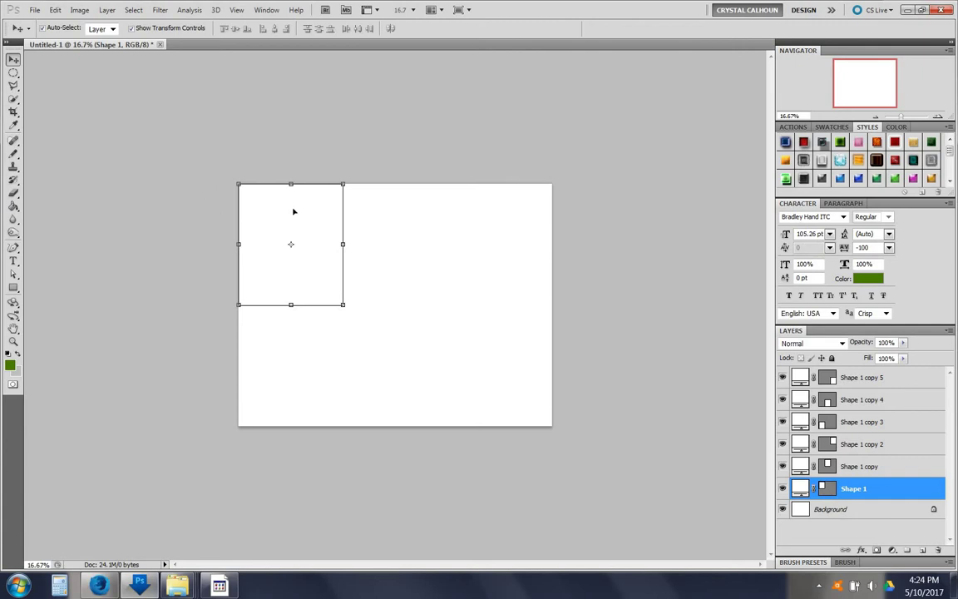
pyautogui.click(294, 322)
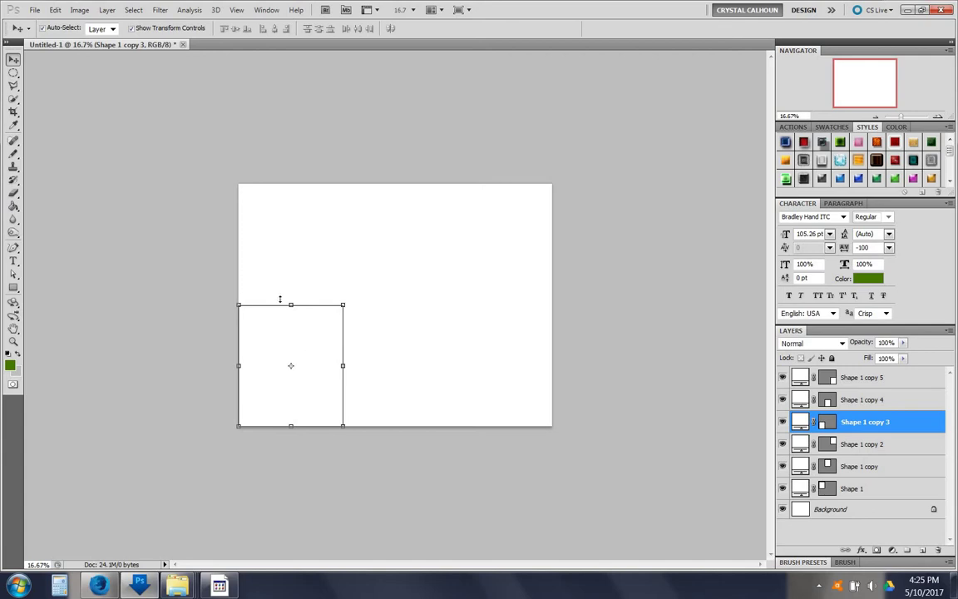
pyautogui.click(283, 223)
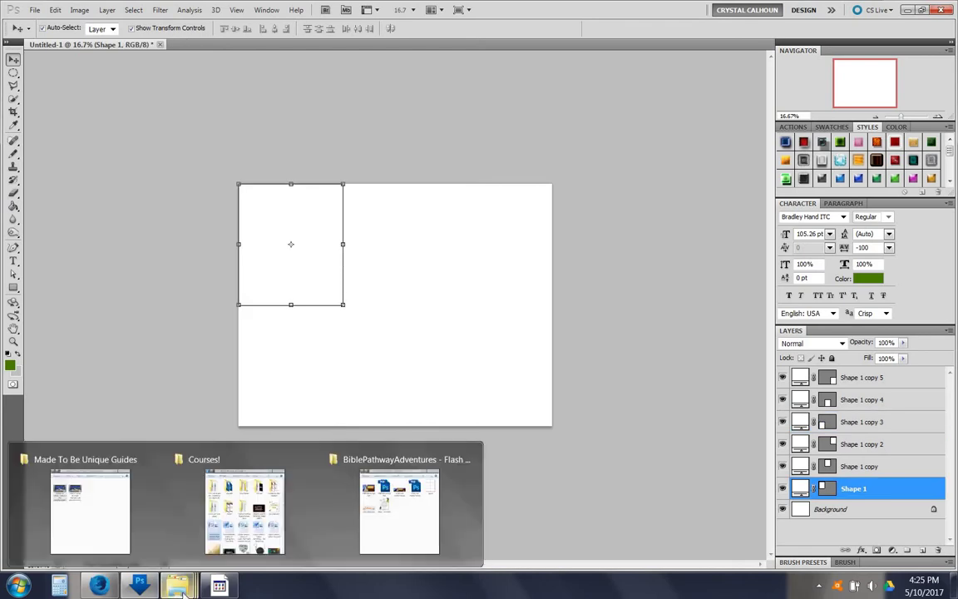
pyautogui.moveTo(177, 584)
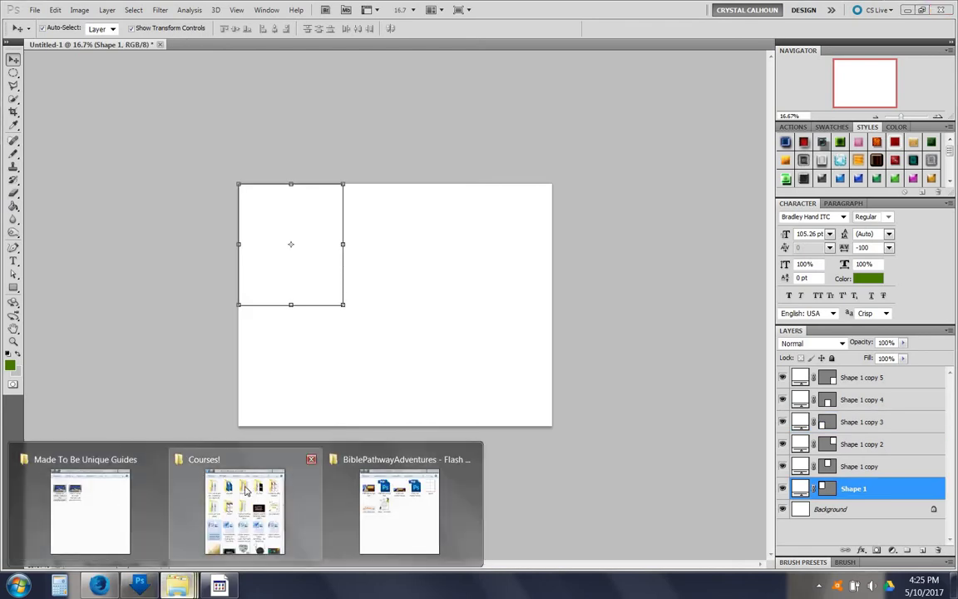
# Close the Courses! and Made To Be Unique Guides windows and move the Flash Cards window aside.
pyautogui.click(311, 460)
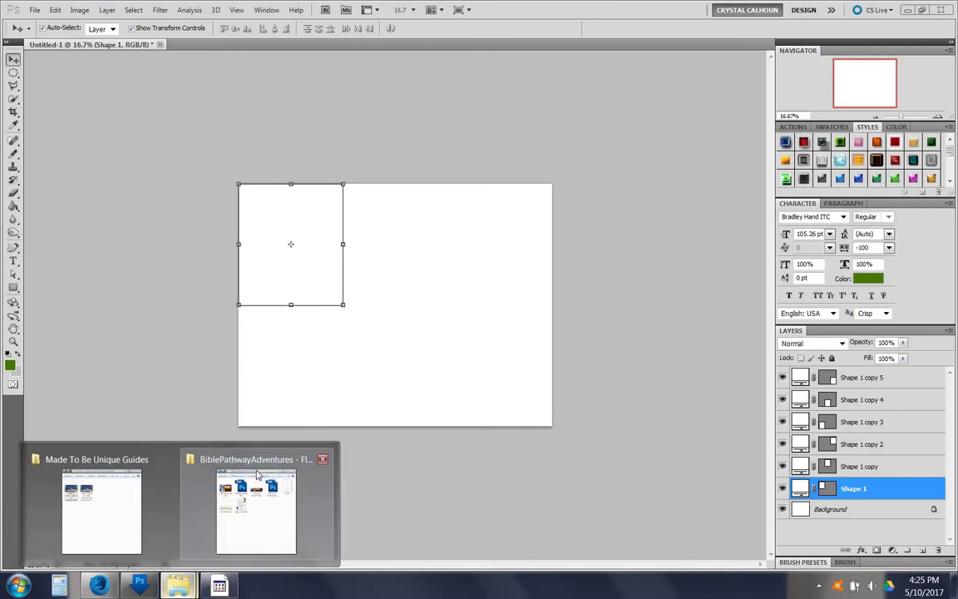
pyautogui.click(167, 459)
pyautogui.click(155, 453)
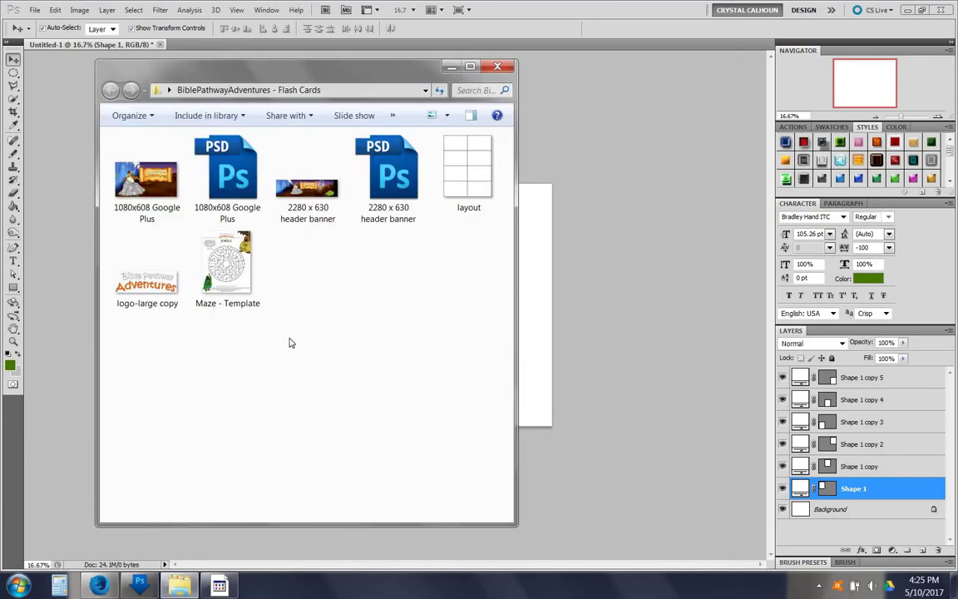
pyautogui.moveTo(237, 67); pyautogui.dragTo(663, 87)
# Drag the logo-large copy image onto the sheet and shrink it to 31% in the top-left box.
pyautogui.click(579, 306)
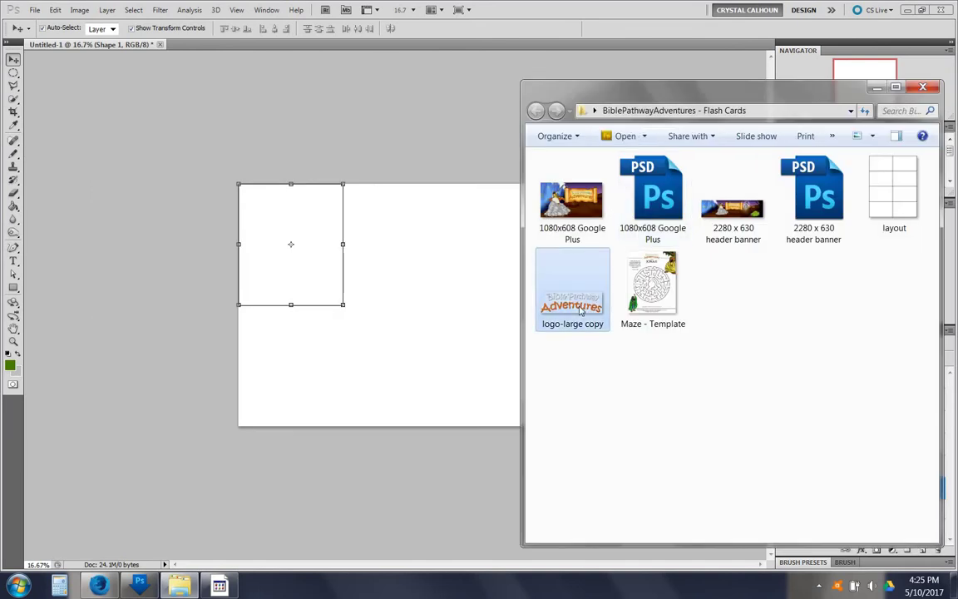
pyautogui.moveTo(580, 309); pyautogui.dragTo(306, 242)
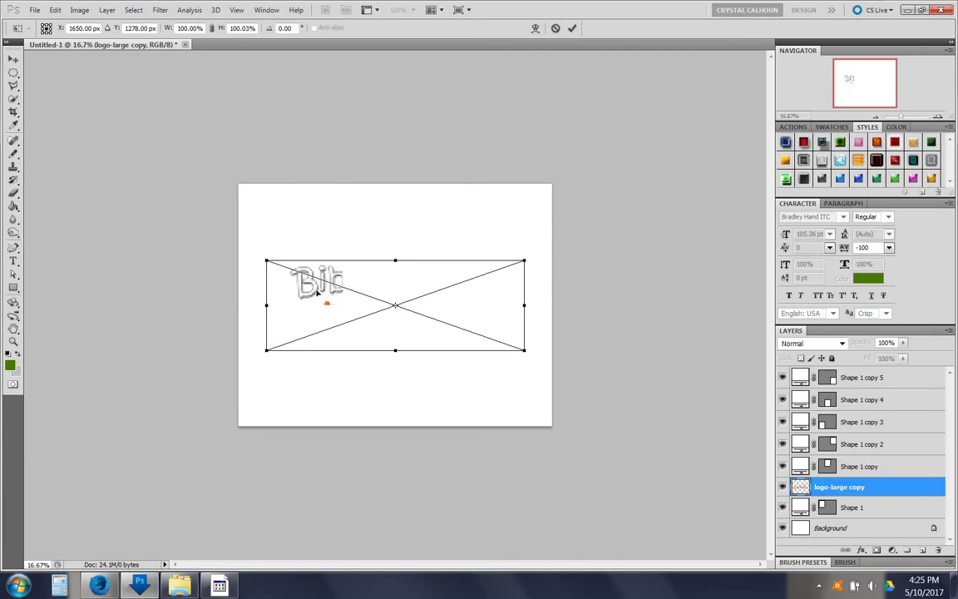
pyautogui.press('Return')
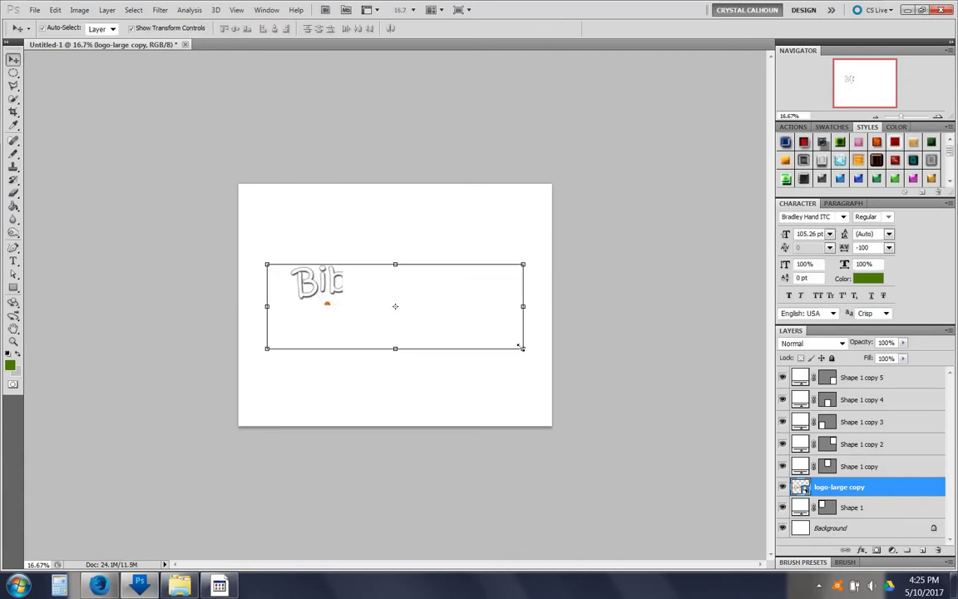
pyautogui.moveTo(524, 348); pyautogui.dragTo(311, 217)
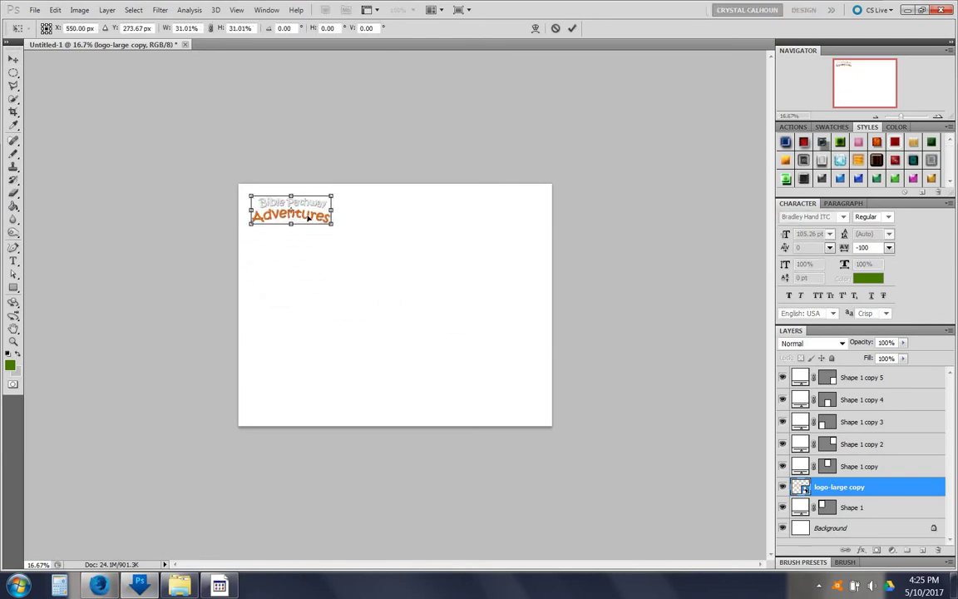
pyautogui.press('Return')
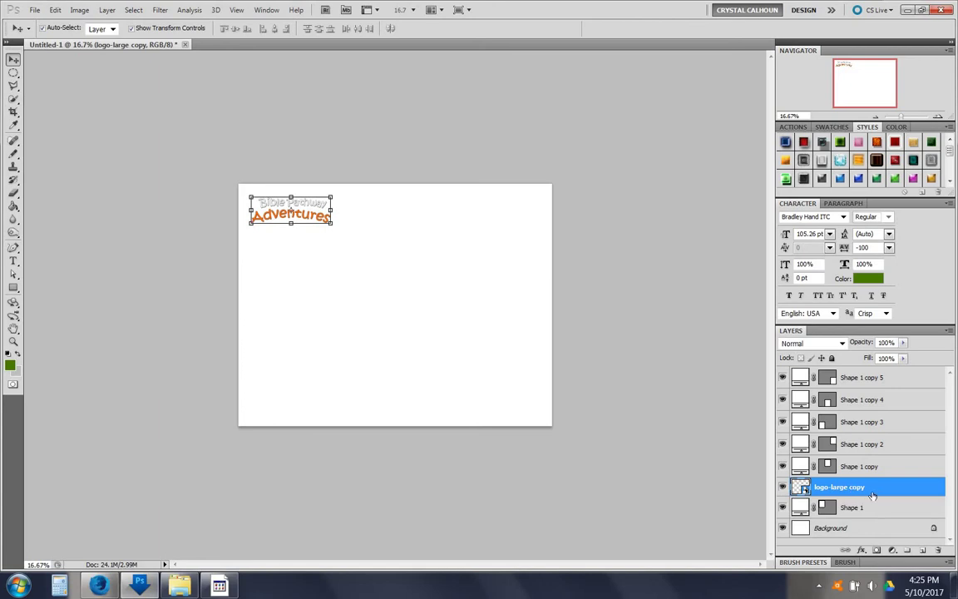
# Reorder the layers: logo on top, then Shape 1, Shape 1 copy 3 and the other box copies.
pyautogui.moveTo(878, 493); pyautogui.dragTo(855, 372)
pyautogui.click(279, 245)
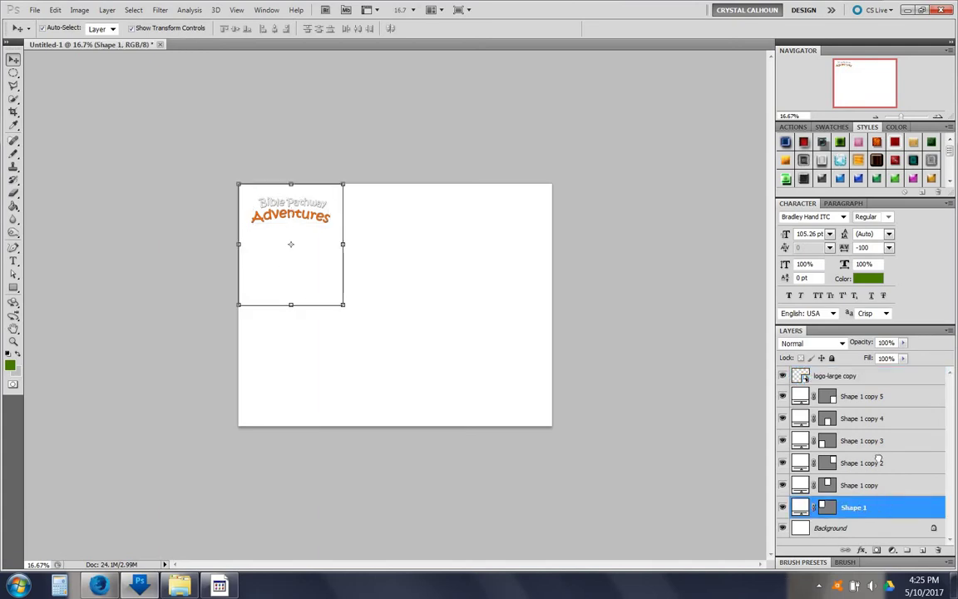
pyautogui.moveTo(886, 506); pyautogui.dragTo(860, 393)
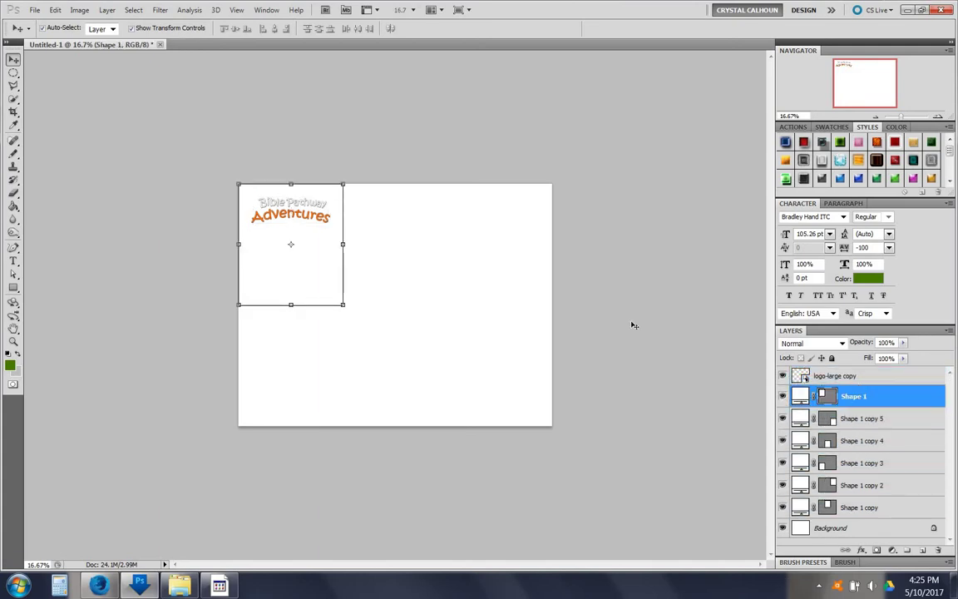
pyautogui.click(869, 506)
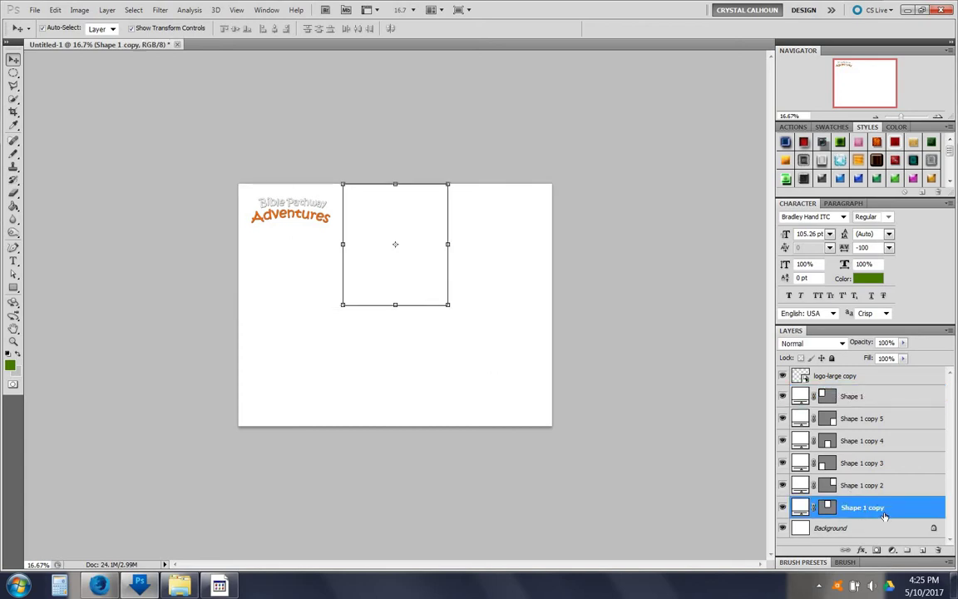
pyautogui.moveTo(884, 509); pyautogui.dragTo(865, 408)
pyautogui.click(894, 507)
pyautogui.moveTo(900, 506); pyautogui.dragTo(888, 436)
pyautogui.click(293, 264)
pyautogui.click(286, 353)
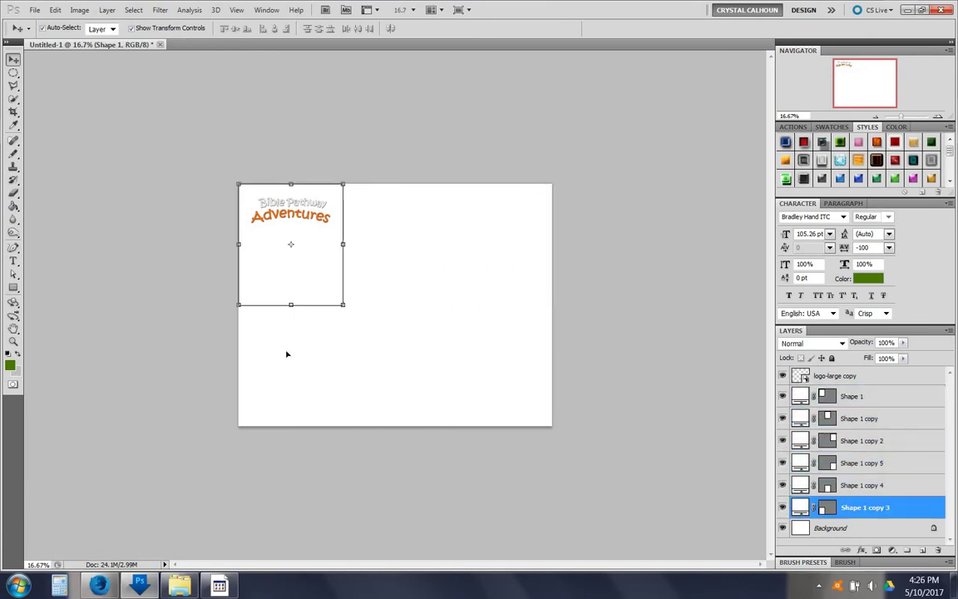
pyautogui.moveTo(886, 509); pyautogui.dragTo(871, 424)
# Create Group 1 and move the logo, Shape 1 and Shape 1 copy 3 into it.
pyautogui.click(848, 376)
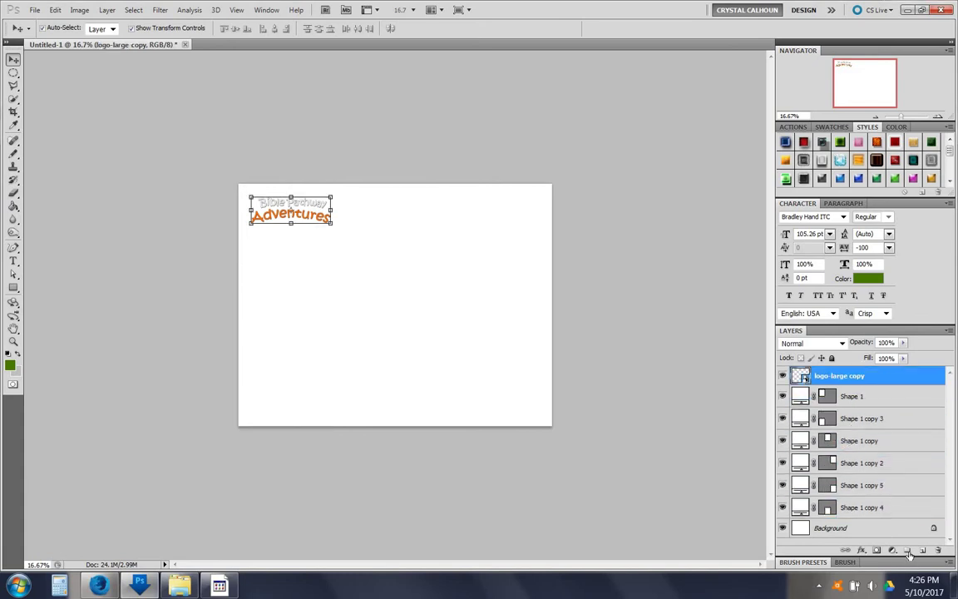
pyautogui.click(908, 551)
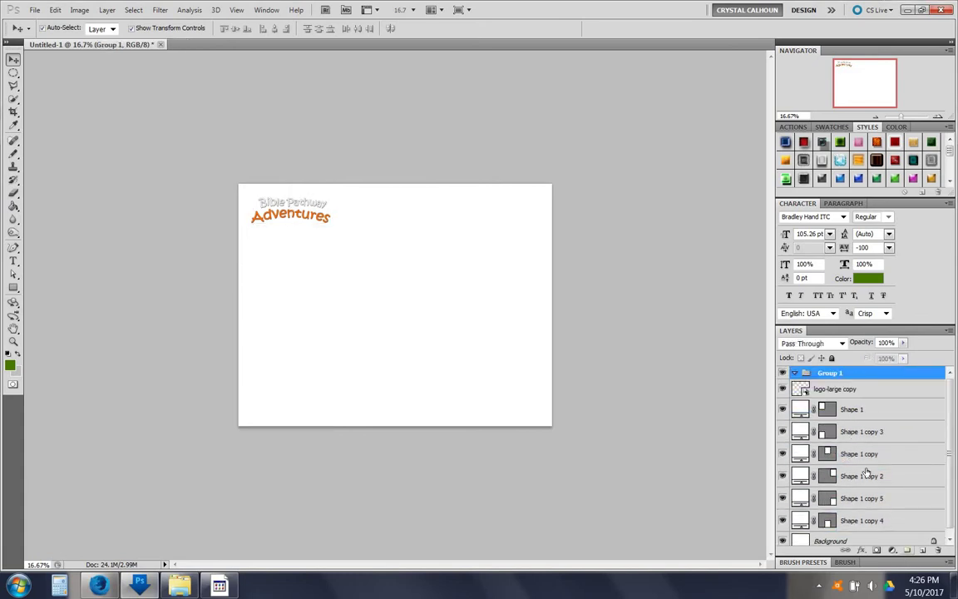
pyautogui.click(840, 388)
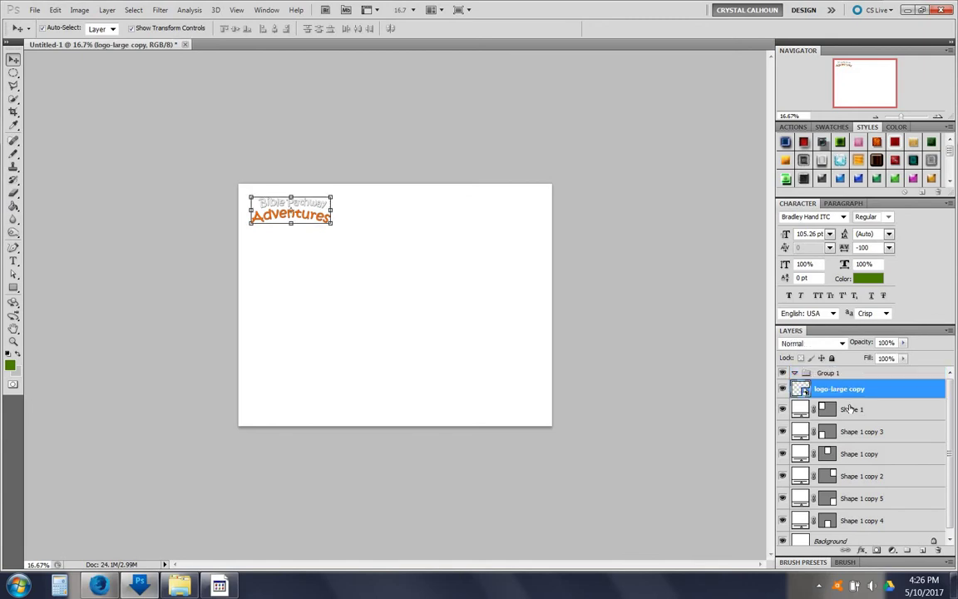
pyautogui.keyDown('shift'); pyautogui.click(852, 416); pyautogui.keyUp('shift')
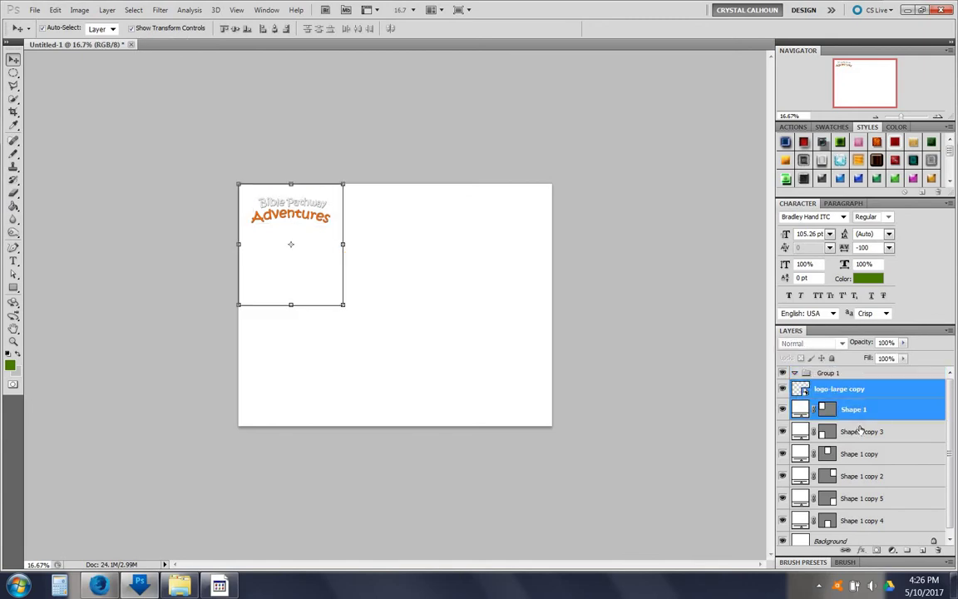
pyautogui.keyDown('shift'); pyautogui.click(860, 429); pyautogui.keyUp('shift')
pyautogui.moveTo(860, 430); pyautogui.dragTo(835, 374)
pyautogui.click(834, 374)
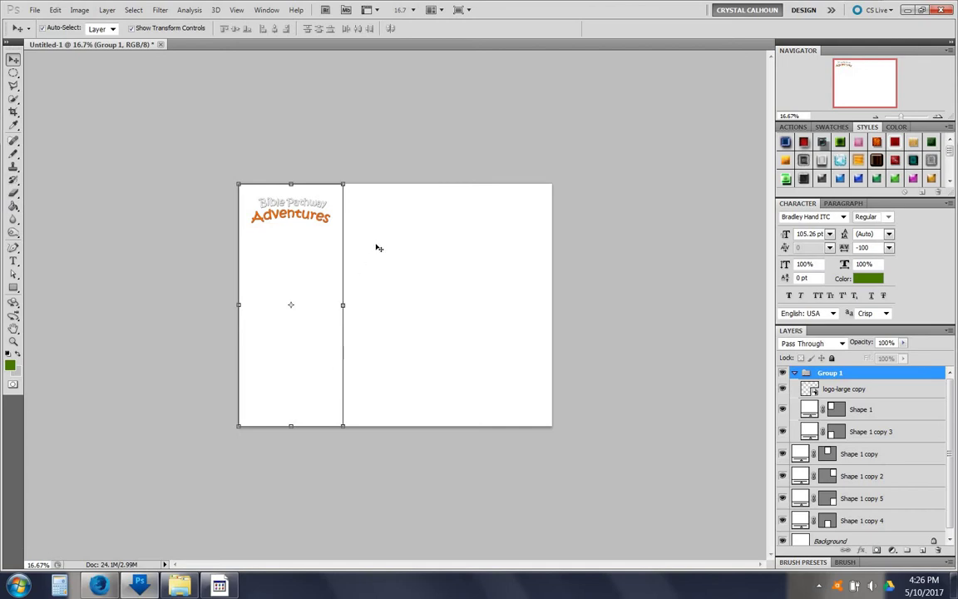
# Give the Shape 1 copy layer a 2 px black Stroke layer style.
pyautogui.click(379, 289)
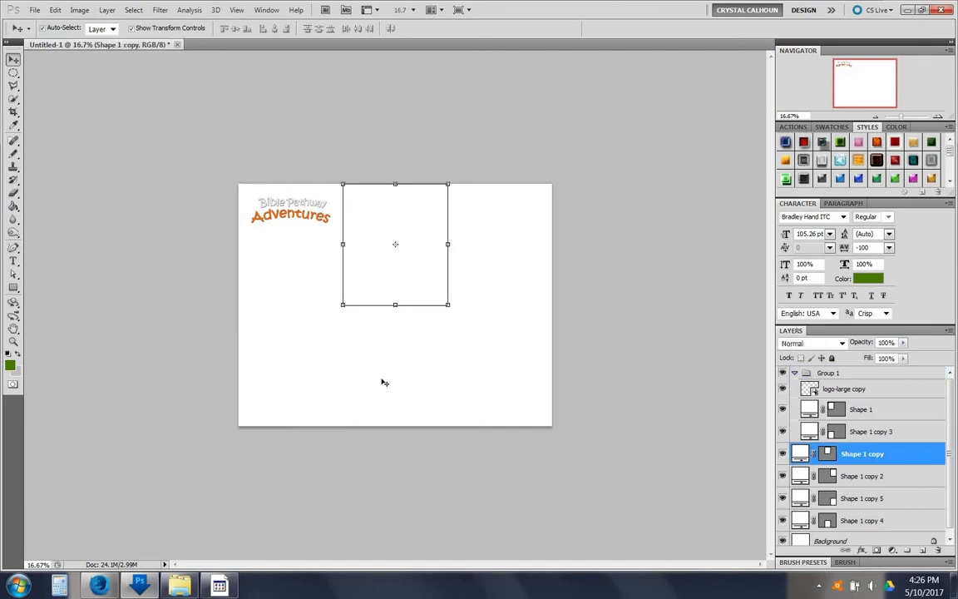
pyautogui.doubleClick(905, 456)
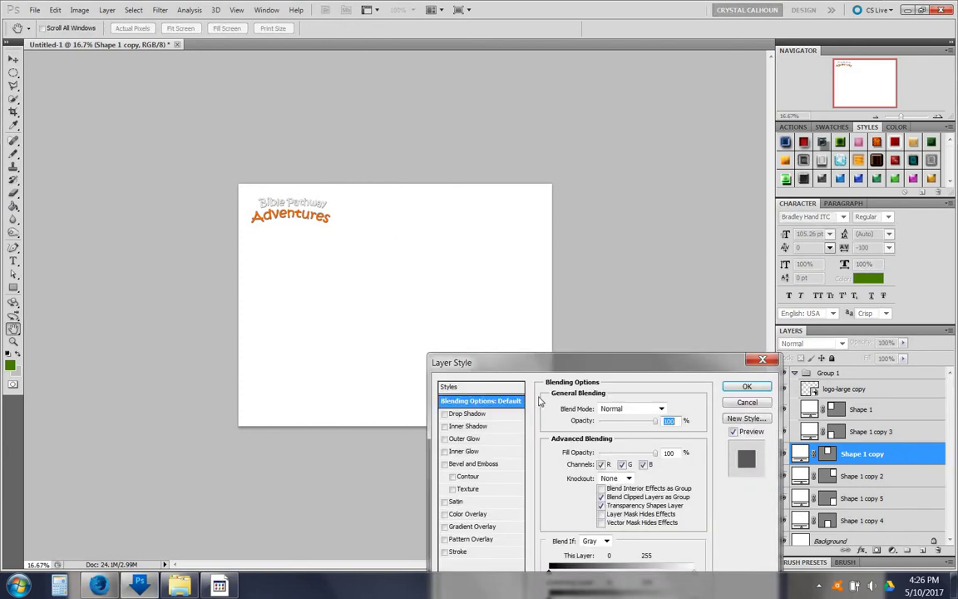
pyautogui.moveTo(536, 223); pyautogui.dragTo(534, 217)
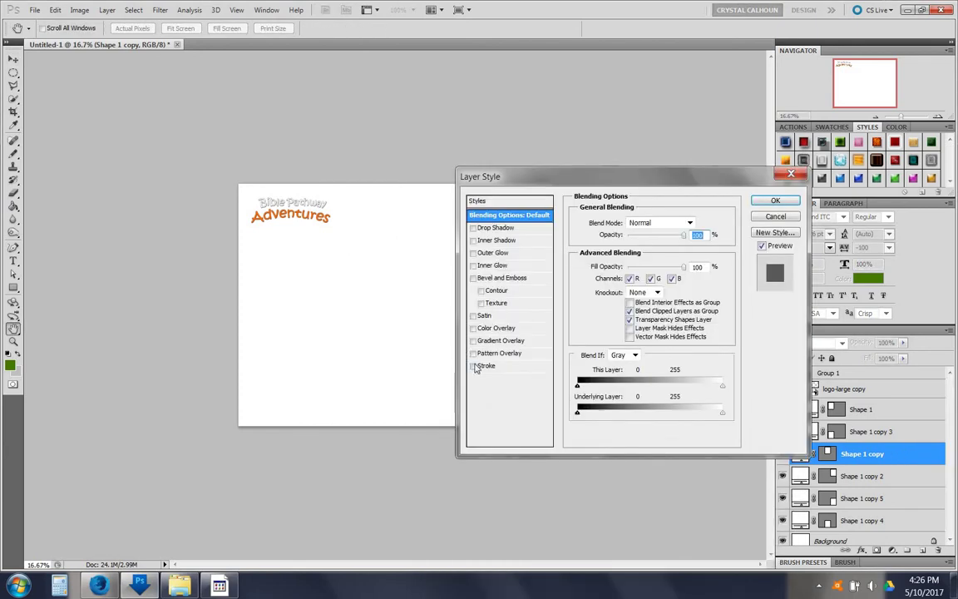
pyautogui.click(473, 366)
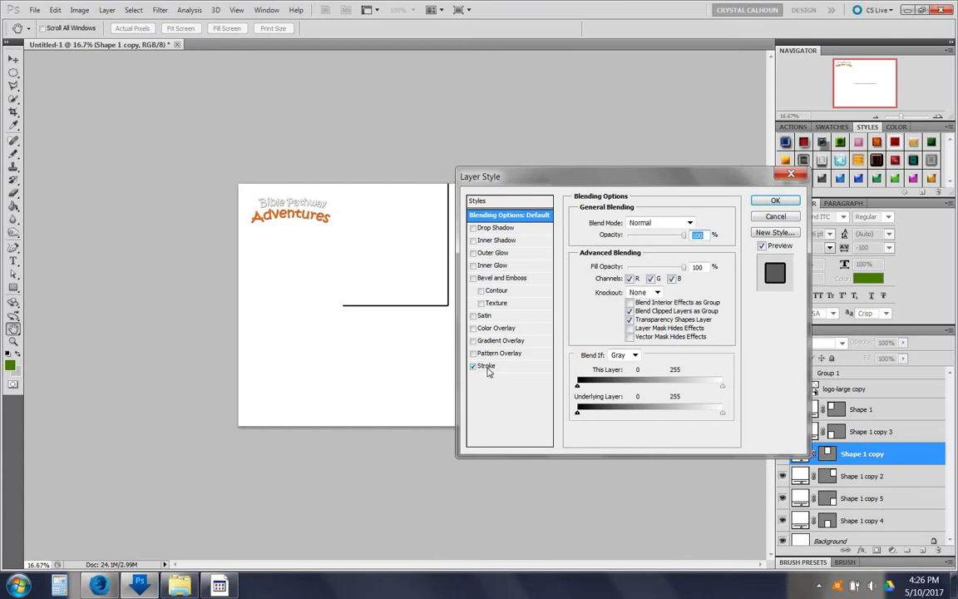
pyautogui.click(487, 367)
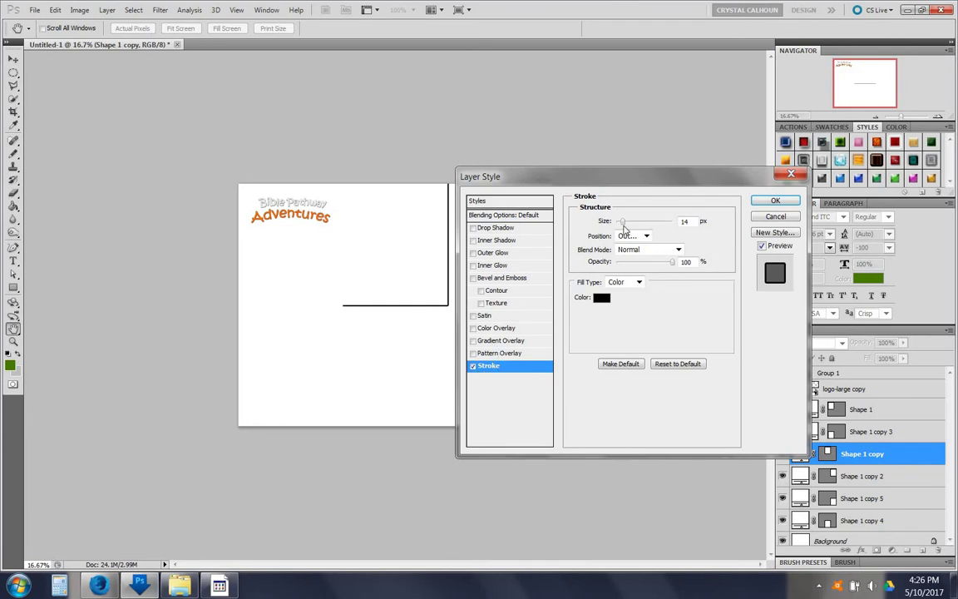
pyautogui.moveTo(623, 226); pyautogui.dragTo(618, 226)
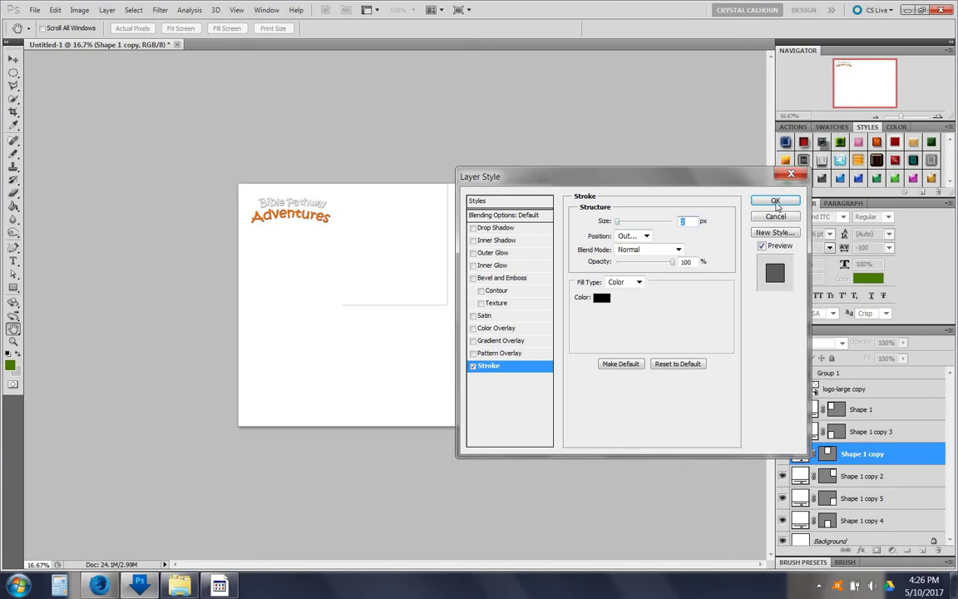
pyautogui.click(775, 202)
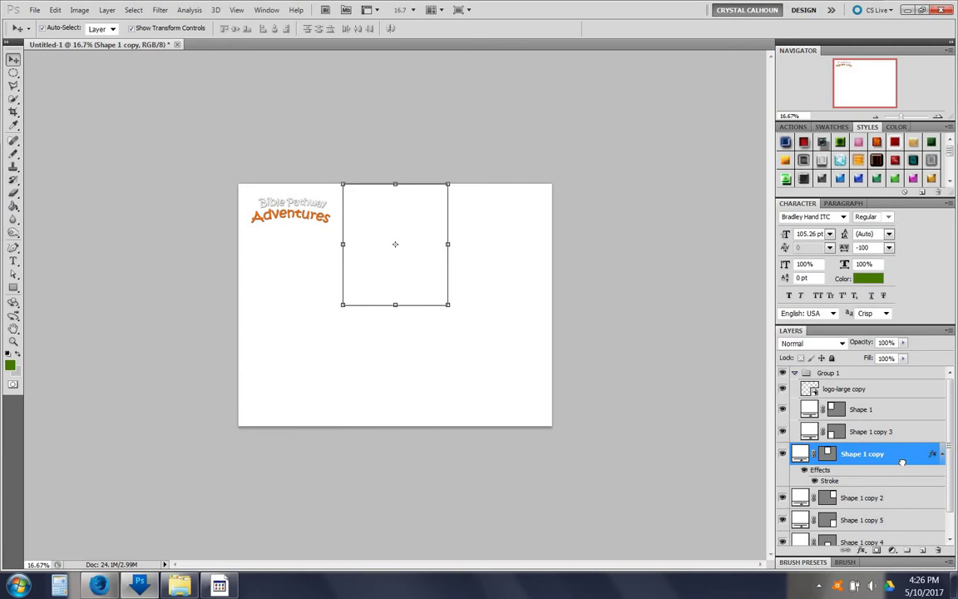
# Duplicate the stroked layer to the top of the stack and clear Shape 1 copy's layer style.
pyautogui.moveTo(919, 460)
pyautogui.mouseDown()
pyautogui.moveTo(918, 548)
pyautogui.moveTo(907, 522)
pyautogui.mouseUp()
pyautogui.moveTo(887, 456); pyautogui.dragTo(856, 369)
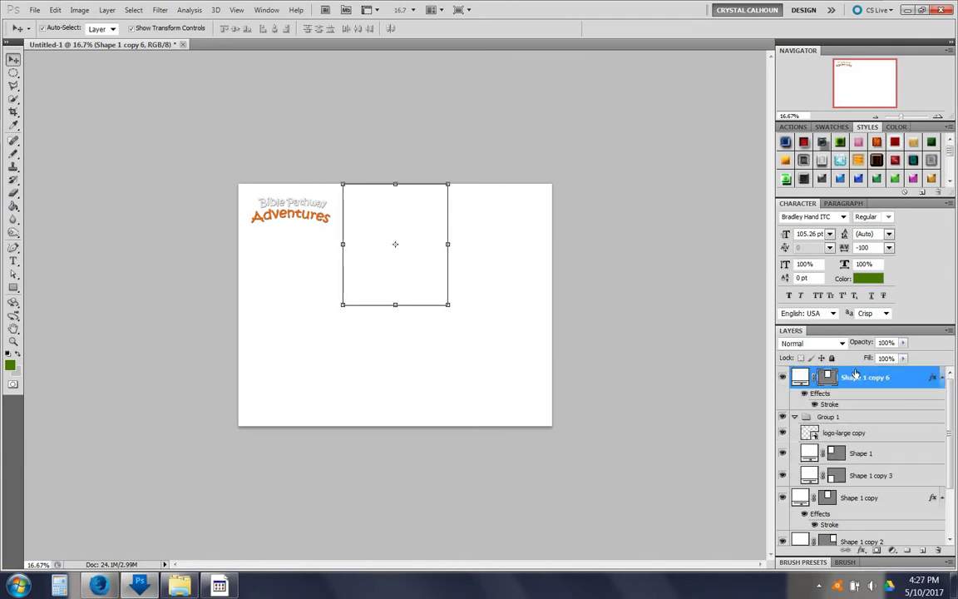
pyautogui.click(880, 497)
pyautogui.rightClick(880, 498)
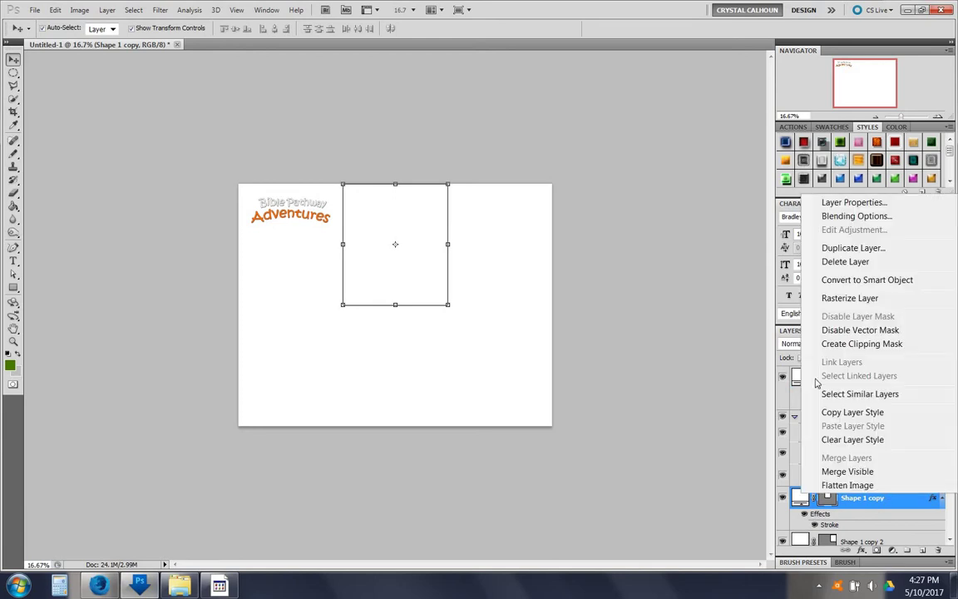
pyautogui.click(839, 441)
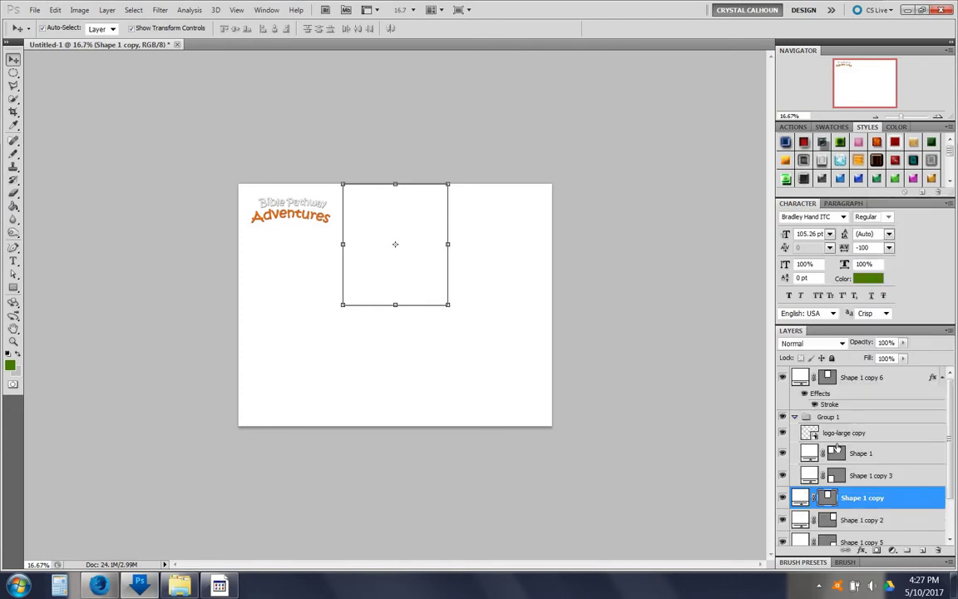
# Stretch Shape 1 copy 6 to the page bottom, set its Fill Opacity to 0, and lock it.
pyautogui.click(859, 381)
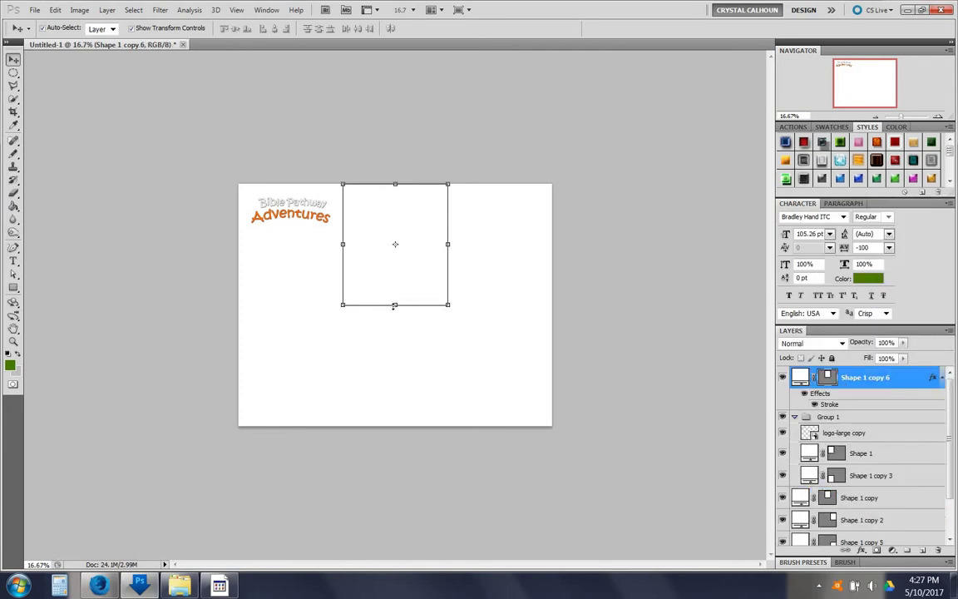
pyautogui.moveTo(395, 306); pyautogui.dragTo(367, 430)
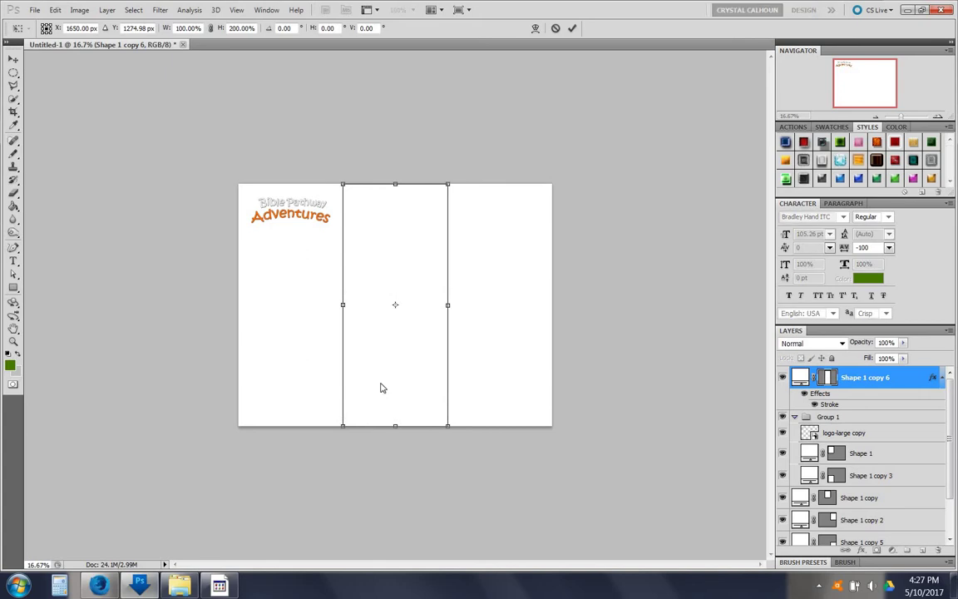
pyautogui.press('Return')
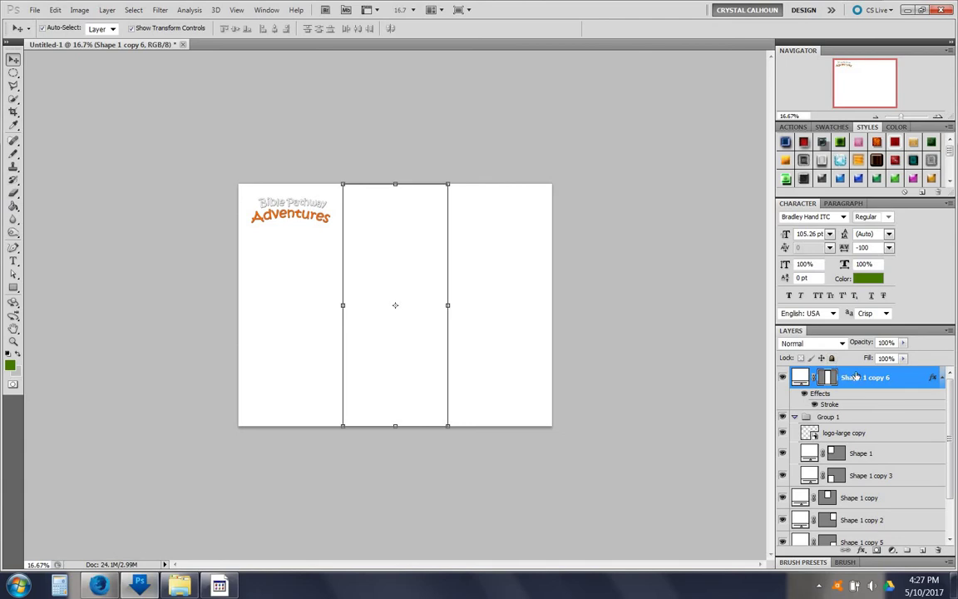
pyautogui.doubleClick(857, 376)
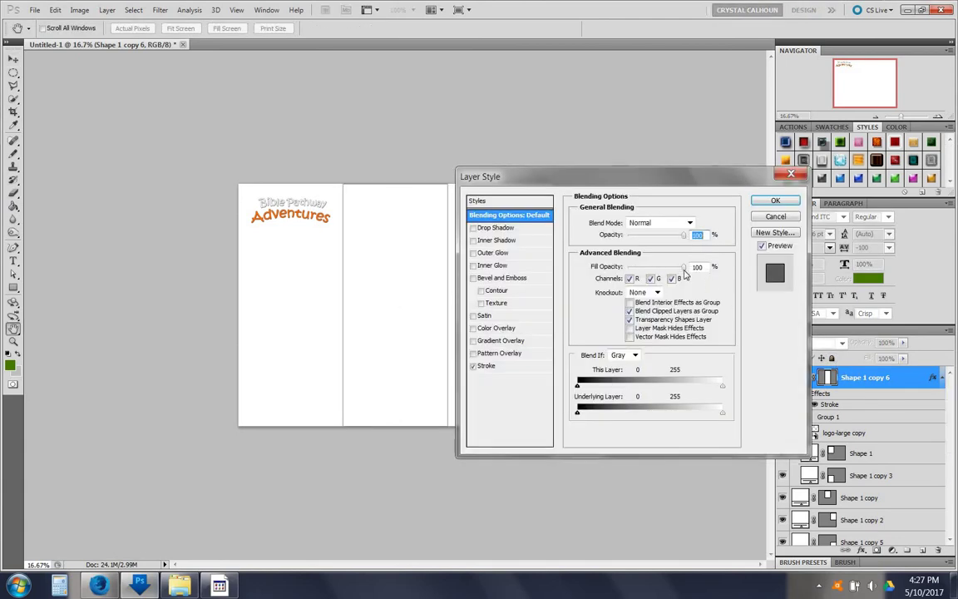
pyautogui.moveTo(684, 266); pyautogui.dragTo(620, 268)
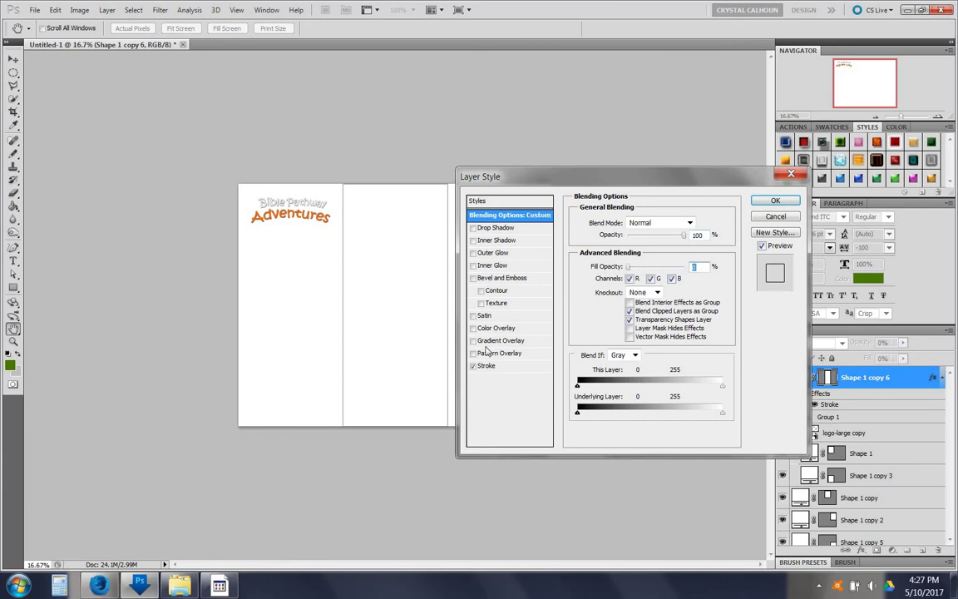
pyautogui.click(772, 202)
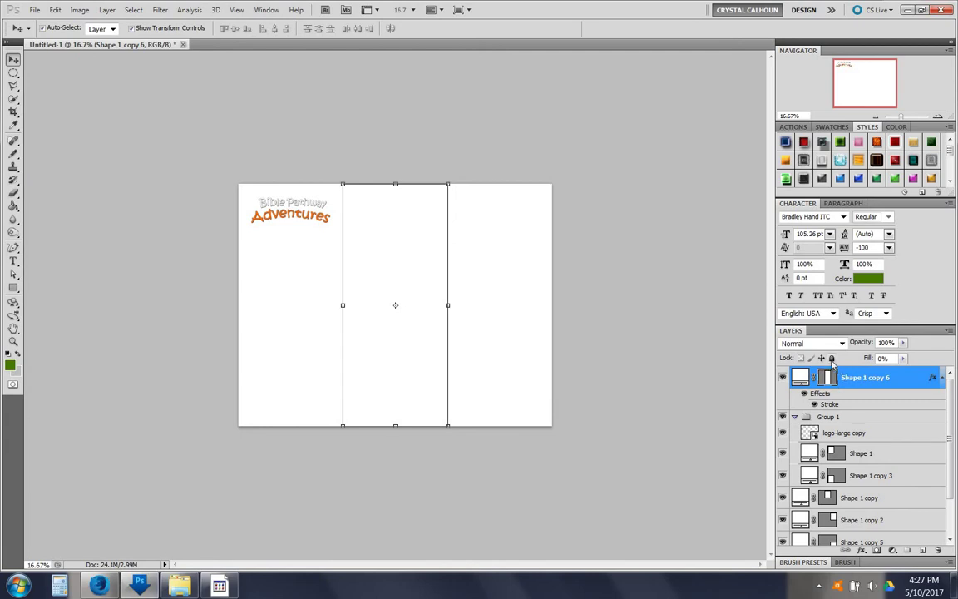
pyautogui.click(832, 358)
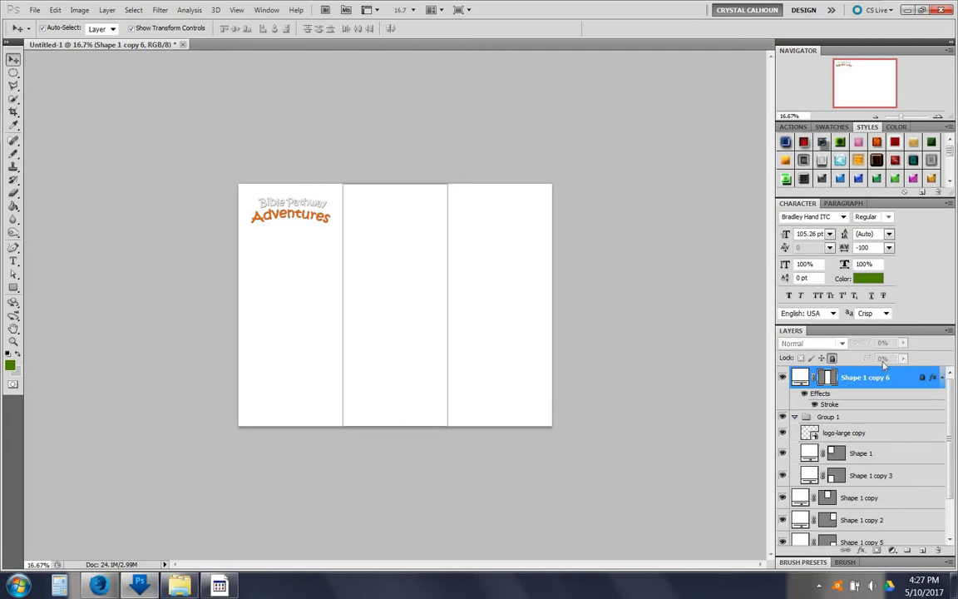
pyautogui.click(940, 377)
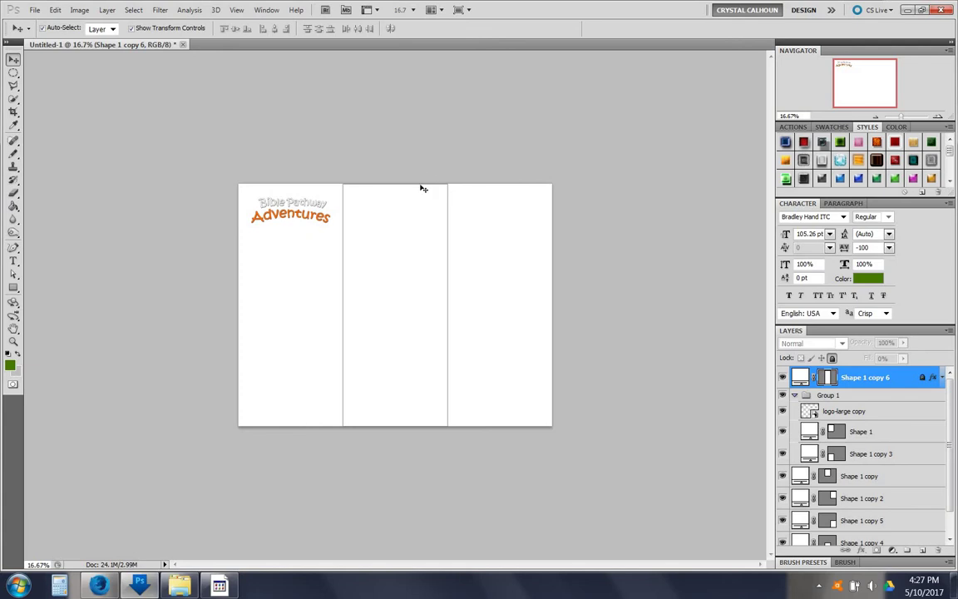
# Extend the frame past the page top and bottom to 104.24% height and lock it again.
pyautogui.click(861, 383)
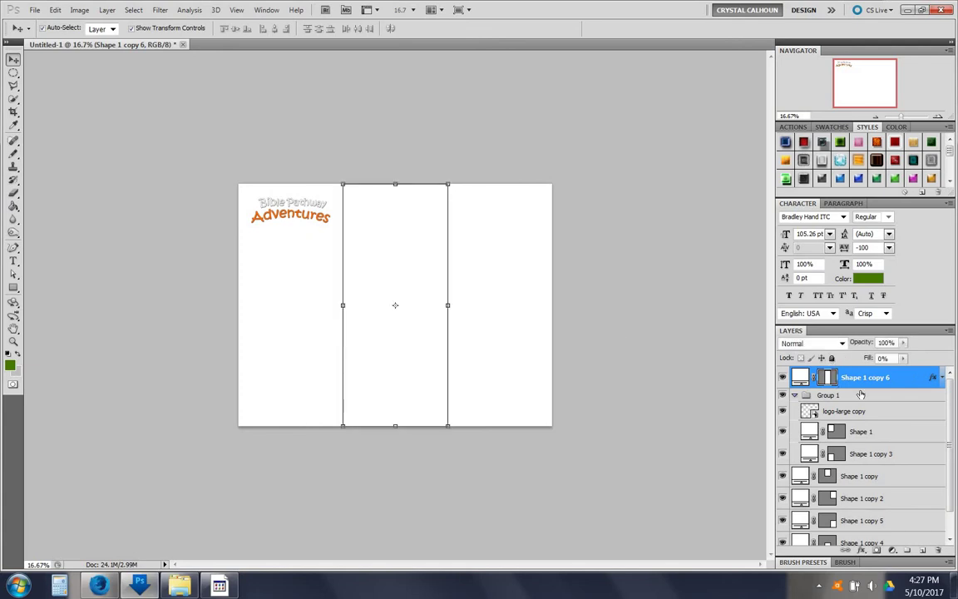
pyautogui.moveTo(396, 185); pyautogui.dragTo(395, 174)
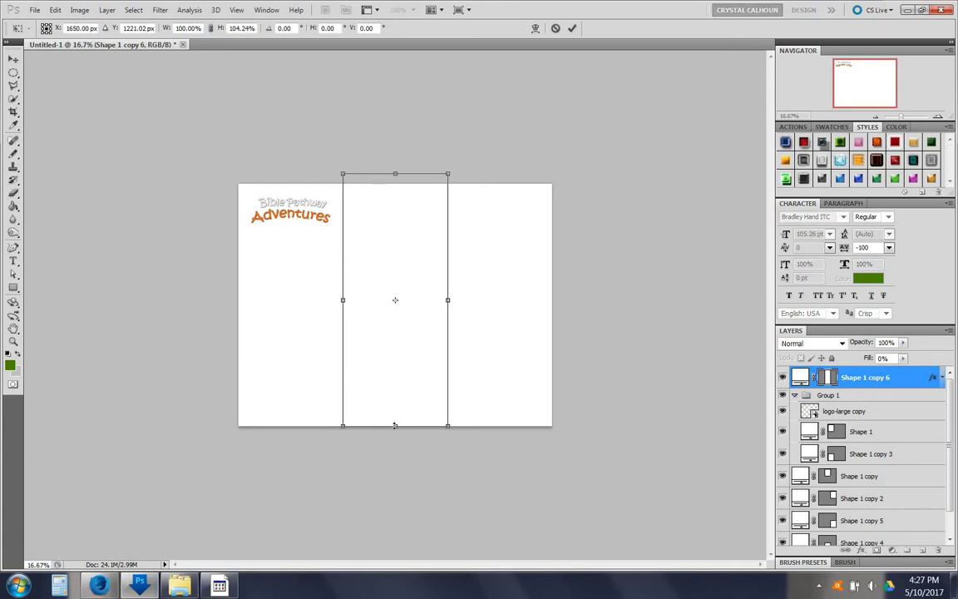
pyautogui.moveTo(394, 427); pyautogui.dragTo(395, 437)
pyautogui.press('Return')
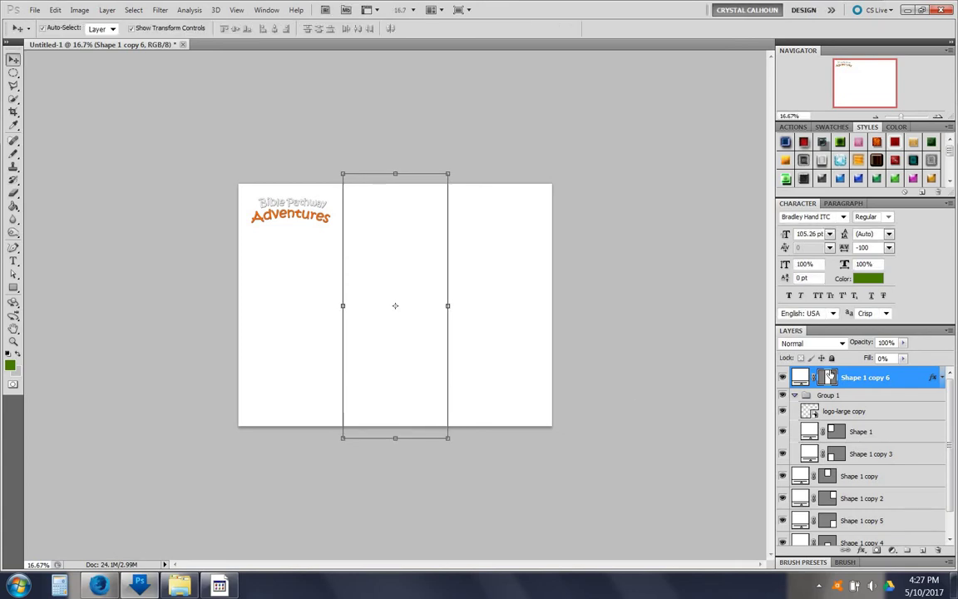
pyautogui.hotkey('ctrl', '/')
pyautogui.click(782, 378)
pyautogui.click(782, 377)
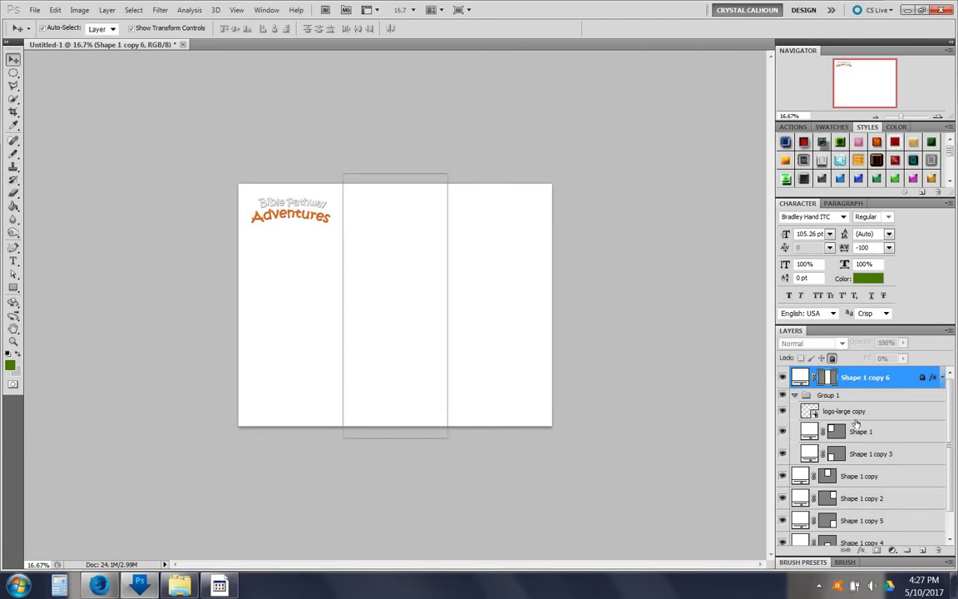
# Shrink the logo to about 69% of its size.
pyautogui.click(270, 204)
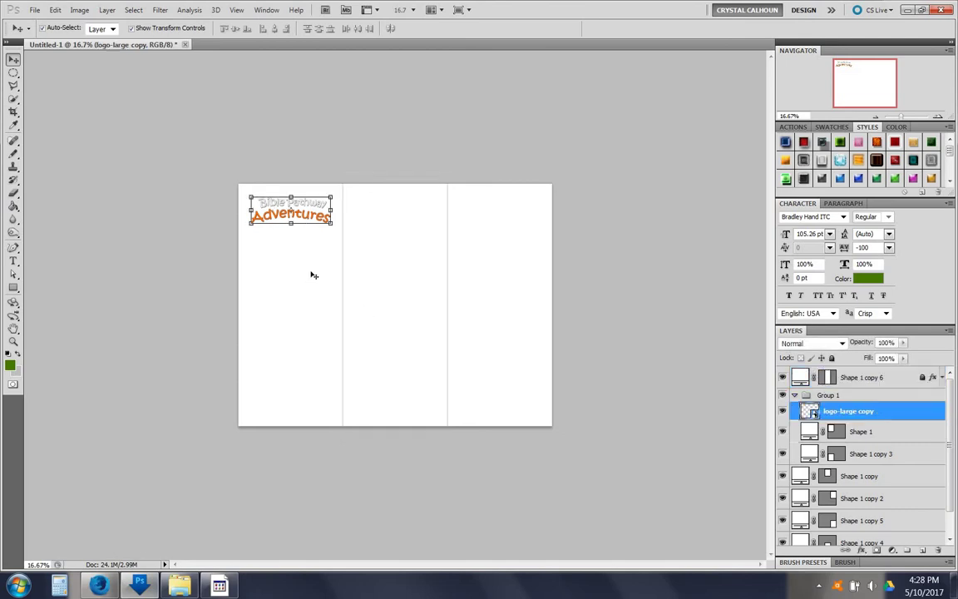
pyautogui.hotkey('ctrl', 't')
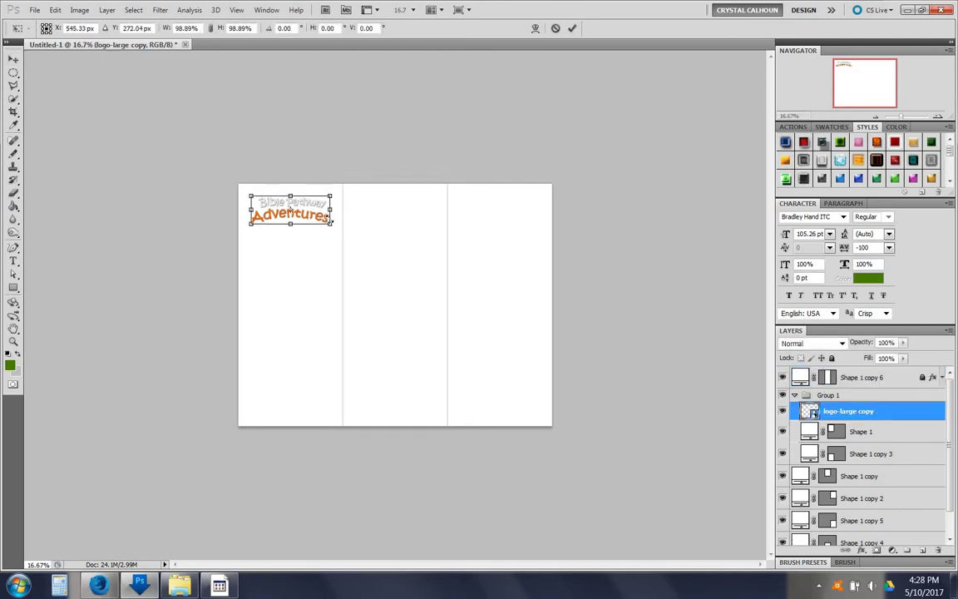
pyautogui.moveTo(331, 222); pyautogui.dragTo(290, 202)
pyautogui.press('Return')
pyautogui.click(317, 158)
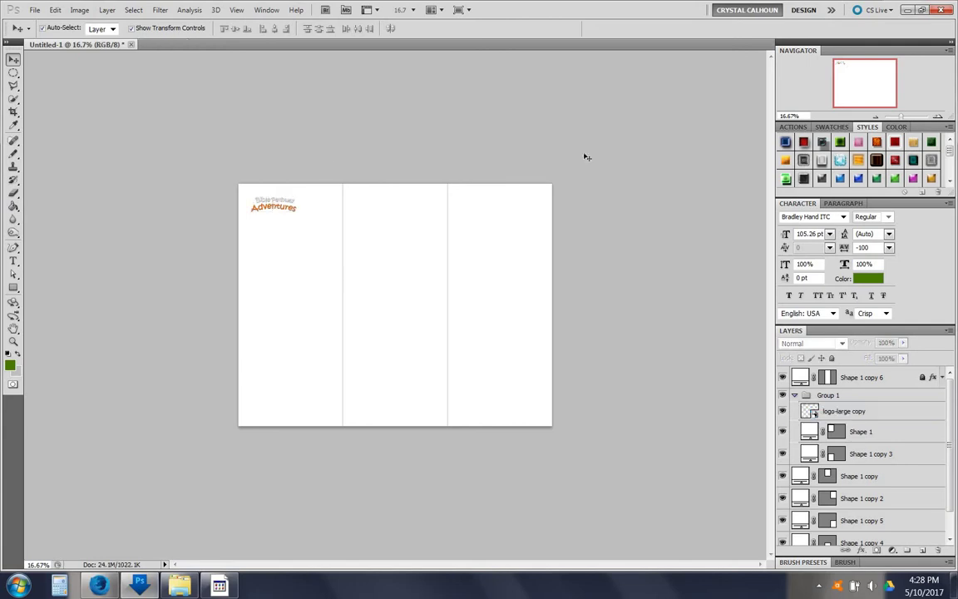
# Zoom in and nudge the logo up and left within the top-left box.
pyautogui.click(939, 117)
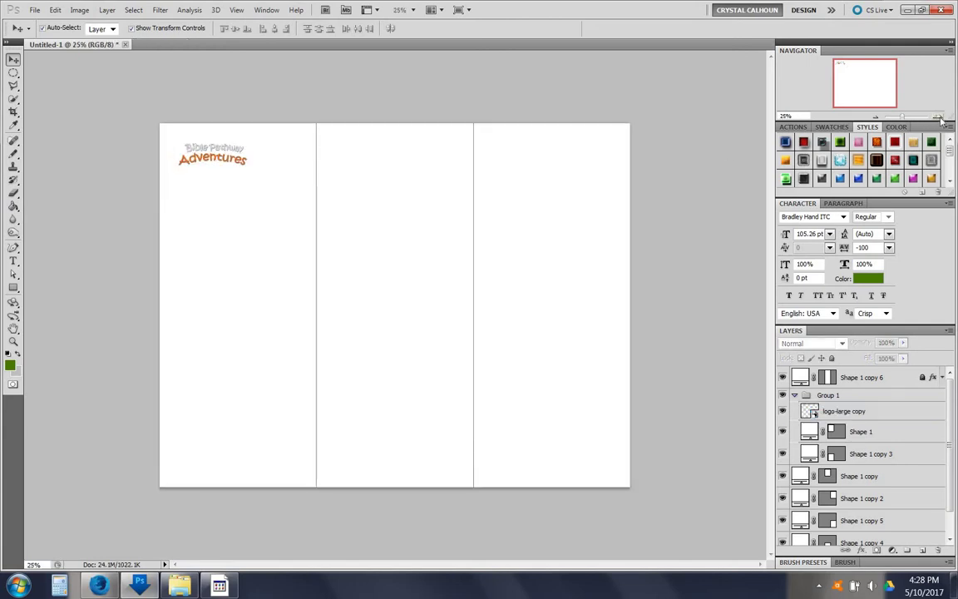
pyautogui.click(938, 118)
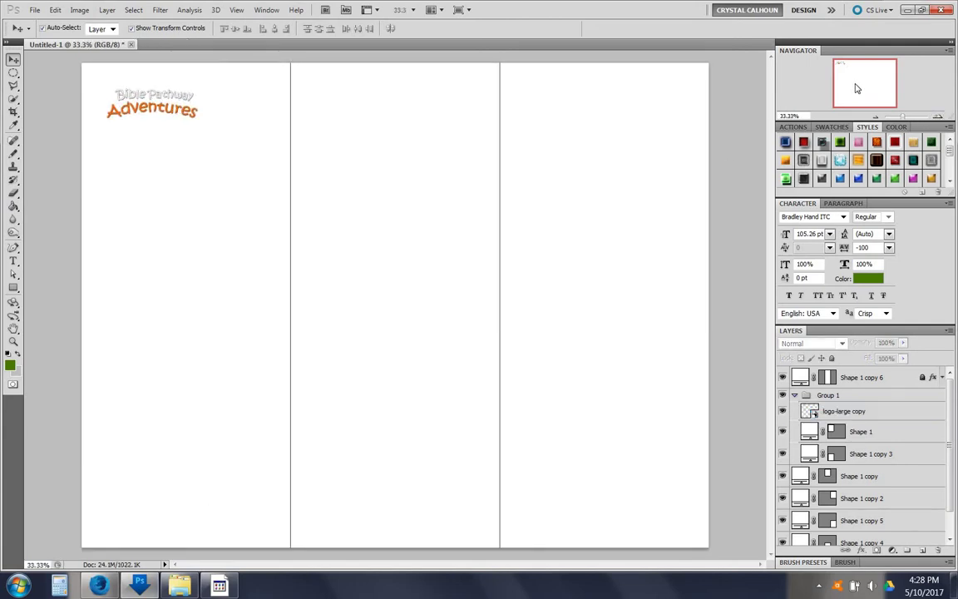
pyautogui.click(161, 112)
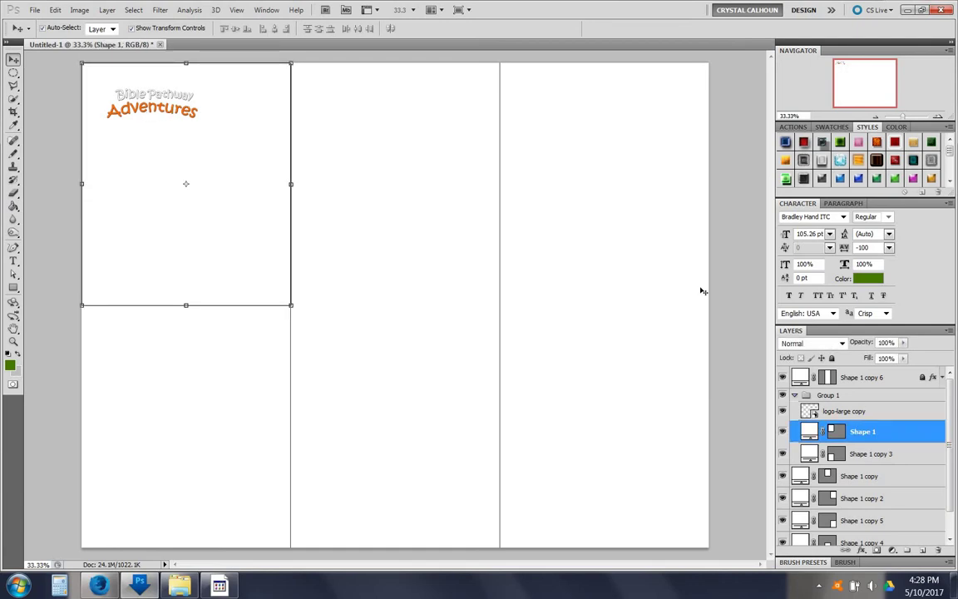
pyautogui.click(846, 411)
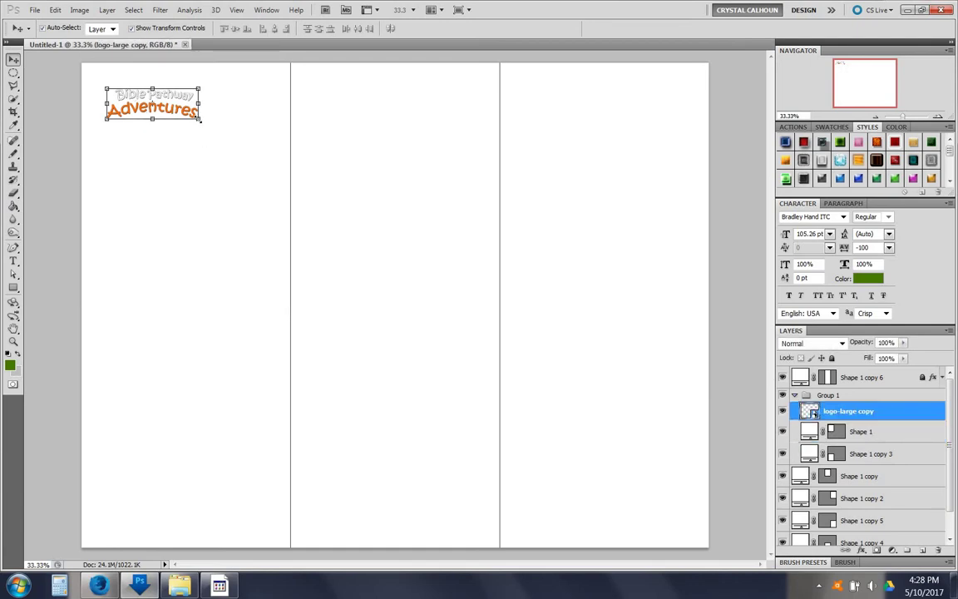
pyautogui.moveTo(182, 108); pyautogui.dragTo(169, 98)
pyautogui.press('Return')
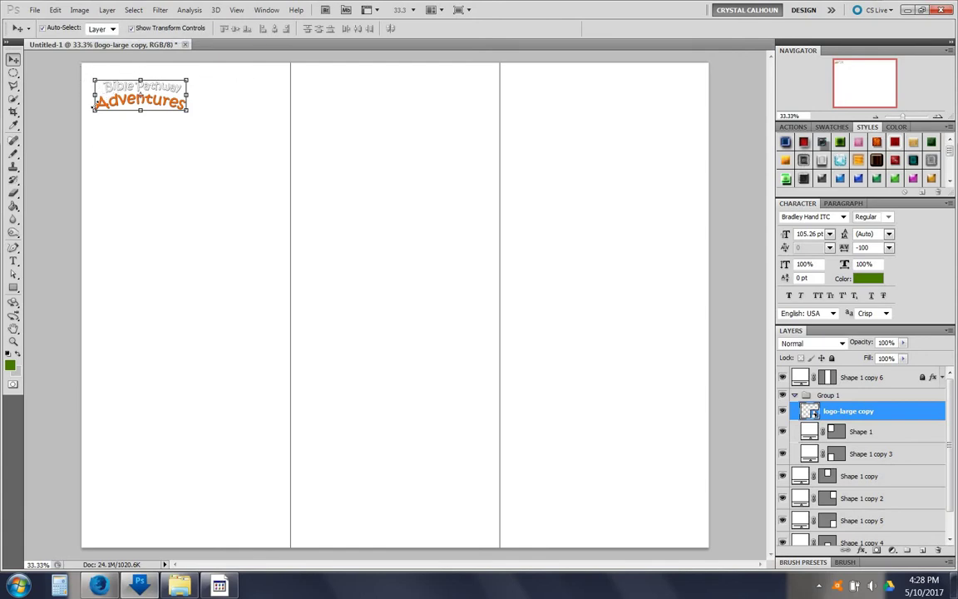
pyautogui.click(69, 121)
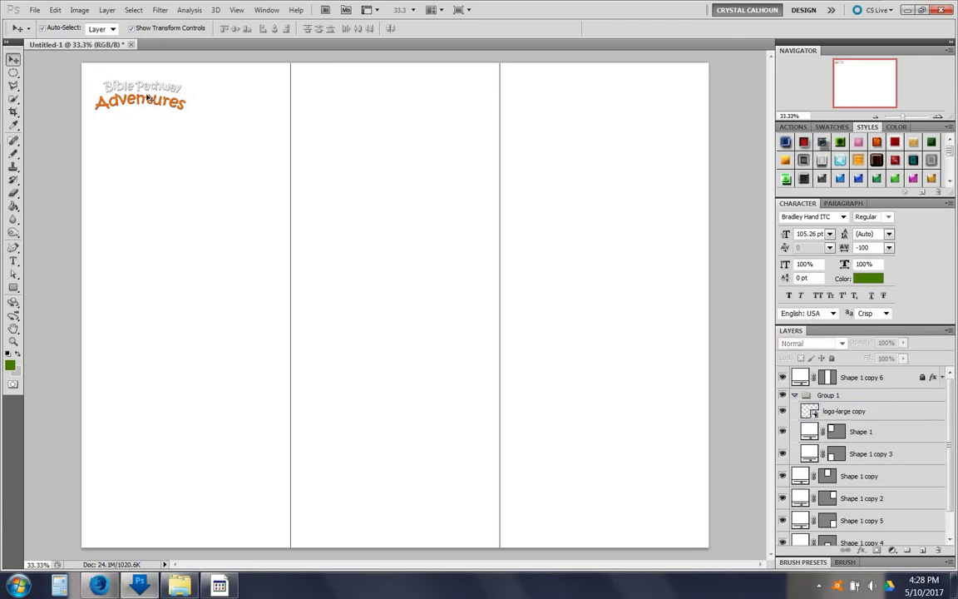
# Select the logo with Shape 1 and apply Align Horizontal Centers.
pyautogui.click(134, 102)
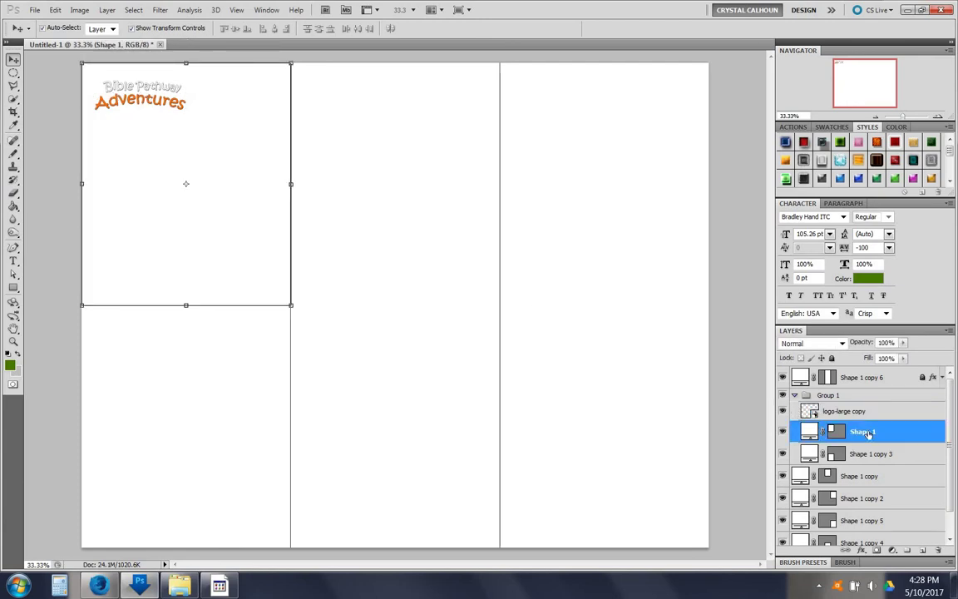
pyautogui.hotkey('alt', ']')
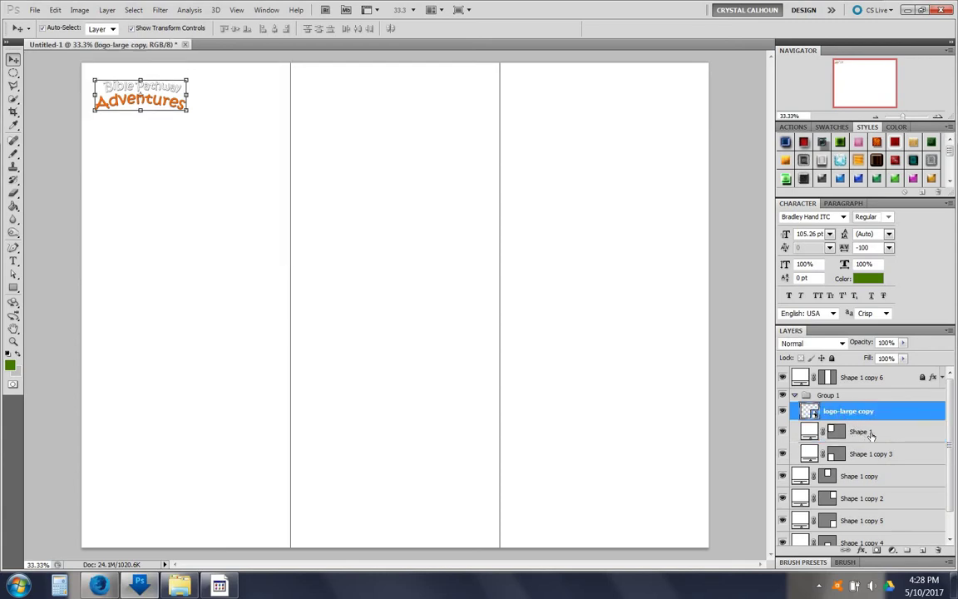
pyautogui.keyDown('shift'); pyautogui.click(869, 435); pyautogui.keyUp('shift')
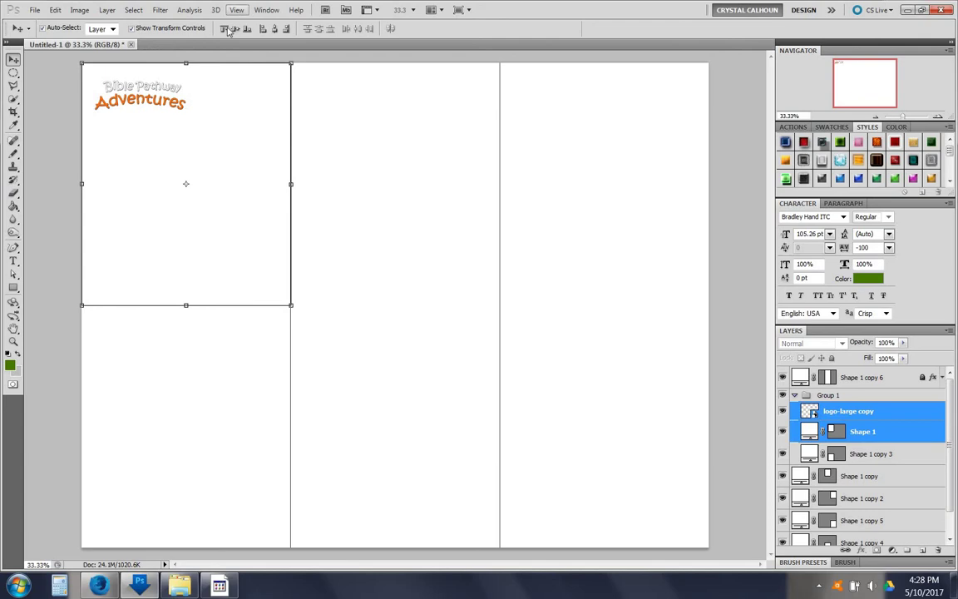
pyautogui.click(277, 29)
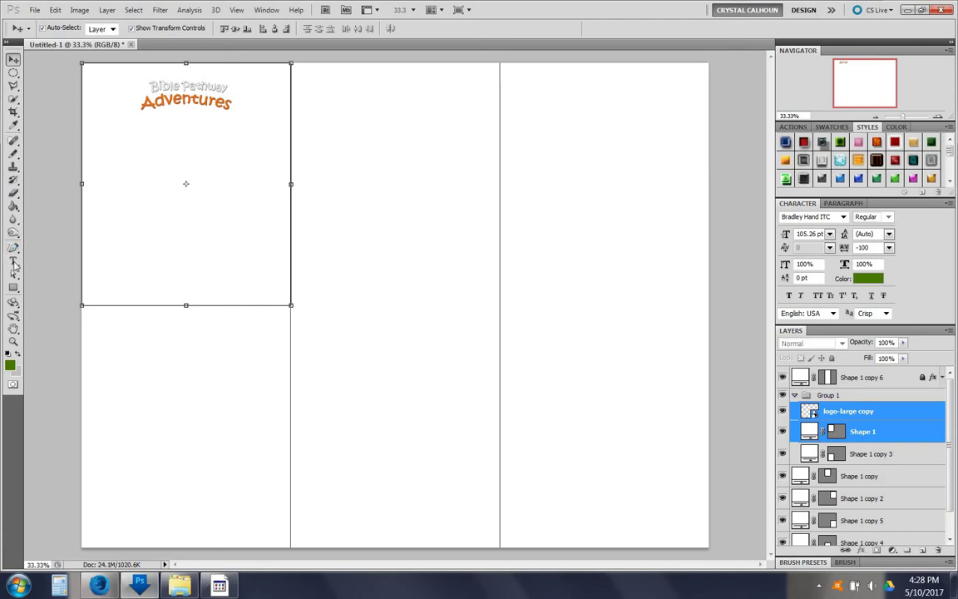
# Type 'Question' in a new paragraph text box below the logo, then open the Flash Cards folder.
pyautogui.click(13, 263)
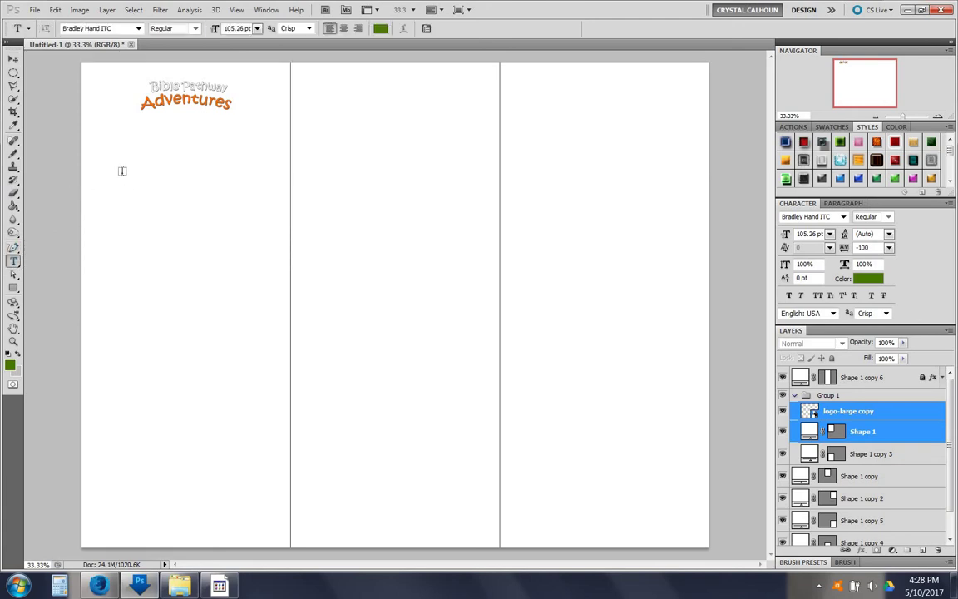
pyautogui.moveTo(114, 158); pyautogui.dragTo(258, 234)
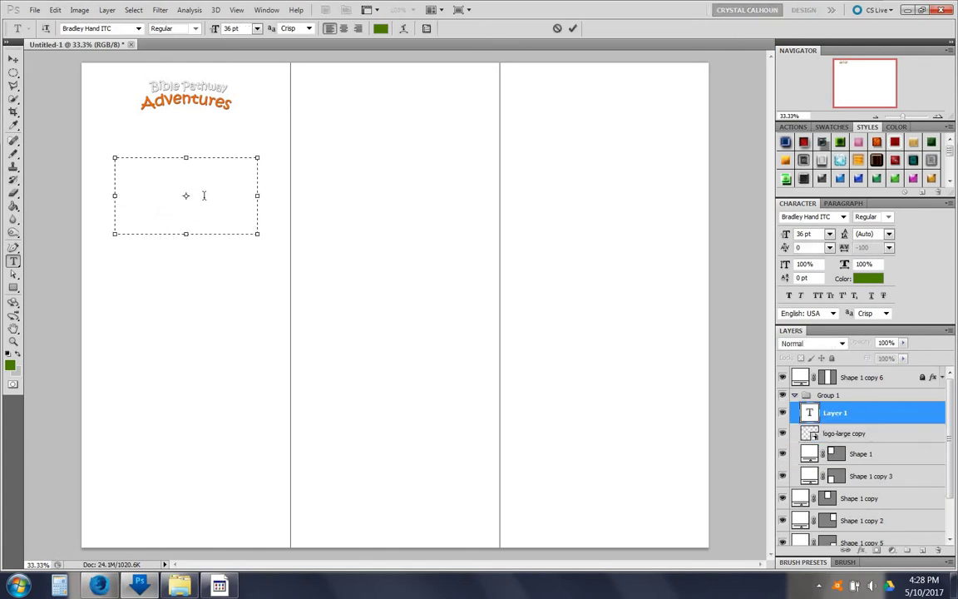
pyautogui.write('Question')
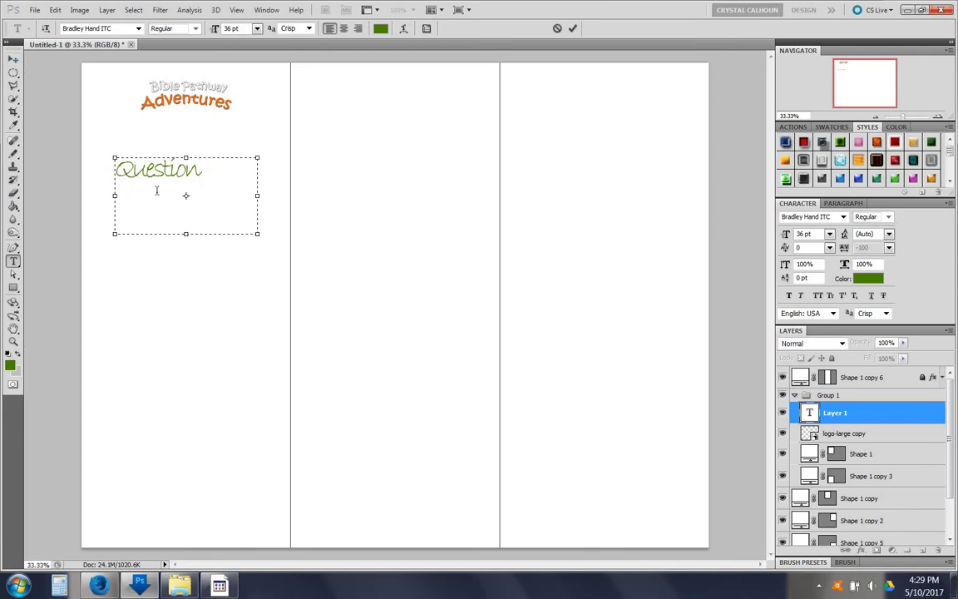
pyautogui.click(12, 59)
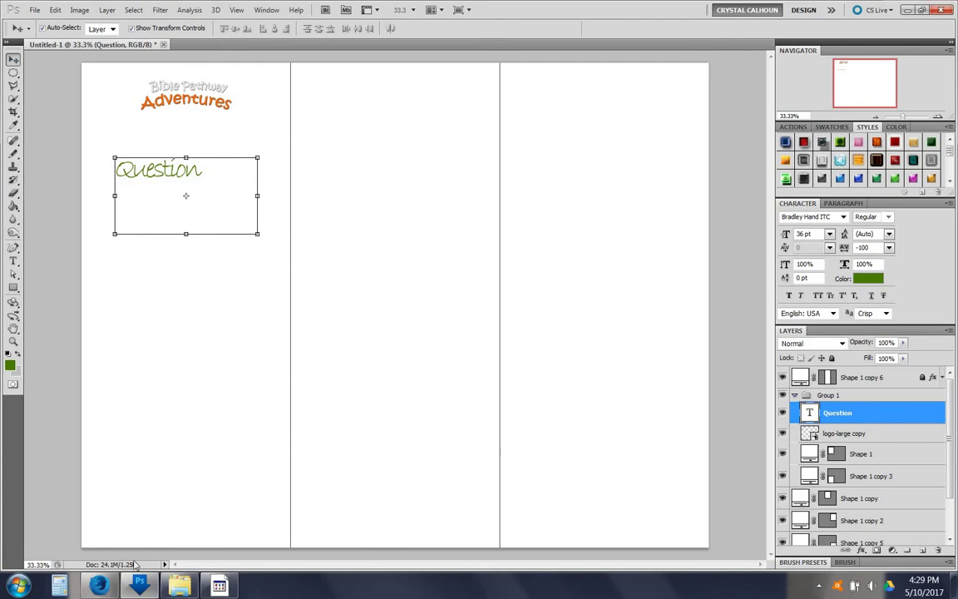
pyautogui.click(180, 586)
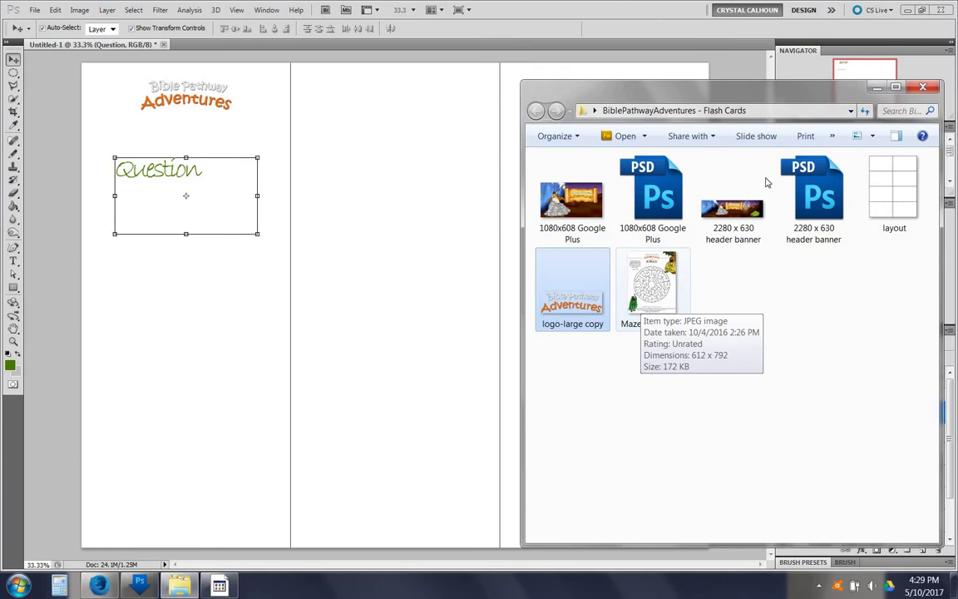
# Set the Question text to Open Sans, tracking 0, 14 pt, with Faux Bold.
pyautogui.click(796, 77)
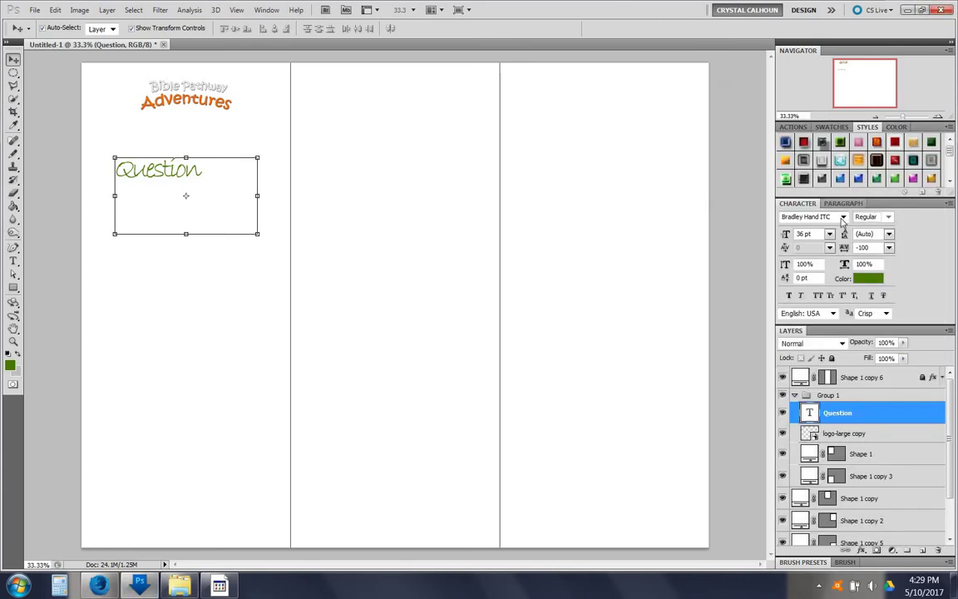
pyautogui.click(816, 217)
pyautogui.click(816, 217)
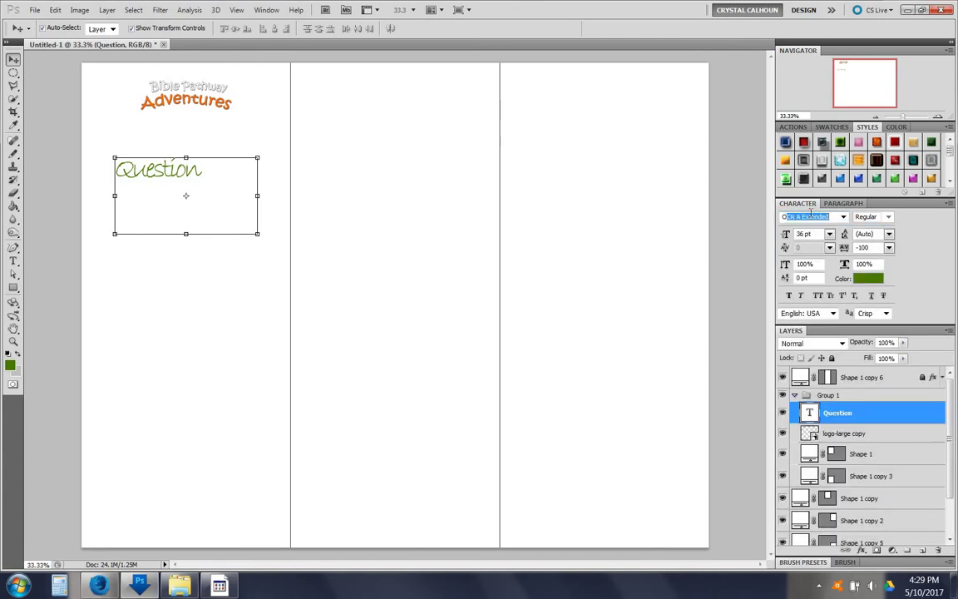
pyautogui.write('Open Sans')
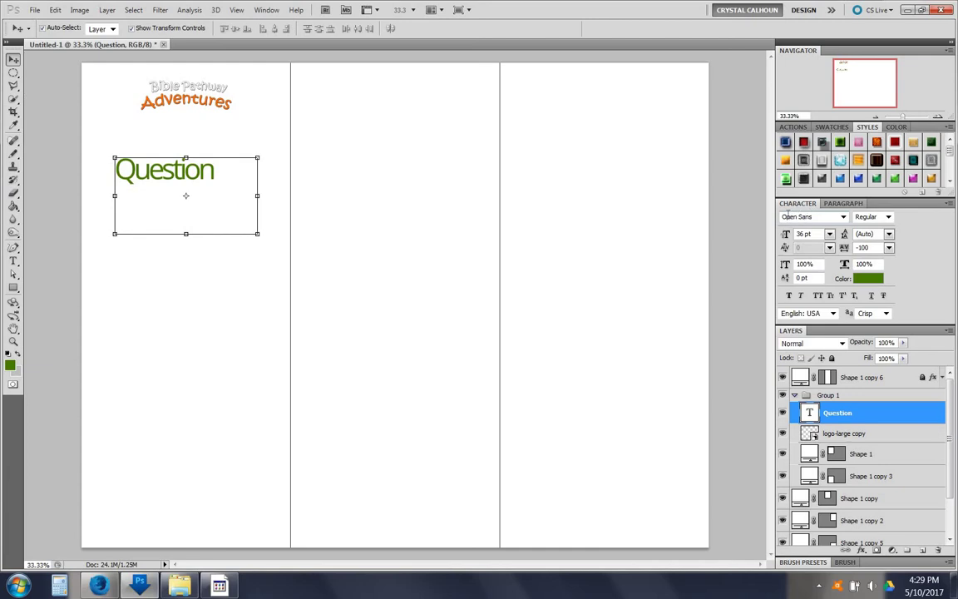
pyautogui.click(888, 248)
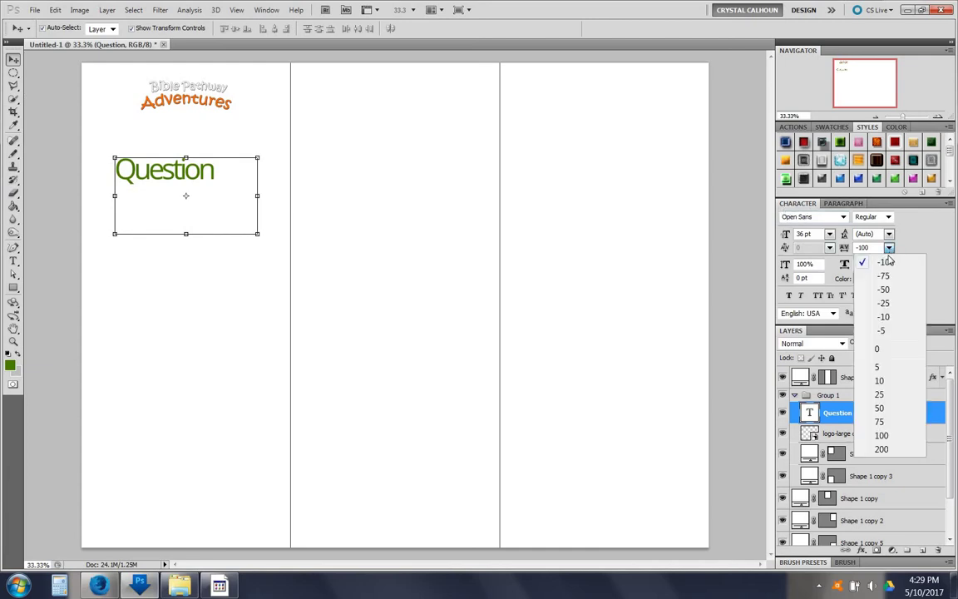
pyautogui.click(892, 343)
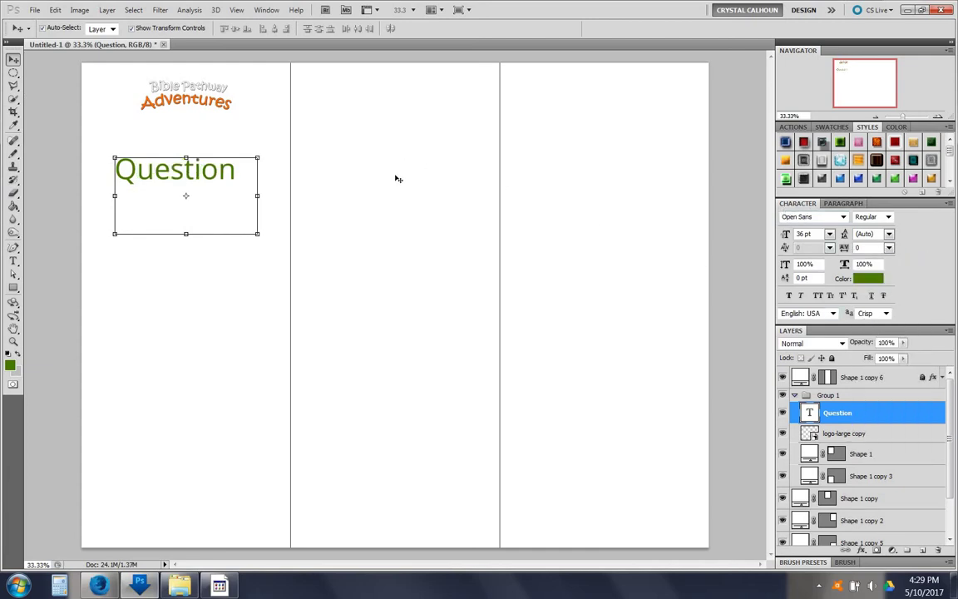
pyautogui.click(829, 234)
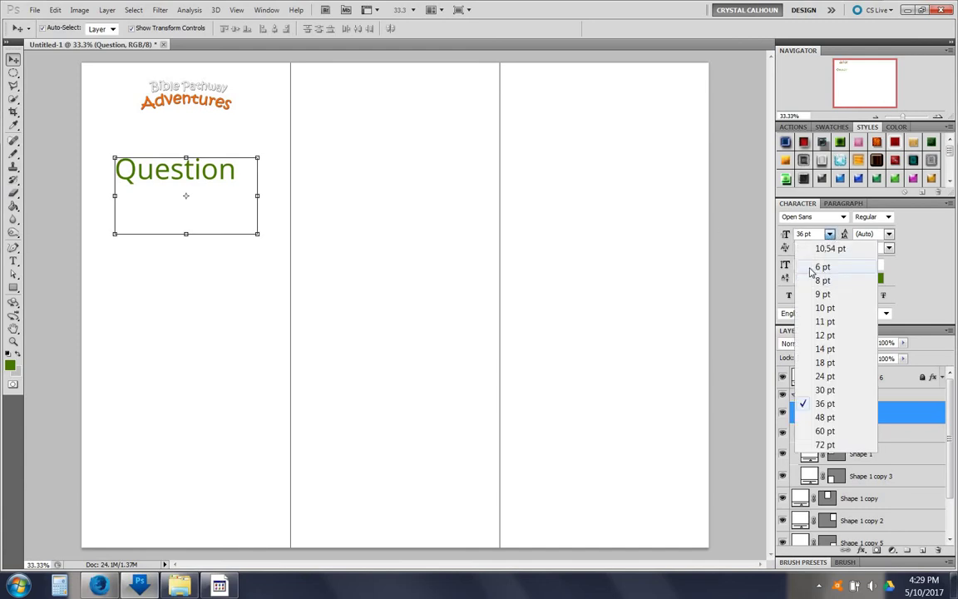
pyautogui.click(820, 348)
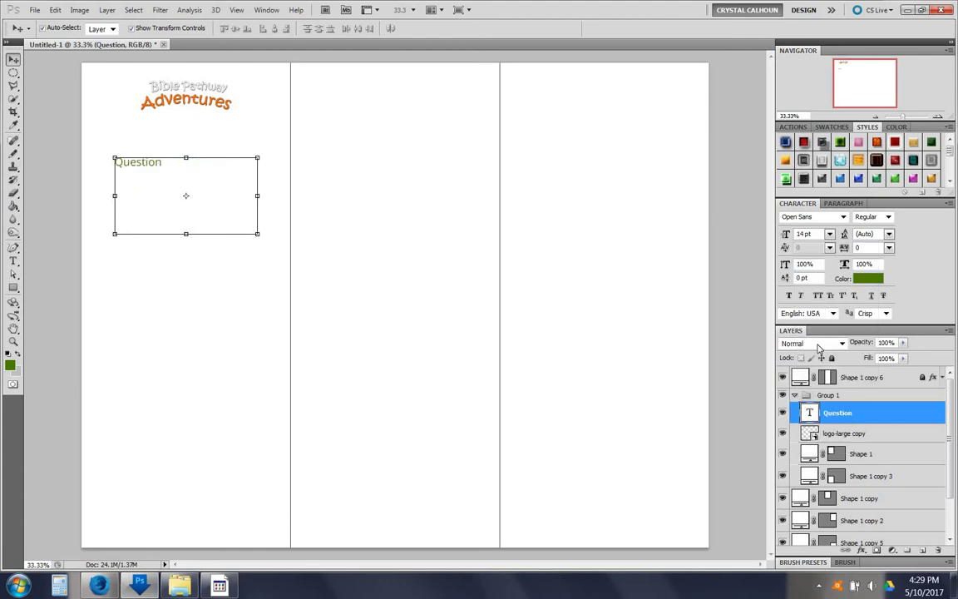
pyautogui.click(792, 297)
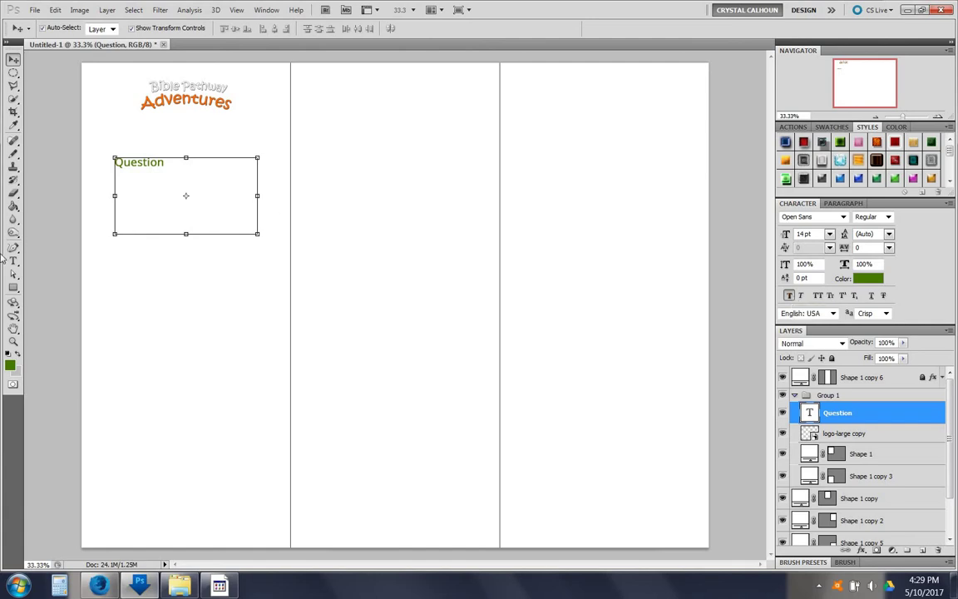
pyautogui.click(14, 260)
# Extend the text to 'Question: Your question goes here.', widen its box, and centre it with Shape 1.
pyautogui.click(141, 163)
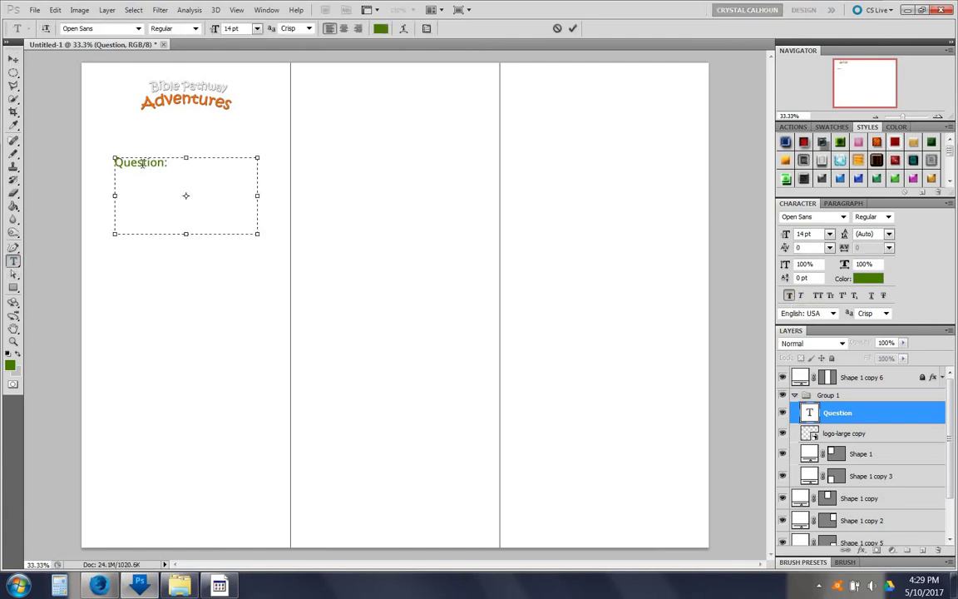
pyautogui.write('Youre')
pyautogui.press('BackSpace')
pyautogui.write('question go')
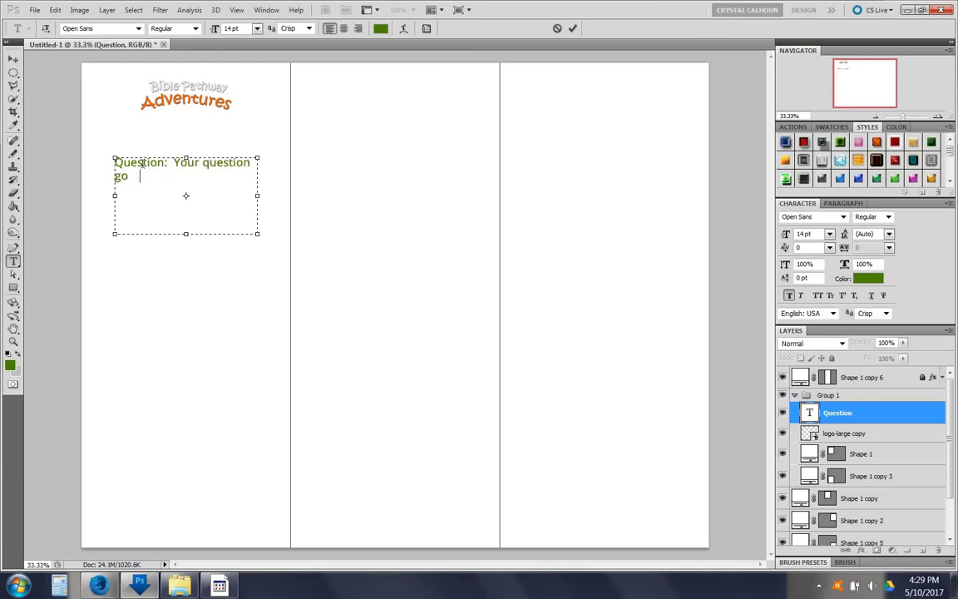
pyautogui.write('es here.')
pyautogui.moveTo(108, 196); pyautogui.dragTo(102, 195)
pyautogui.click(13, 59)
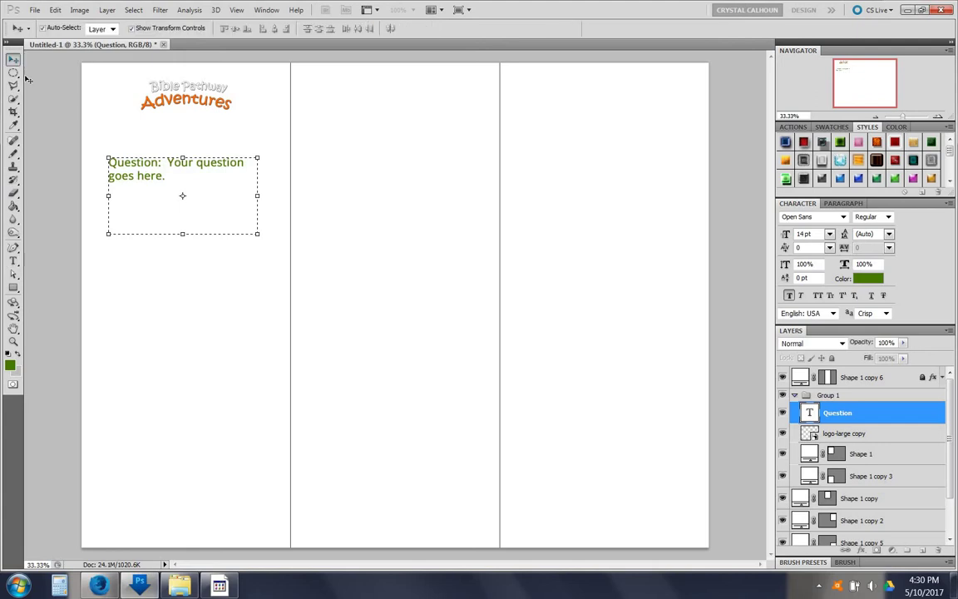
pyautogui.keyDown('ctrl'); pyautogui.click(870, 454); pyautogui.keyUp('ctrl')
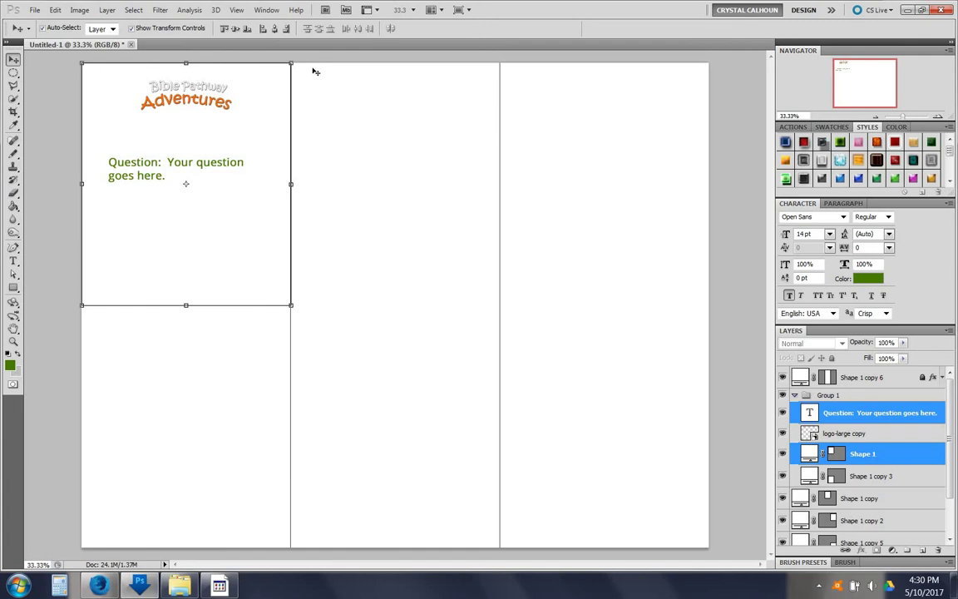
pyautogui.click(274, 29)
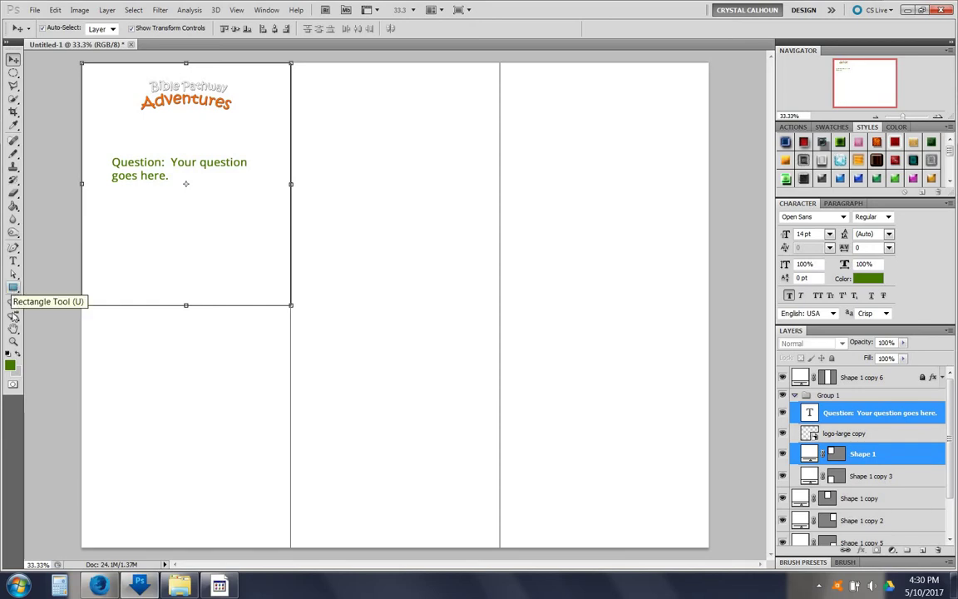
# Draw a 5 px line in grey 646464 just above the question text.
pyautogui.moveTo(14, 288); pyautogui.dragTo(55, 329)
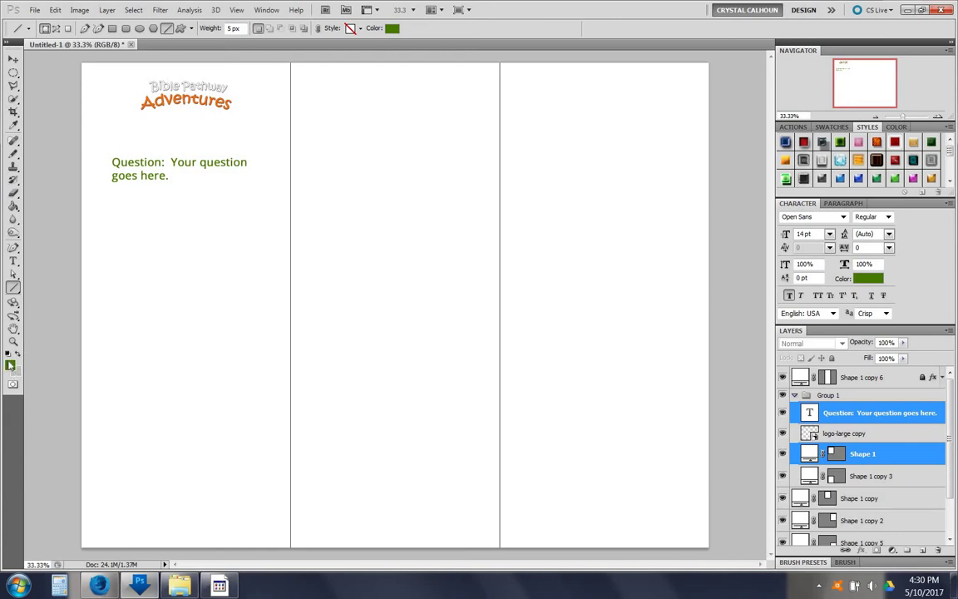
pyautogui.click(9, 364)
pyautogui.moveTo(713, 352); pyautogui.dragTo(646, 397)
pyautogui.click(946, 304)
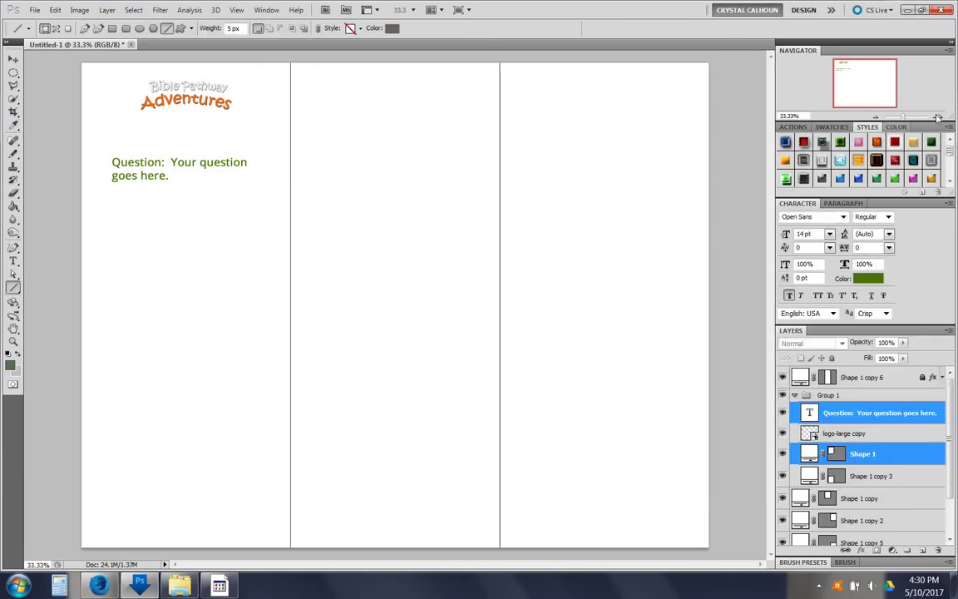
pyautogui.hotkey('ctrl', '+')
pyautogui.hotkey('ctrl', '+')
pyautogui.moveTo(846, 77); pyautogui.dragTo(833, 74)
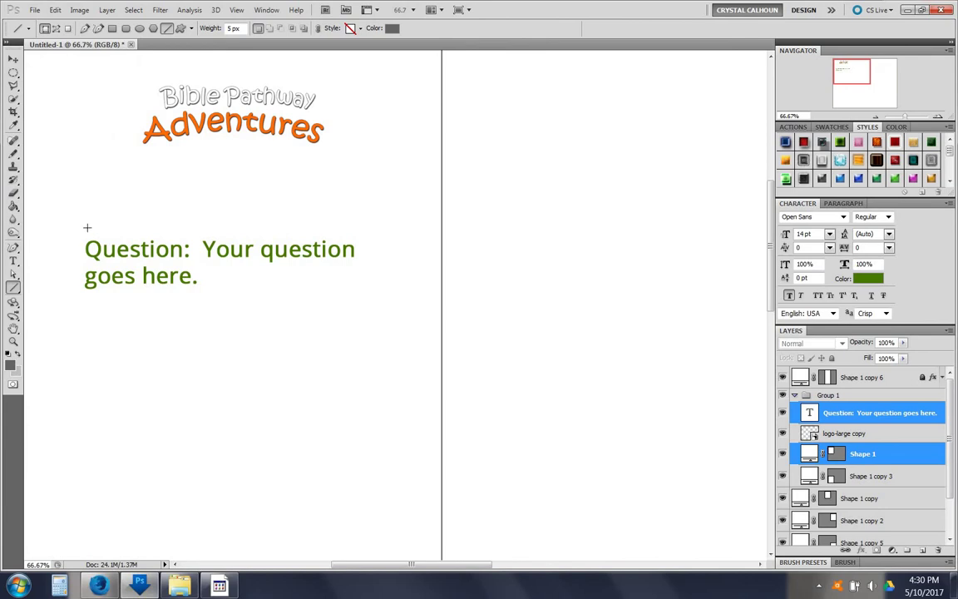
pyautogui.moveTo(86, 226); pyautogui.dragTo(358, 226)
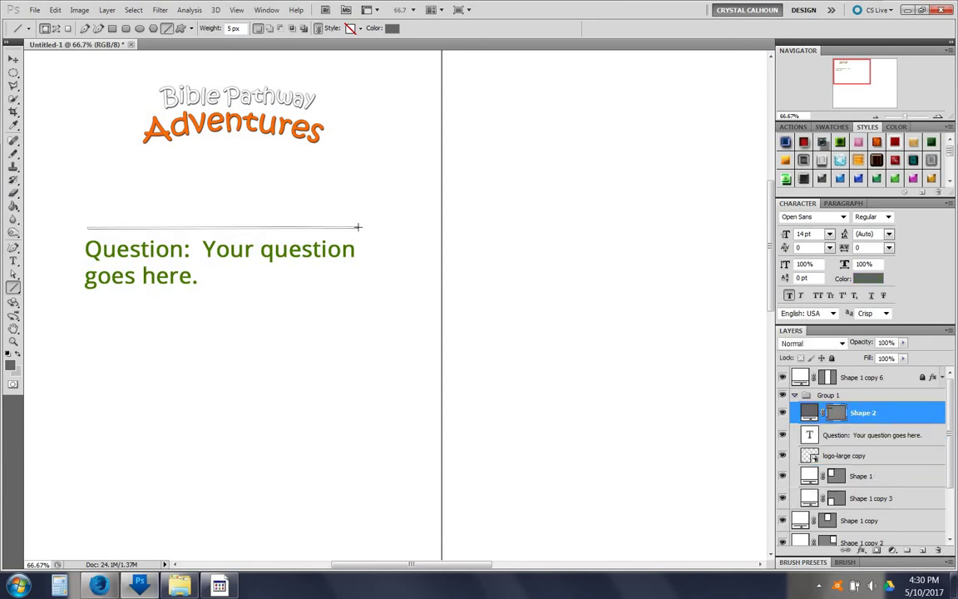
# Transform the divider line, lengthening both ends and then shortening its right end.
pyautogui.click(13, 59)
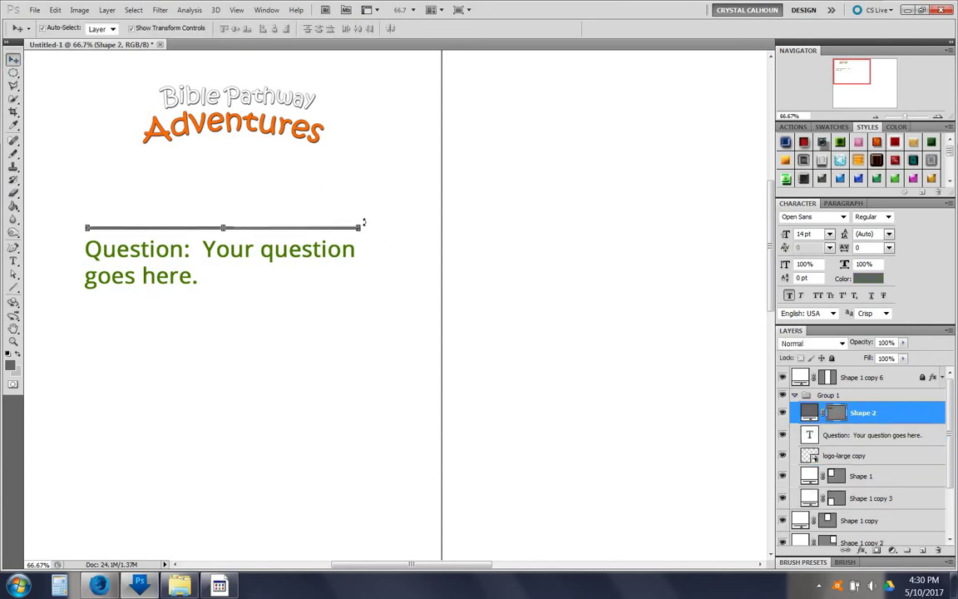
pyautogui.moveTo(361, 227); pyautogui.dragTo(422, 227)
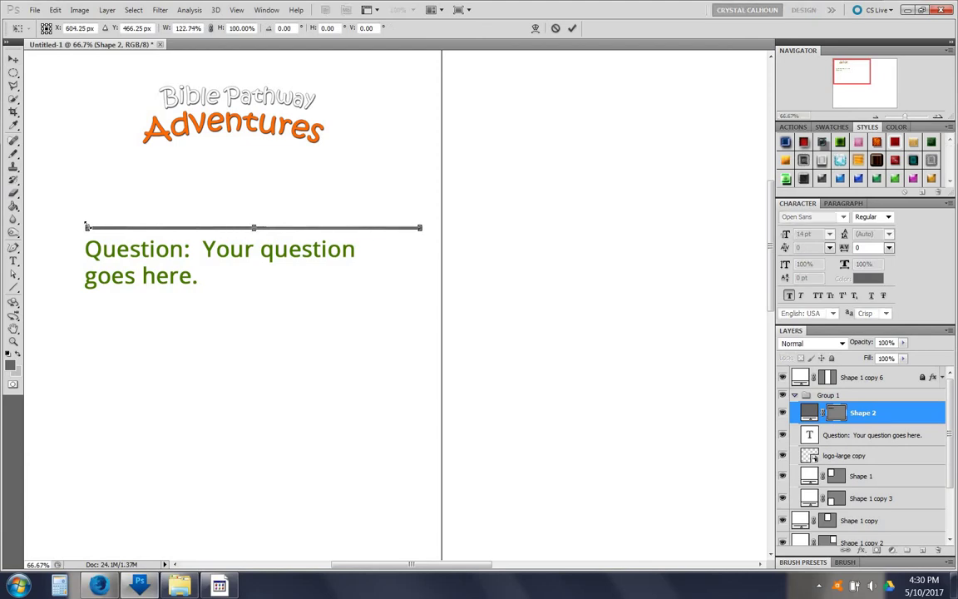
pyautogui.moveTo(85, 227); pyautogui.dragTo(38, 228)
pyautogui.press('Return')
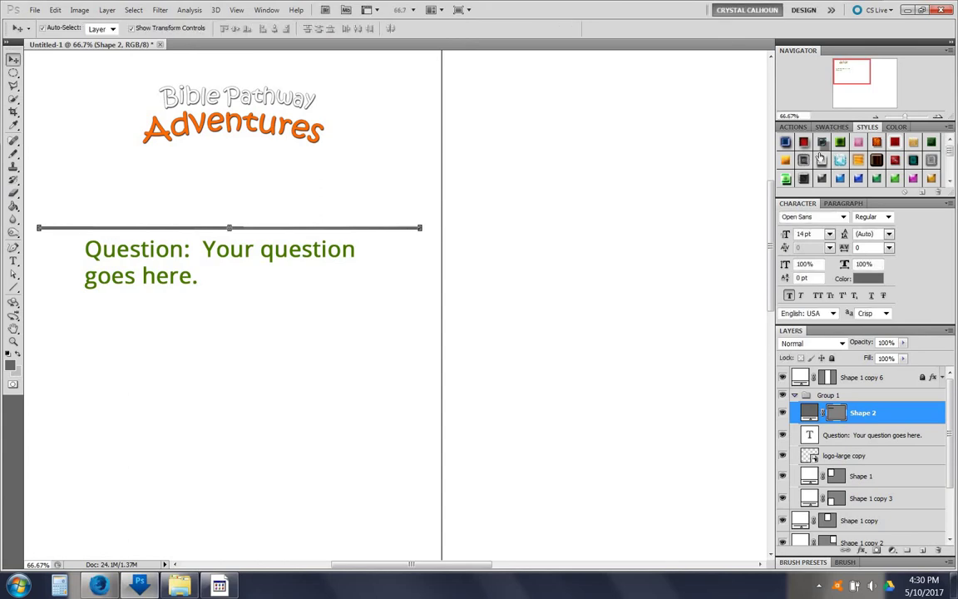
pyautogui.click(876, 118)
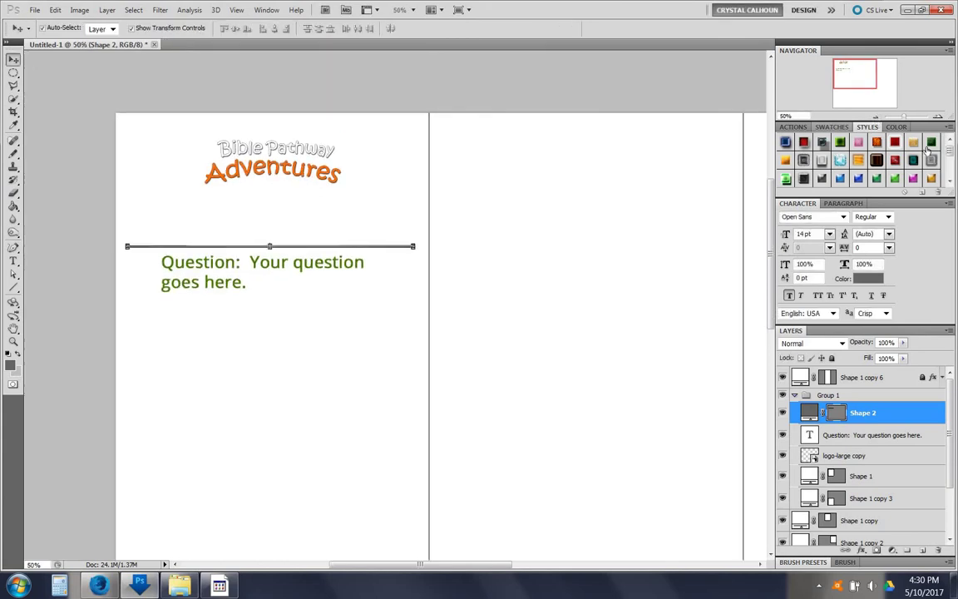
pyautogui.click(938, 118)
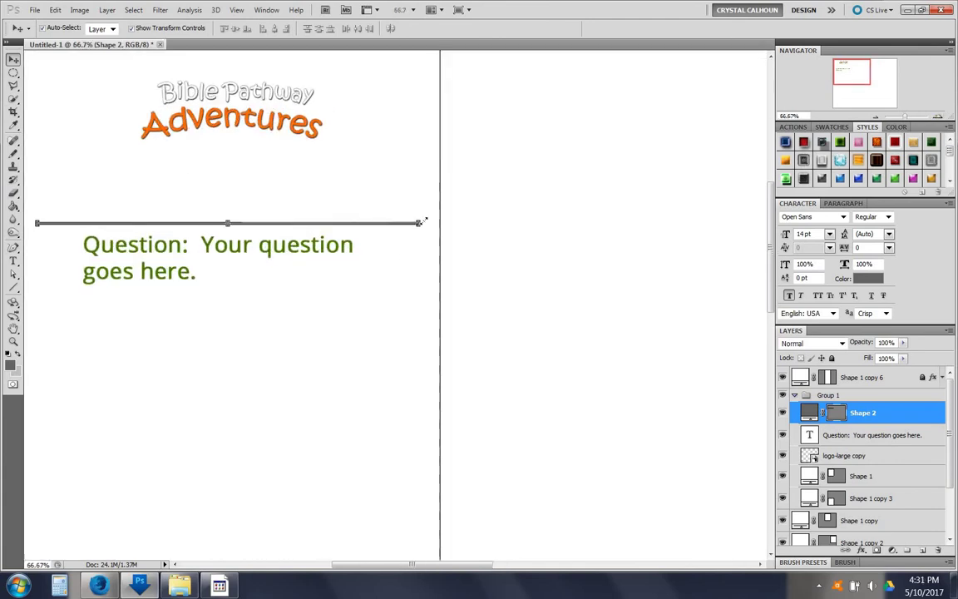
pyautogui.moveTo(419, 223); pyautogui.dragTo(381, 223)
pyautogui.press('Return')
# Centre the line horizontally with the text, logo and card background.
pyautogui.click(878, 119)
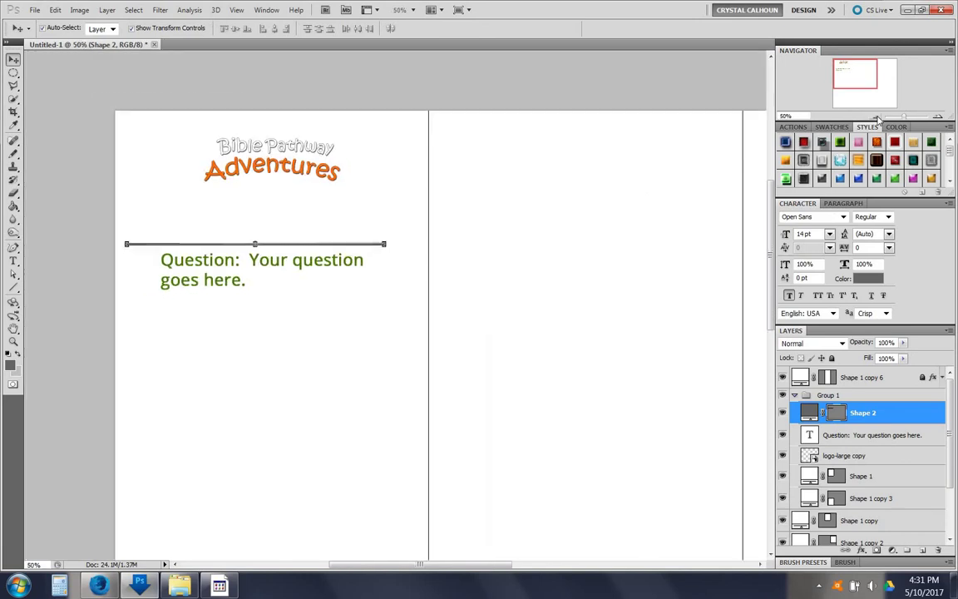
pyautogui.keyDown('shift'); pyautogui.click(857, 456); pyautogui.keyUp('shift')
pyautogui.keyDown('shift'); pyautogui.click(861, 476); pyautogui.keyUp('shift')
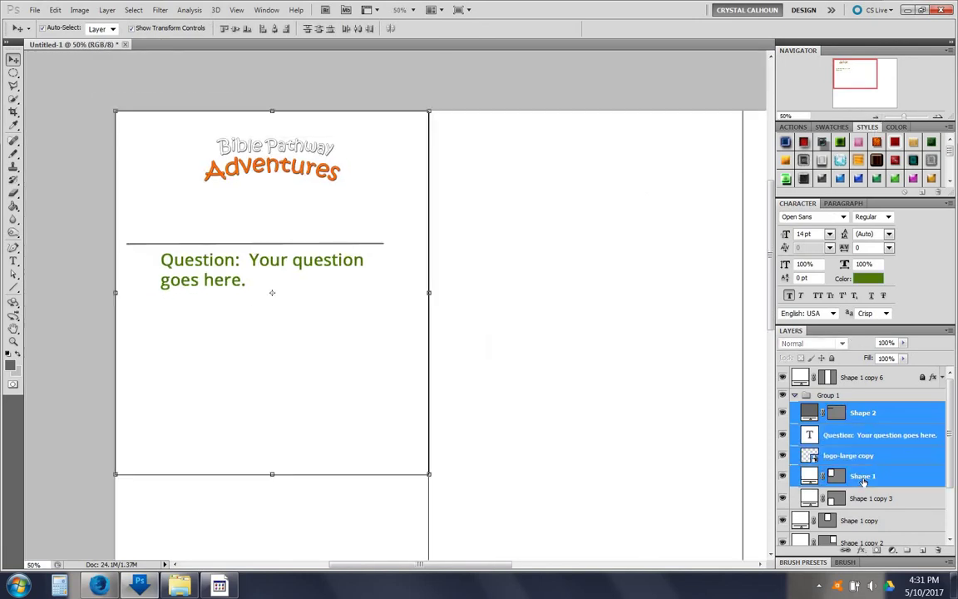
pyautogui.click(274, 29)
# Change the question text colour to black.
pyautogui.click(869, 435)
pyautogui.click(866, 279)
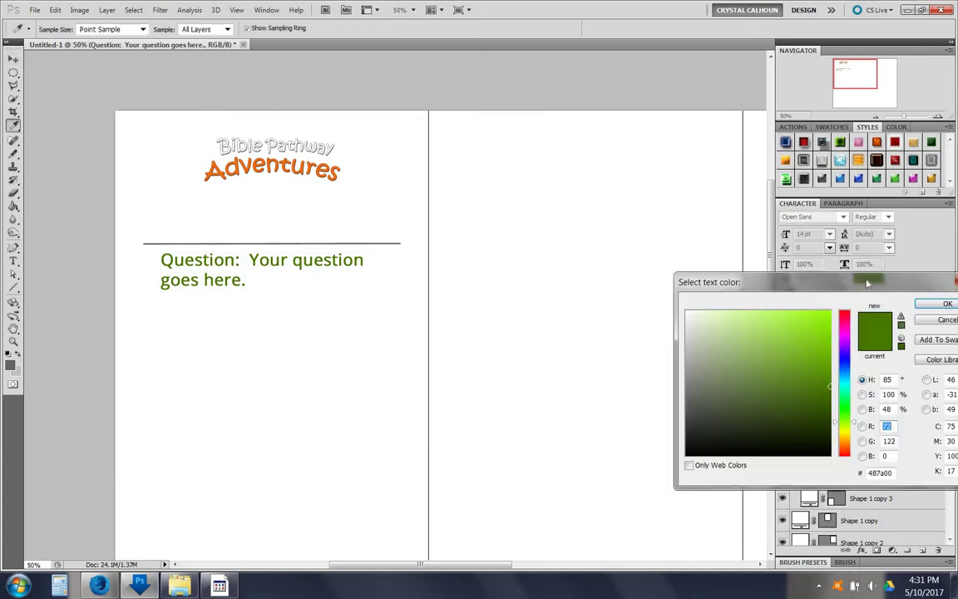
pyautogui.moveTo(690, 449); pyautogui.dragTo(626, 535)
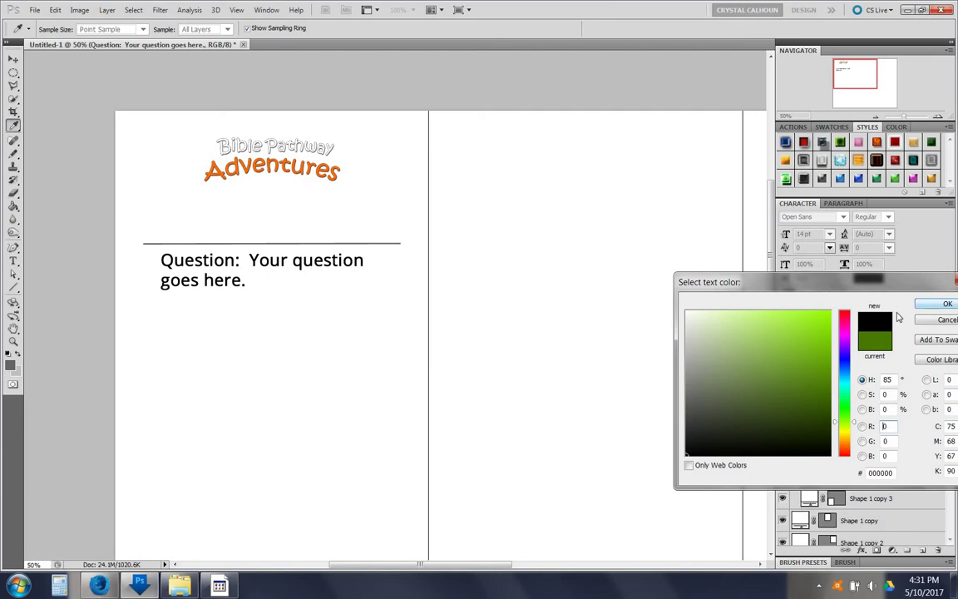
pyautogui.press('Return')
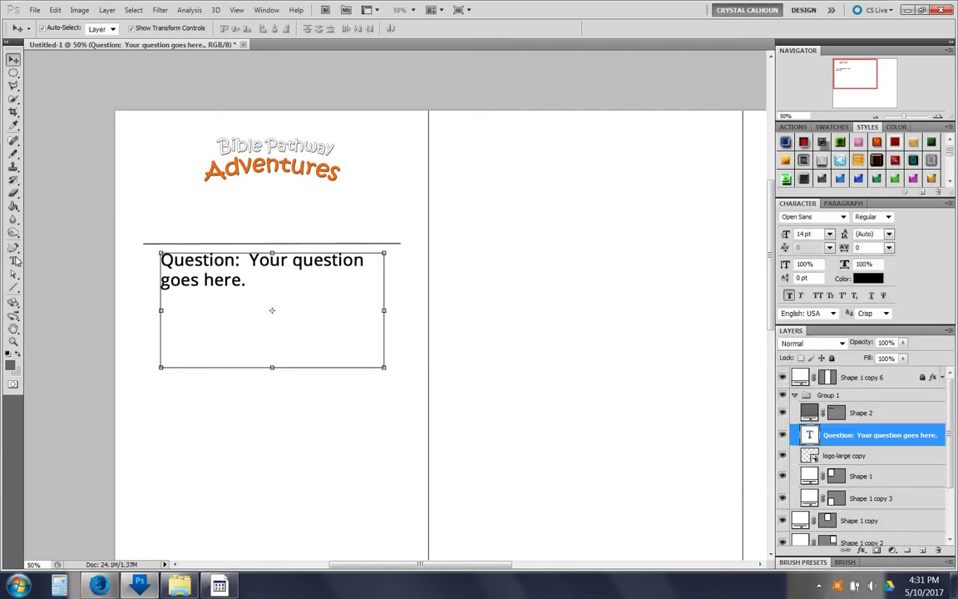
# Unbold the placeholder words so only 'Question:' stays bold, and narrow the text box.
pyautogui.click(14, 261)
pyautogui.moveTo(244, 260); pyautogui.dragTo(327, 306)
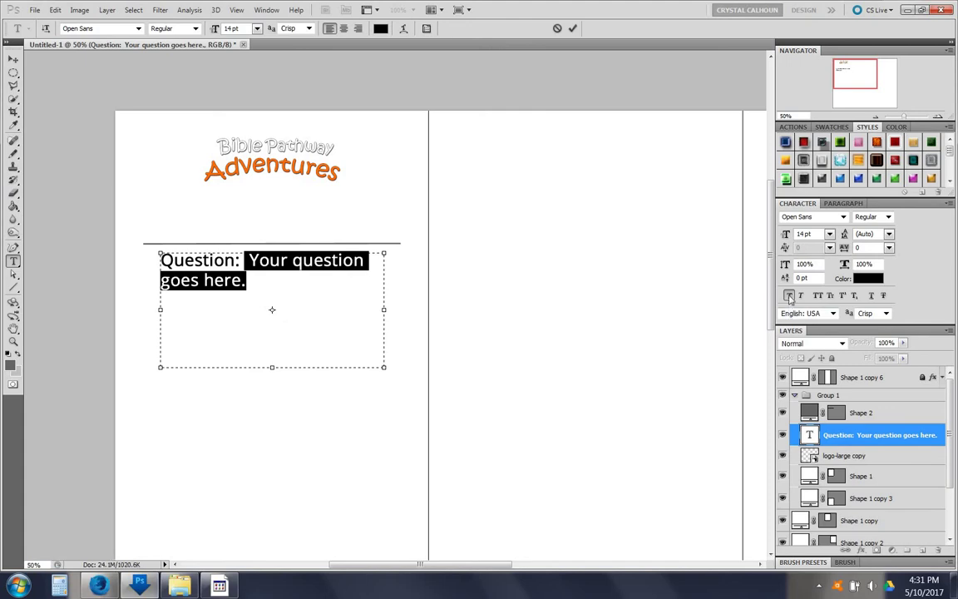
pyautogui.click(296, 281)
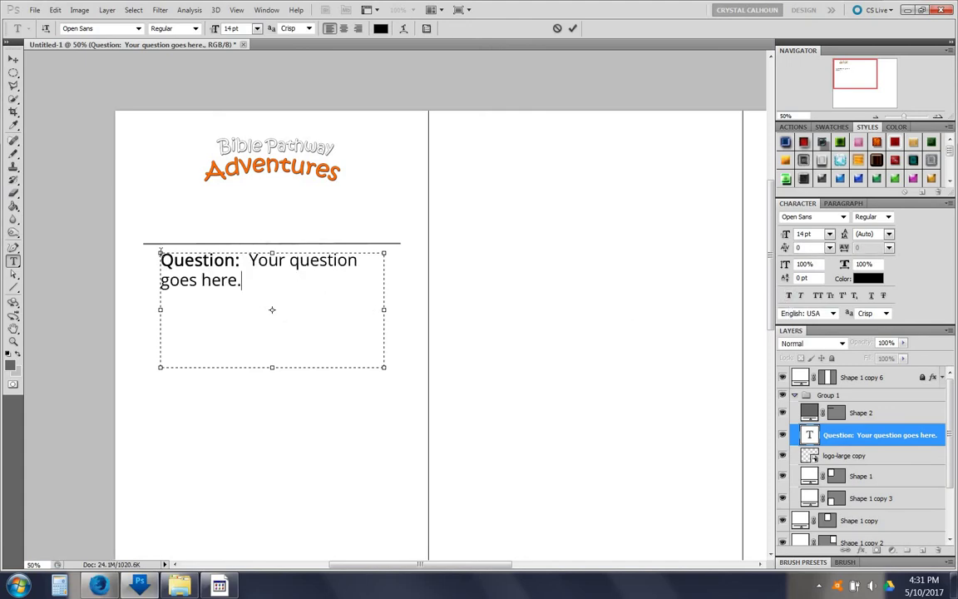
pyautogui.moveTo(159, 252); pyautogui.dragTo(166, 266)
pyautogui.click(14, 59)
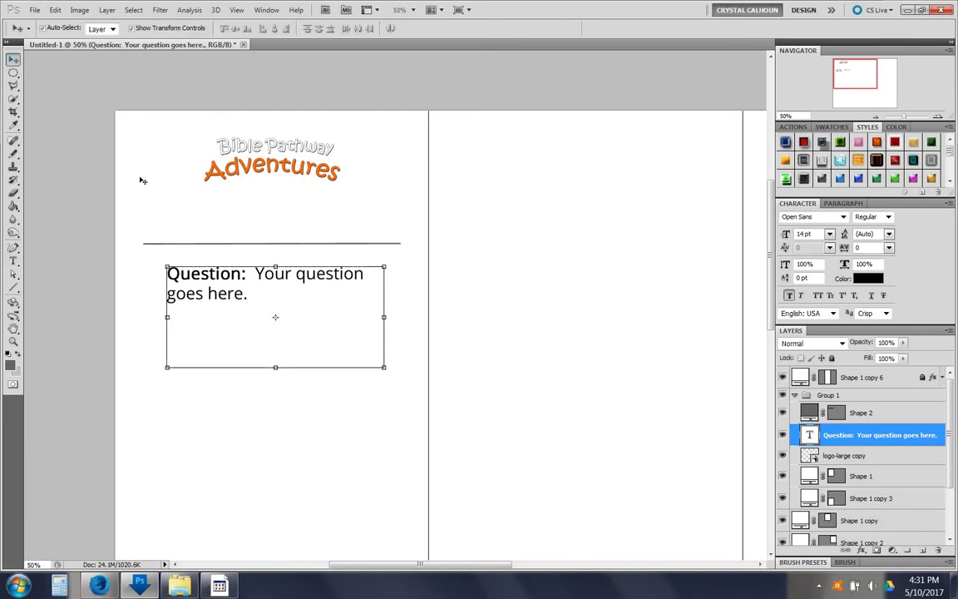
# Nudge the divider line up, then delete its Shape 2 layer.
pyautogui.click(176, 248)
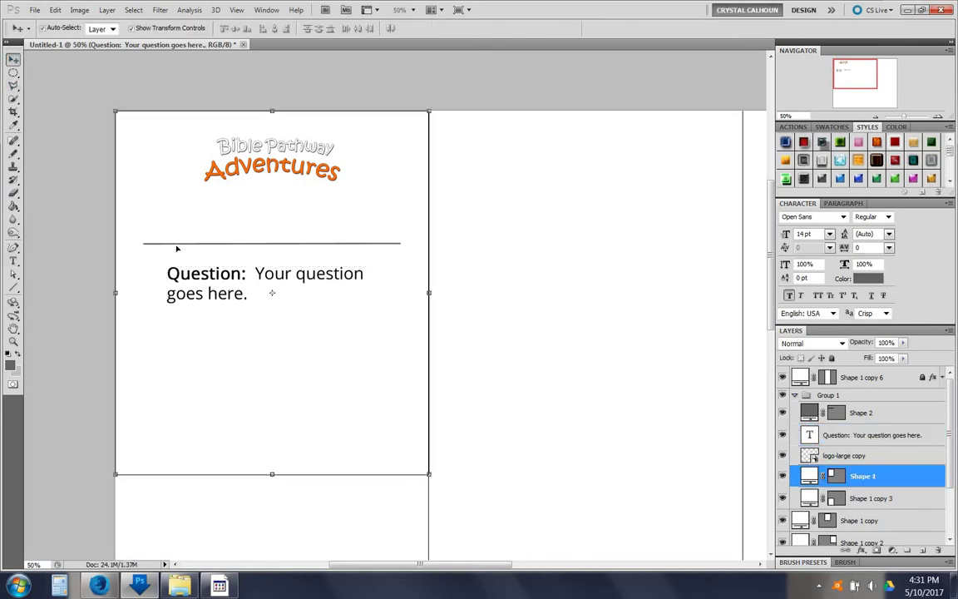
pyautogui.click(861, 412)
pyautogui.press('Up')
pyautogui.press('Up')
pyautogui.press('Up')
pyautogui.press('Up')
pyautogui.press('Up')
pyautogui.press('Up')
pyautogui.press('Up')
pyautogui.press('Up')
pyautogui.press('Up')
pyautogui.press('Up')
pyautogui.press('Up')
pyautogui.press('Up')
pyautogui.press('Up')
pyautogui.press('Up')
pyautogui.press('Up')
pyautogui.press('Up')
pyautogui.press('Up')
pyautogui.press('Up')
pyautogui.press('Up')
pyautogui.press('Up')
pyautogui.press('Up')
pyautogui.press('Up')
pyautogui.press('Up')
pyautogui.press('Up')
pyautogui.press('Up')
pyautogui.press('Up')
pyautogui.press('Up')
pyautogui.press('Up')
pyautogui.press('Up')
pyautogui.press('Up')
pyautogui.press('Up')
pyautogui.press('Up')
pyautogui.press('Up')
pyautogui.press('Up')
pyautogui.press('Up')
pyautogui.press('Up')
pyautogui.press('Up')
pyautogui.press('Up')
pyautogui.press('Up')
pyautogui.press('Up')
pyautogui.press('Up')
pyautogui.press('Up')
pyautogui.press('Up')
pyautogui.press('Up')
pyautogui.press('Up')
pyautogui.press('Up')
pyautogui.press('Up')
pyautogui.press('Up')
pyautogui.press('Up')
pyautogui.press('Up')
pyautogui.press('Up')
pyautogui.press('Up')
pyautogui.press('Up')
pyautogui.press('Up')
pyautogui.press('Up')
pyautogui.press('Up')
pyautogui.press('Up')
pyautogui.press('Up')
pyautogui.press('Up')
pyautogui.press('Up')
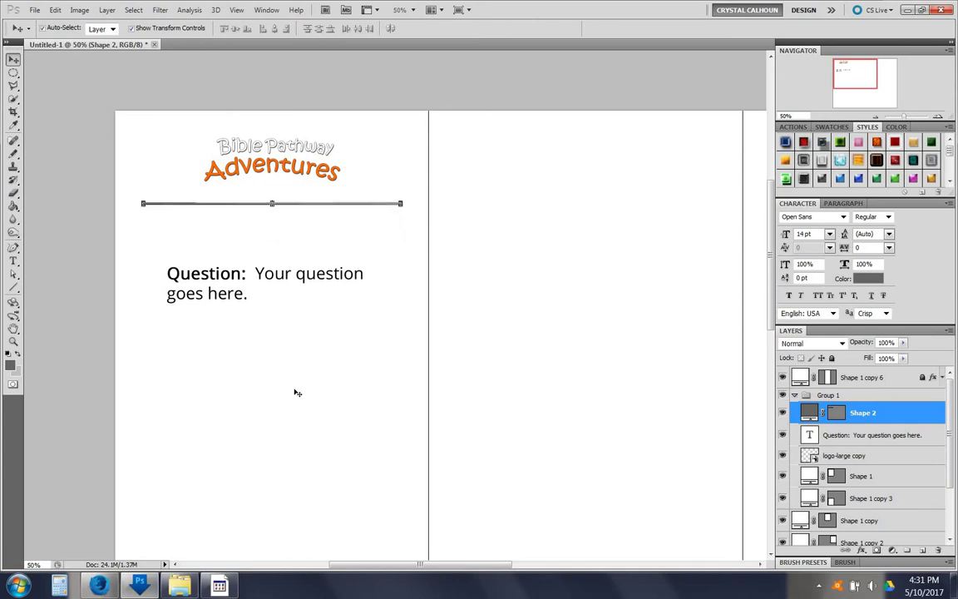
pyautogui.click(315, 366)
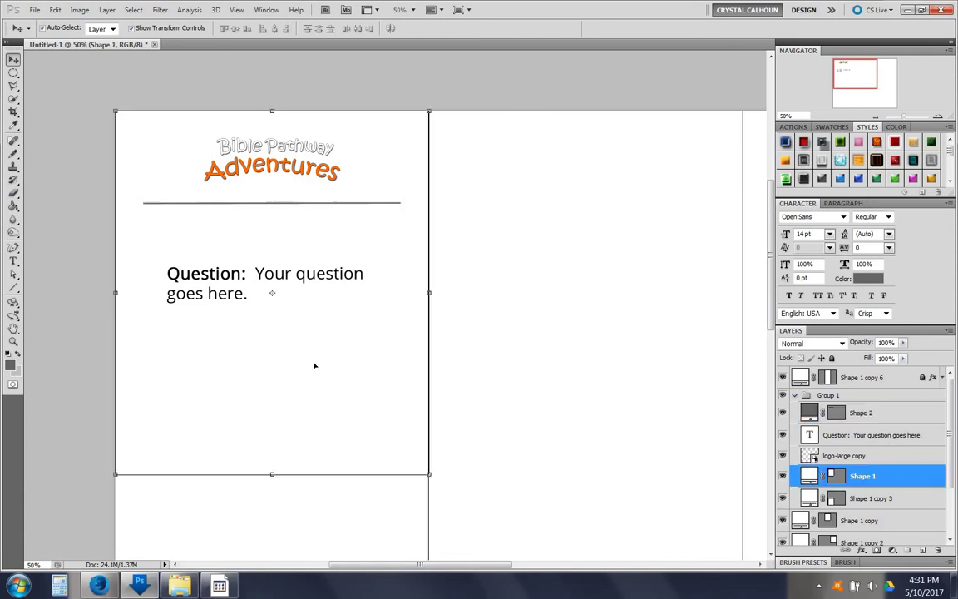
pyautogui.scroll(-3, 314, 365)
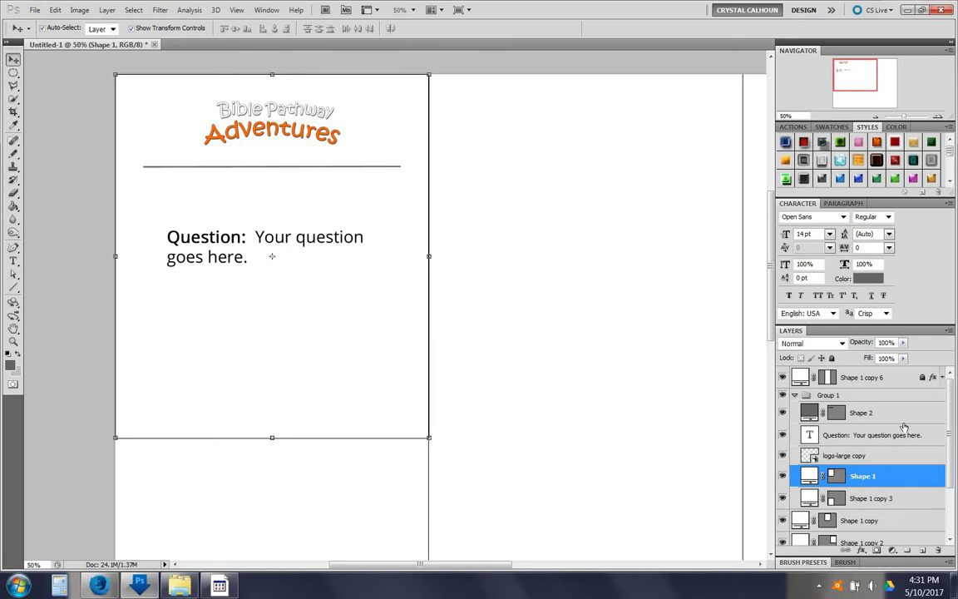
pyautogui.moveTo(815, 413); pyautogui.dragTo(682, 406)
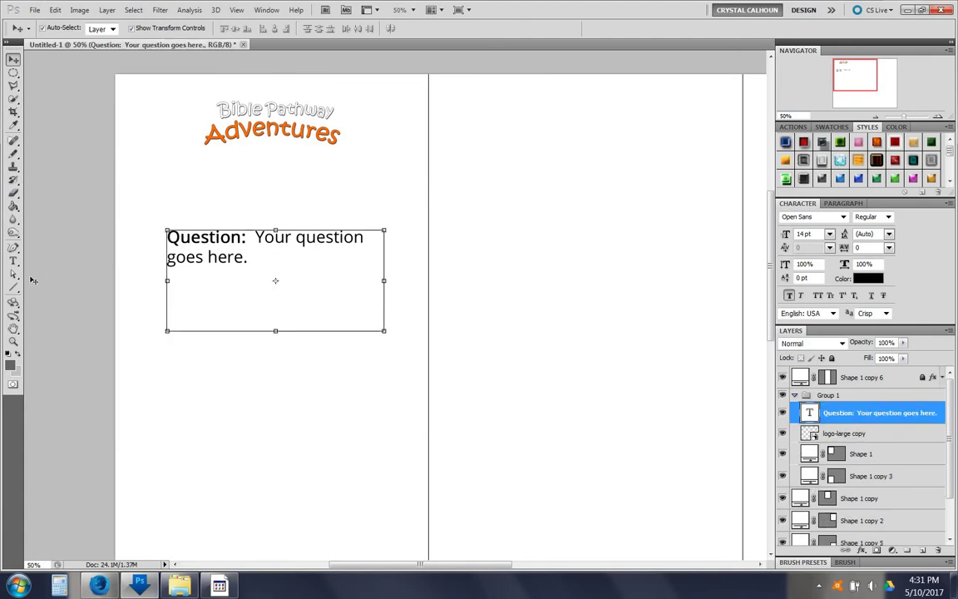
pyautogui.moveTo(13, 287); pyautogui.dragTo(37, 289)
# Draw a rectangle around the question, place it beneath the text, and fill it light grey #ededed.
pyautogui.click(60, 286)
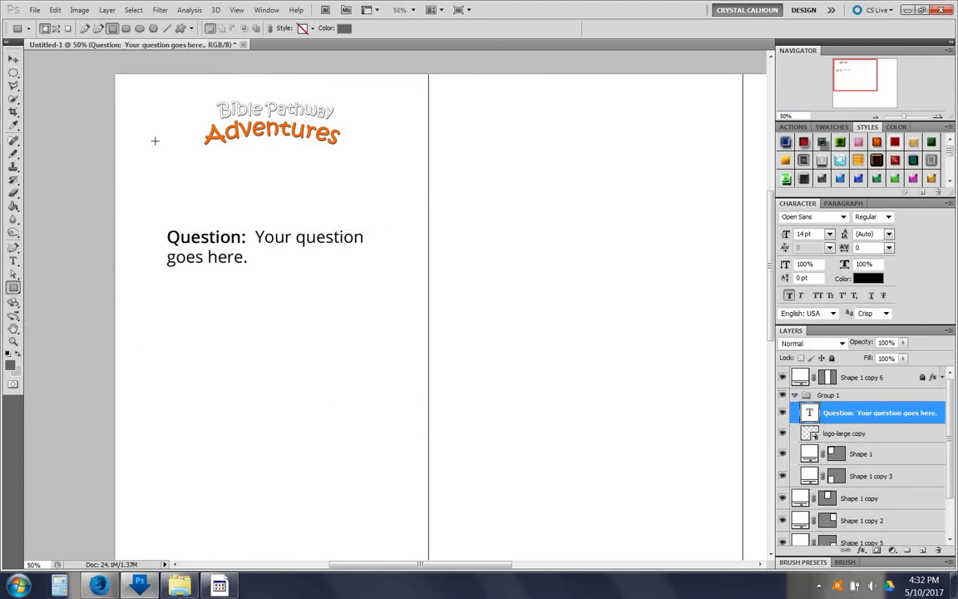
pyautogui.moveTo(143, 162); pyautogui.dragTo(397, 373)
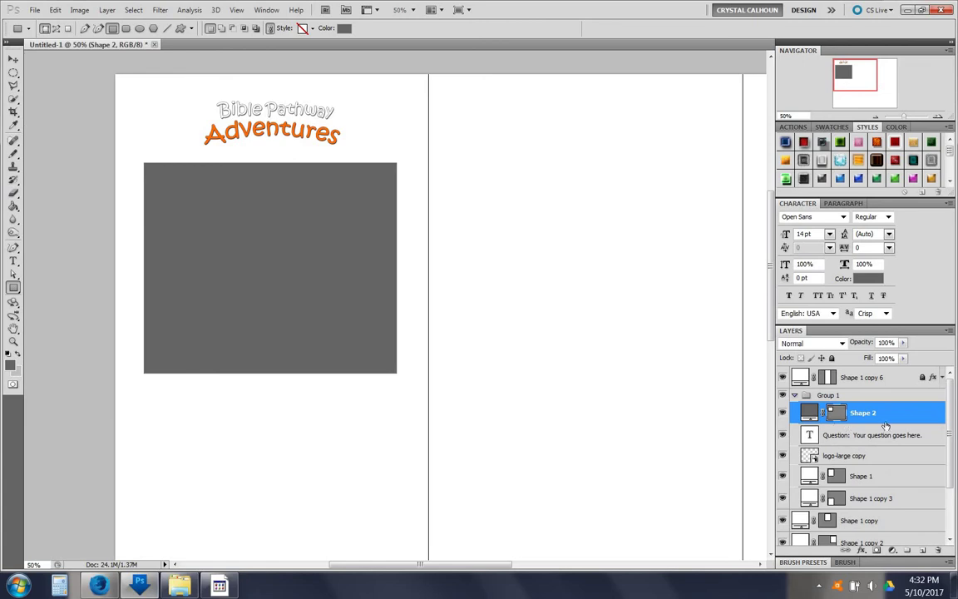
pyautogui.moveTo(865, 413); pyautogui.dragTo(887, 464)
pyautogui.doubleClick(811, 452)
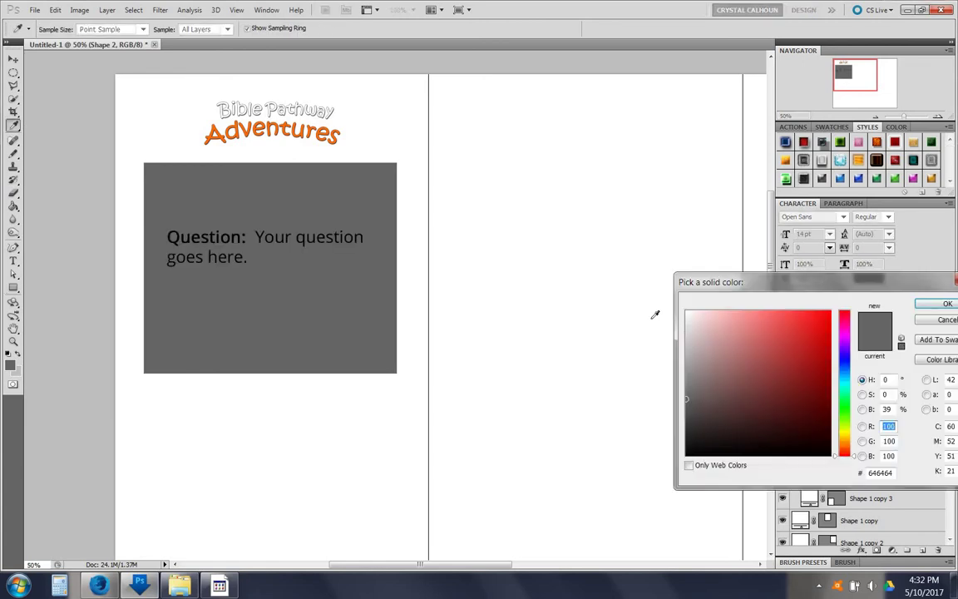
pyautogui.moveTo(687, 328)
pyautogui.mouseDown()
pyautogui.moveTo(670, 323)
pyautogui.moveTo(681, 324)
pyautogui.mouseUp()
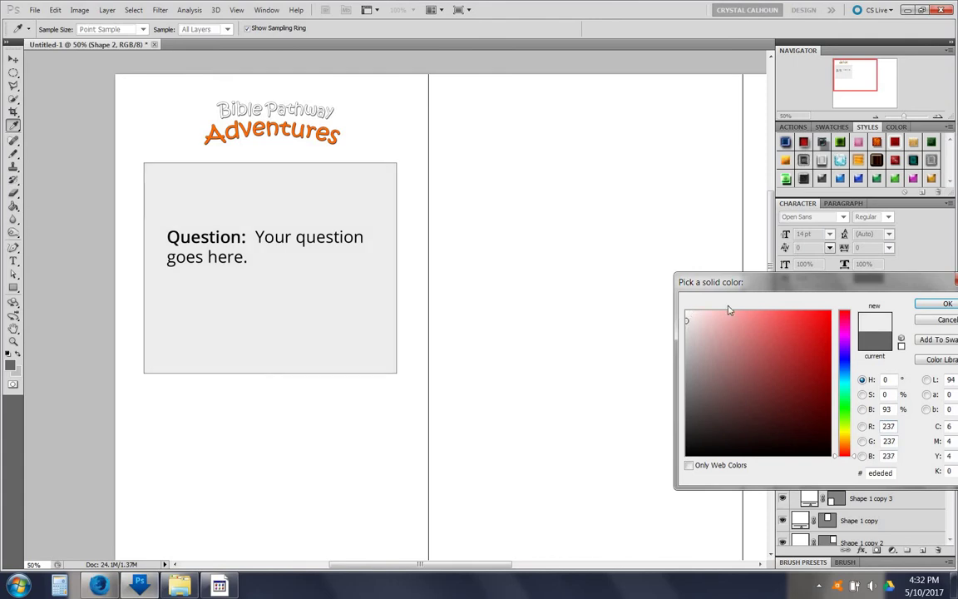
pyautogui.click(940, 304)
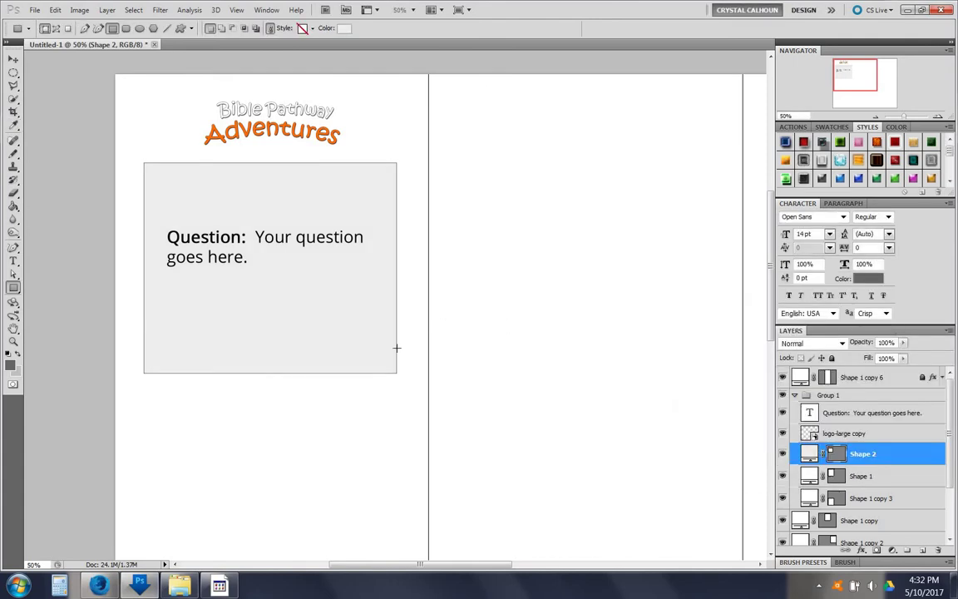
pyautogui.click(13, 260)
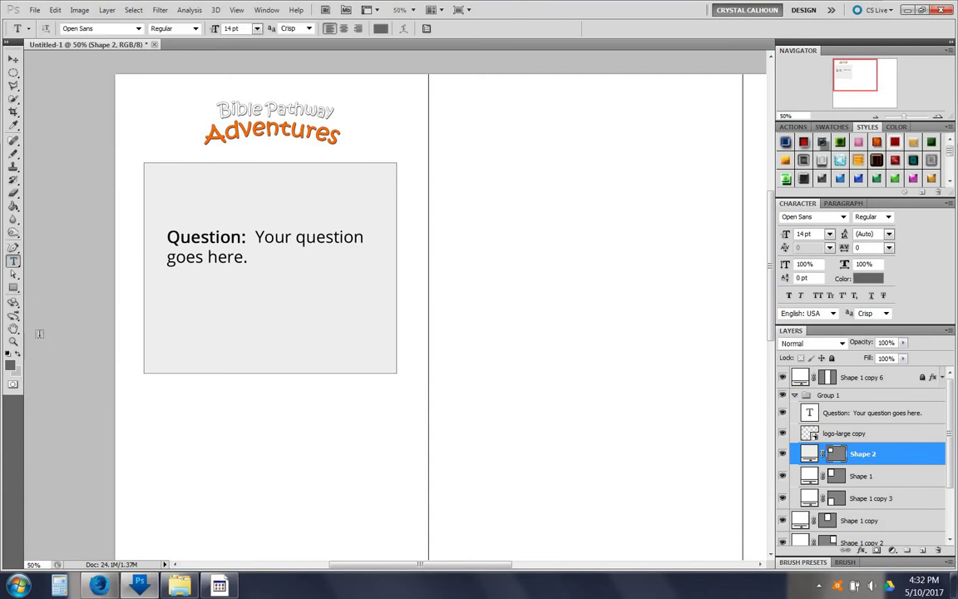
# Type the footer 'Find more free flash cards at: biblepathwayadventures.com' below the grey box.
pyautogui.click(150, 392)
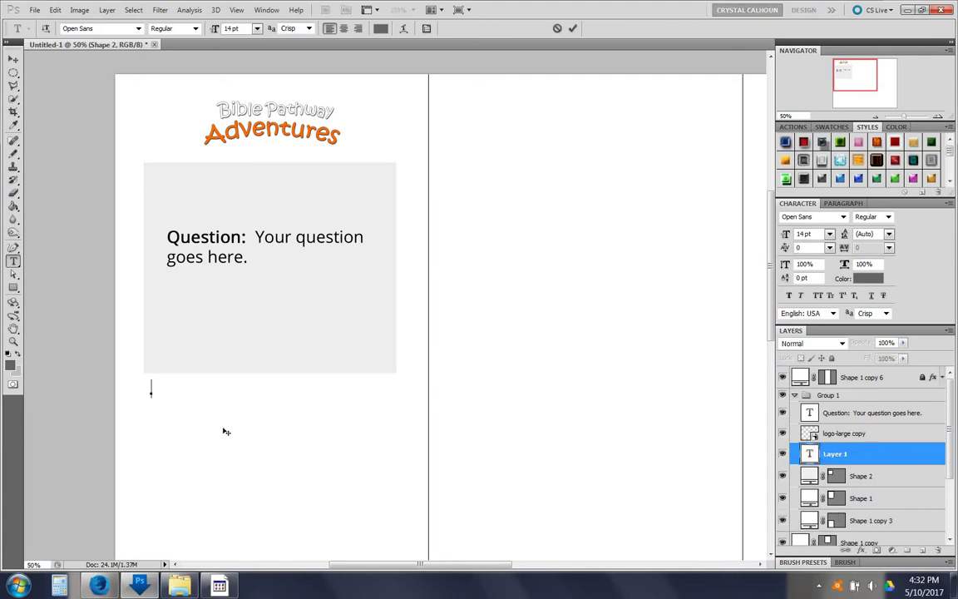
pyautogui.write('Find more g')
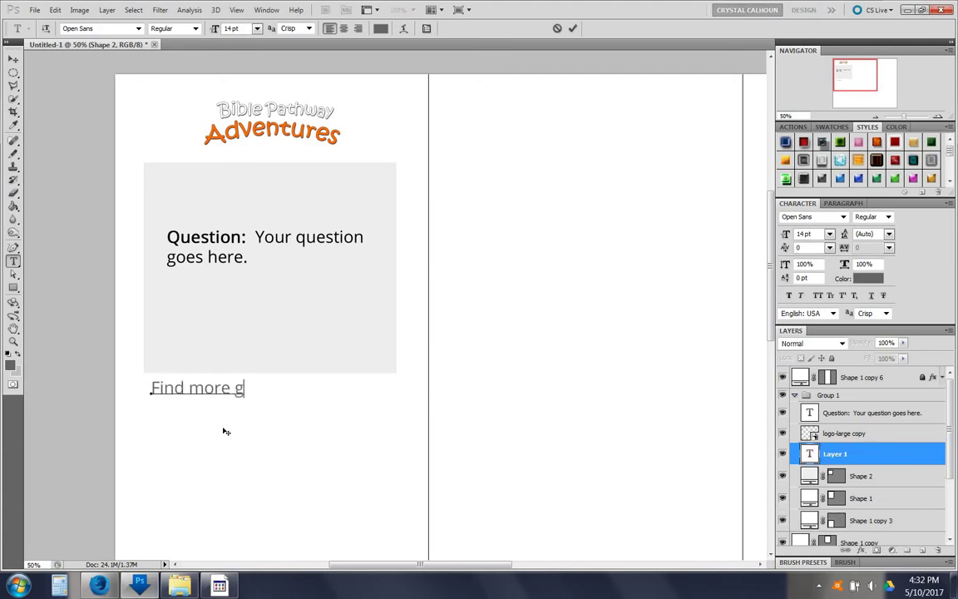
pyautogui.write('reat')
pyautogui.press('BackSpace')
pyautogui.press('BackSpace')
pyautogui.press('BackSpace')
pyautogui.press('BackSpace')
pyautogui.press('BackSpace')
pyautogui.write('flash cards')
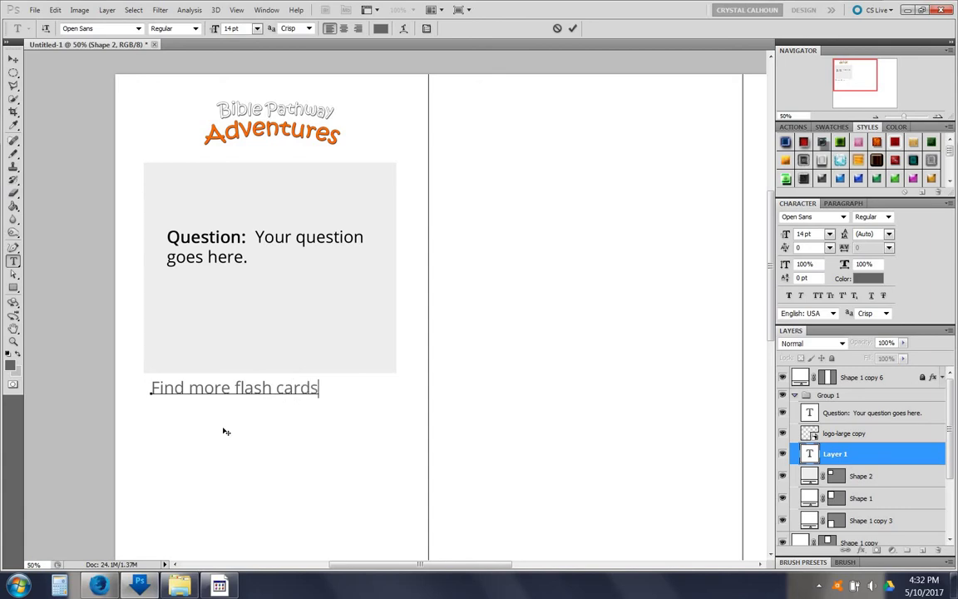
pyautogui.write(' at: biblepa')
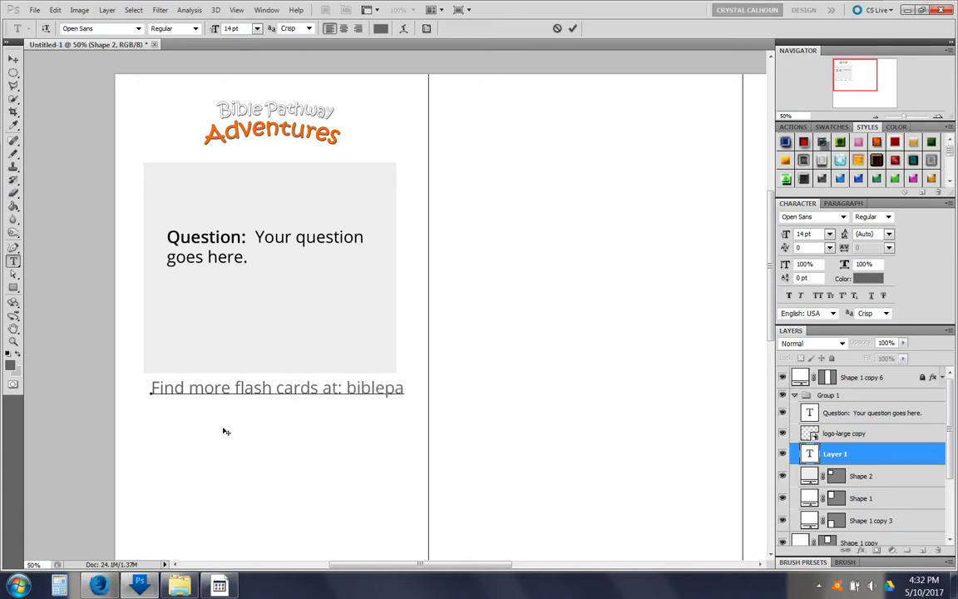
pyautogui.write('thwayadve')
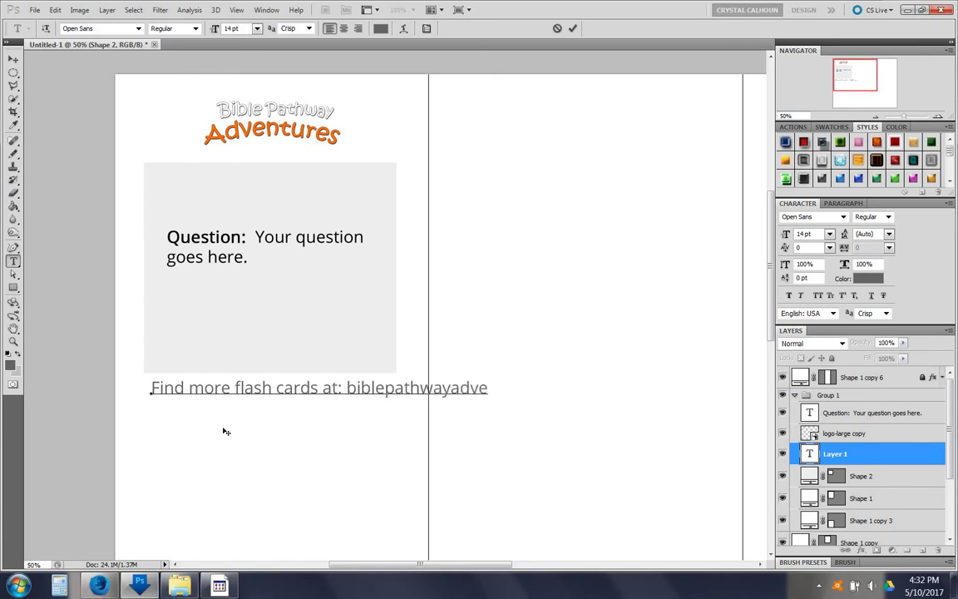
pyautogui.write('ntures.com')
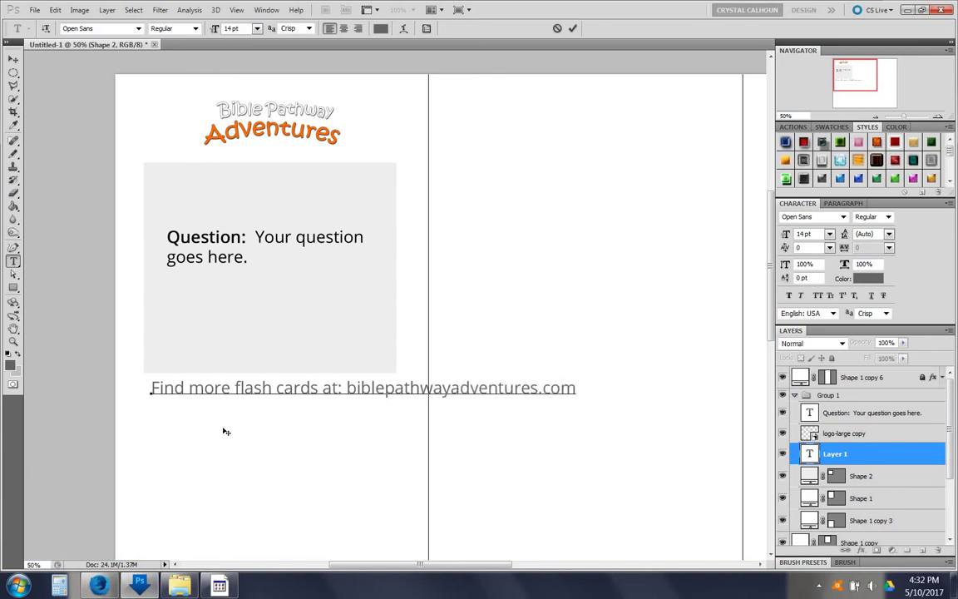
pyautogui.click(232, 385)
pyautogui.write('free')
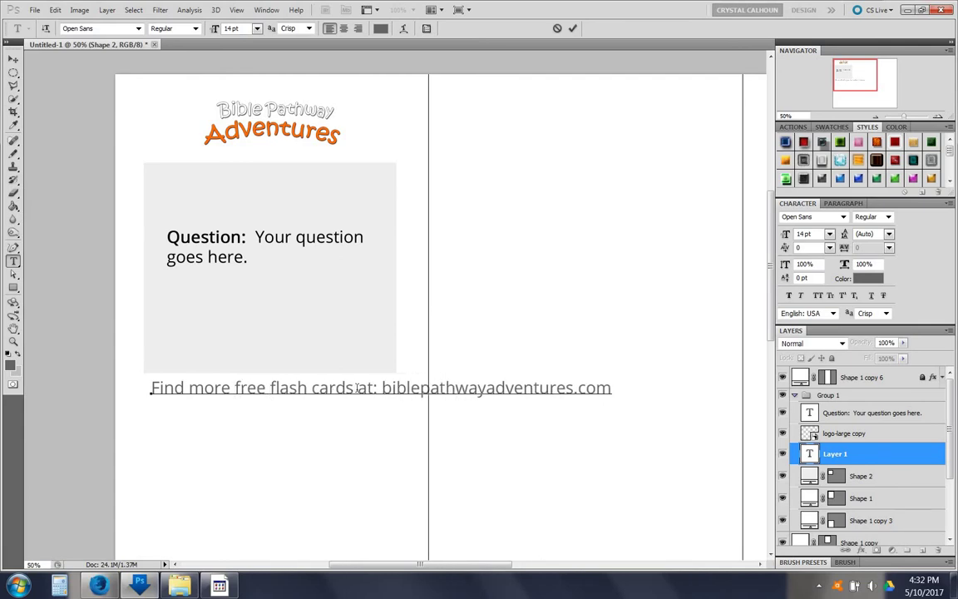
# Make the lead-in 'Find more free flash cards at:' faux bold and commit the text.
pyautogui.moveTo(378, 388); pyautogui.dragTo(113, 386)
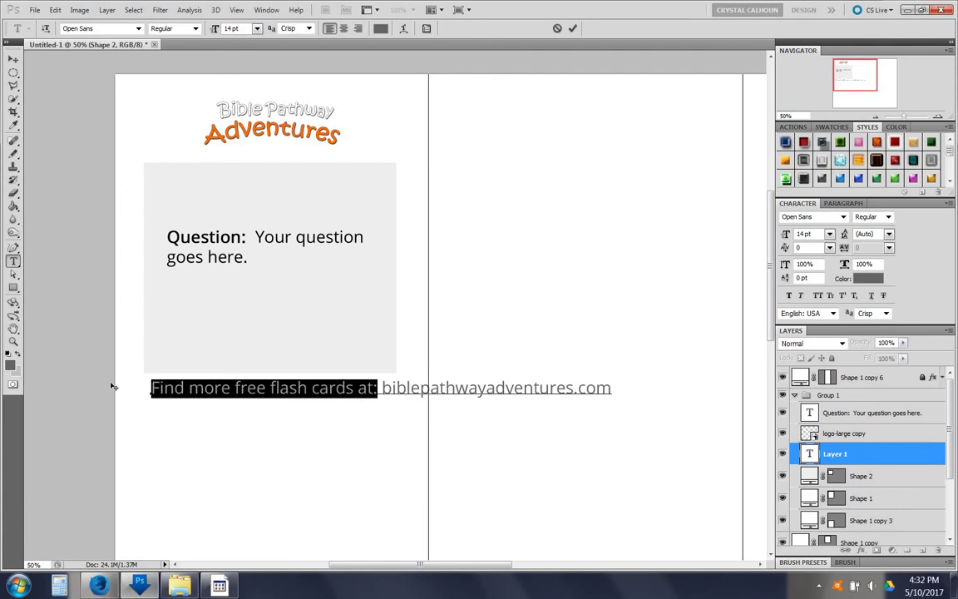
pyautogui.click(790, 297)
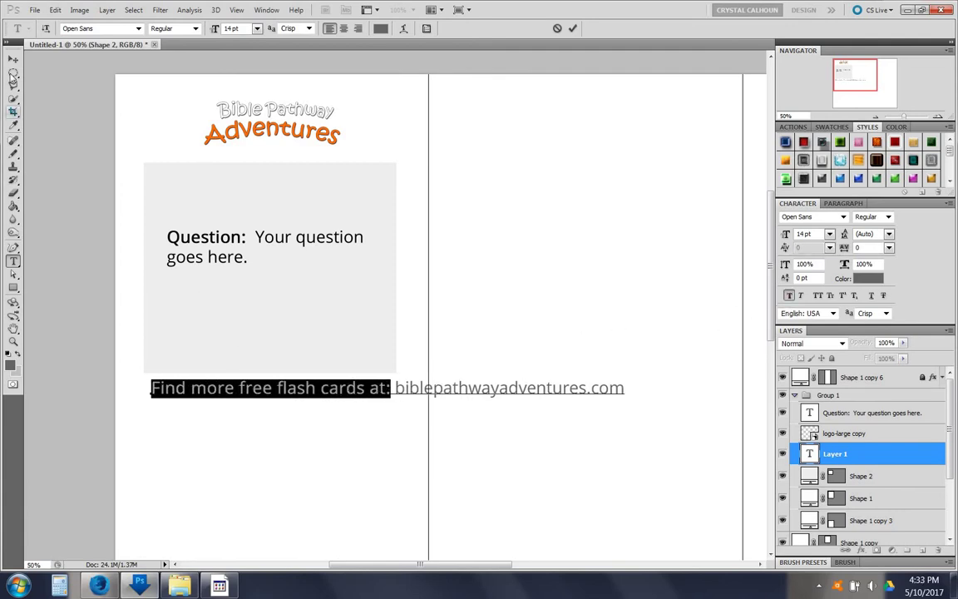
pyautogui.click(13, 59)
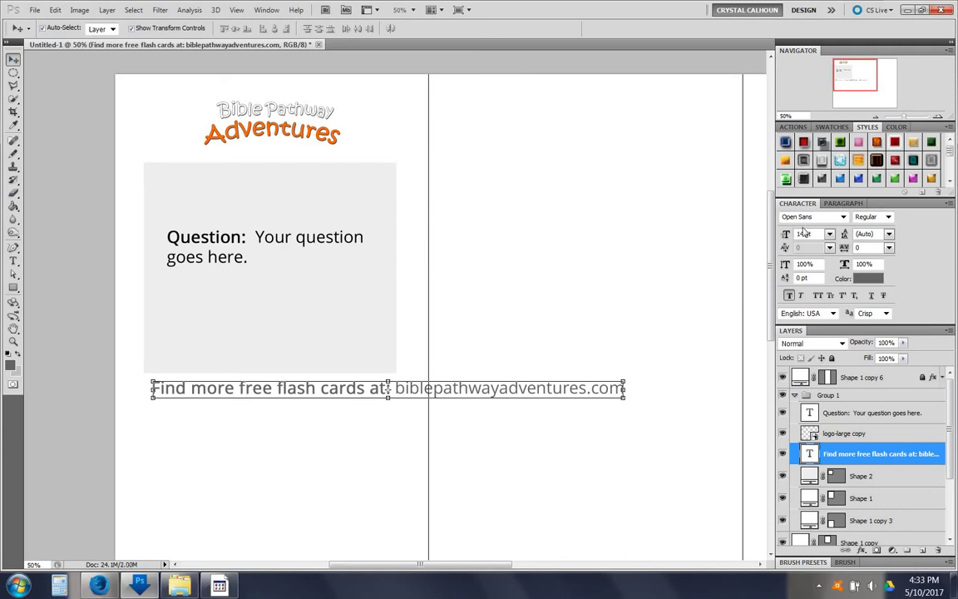
# Set the footer text to 8 pt with -50 letter spacing.
pyautogui.click(828, 235)
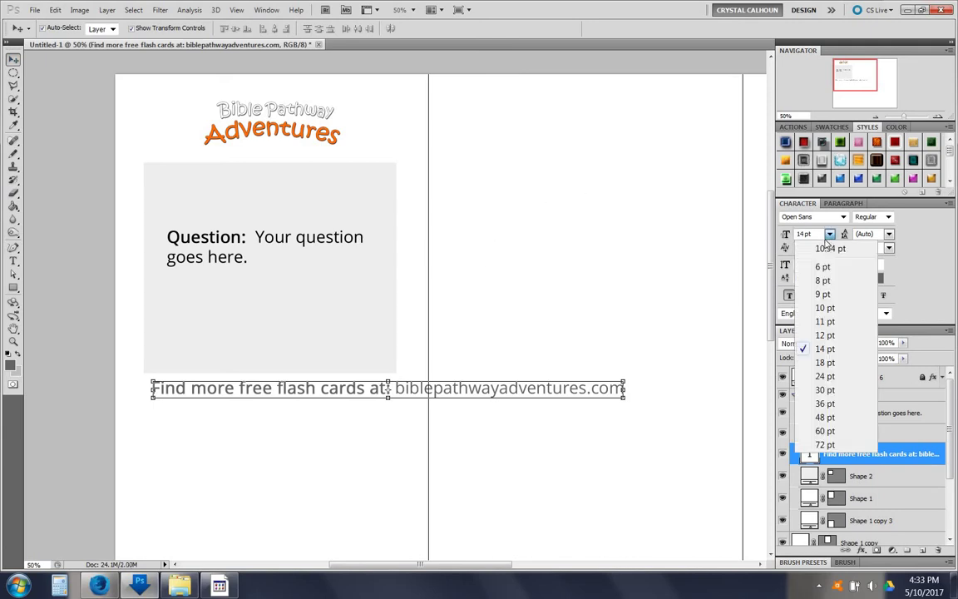
pyautogui.click(825, 295)
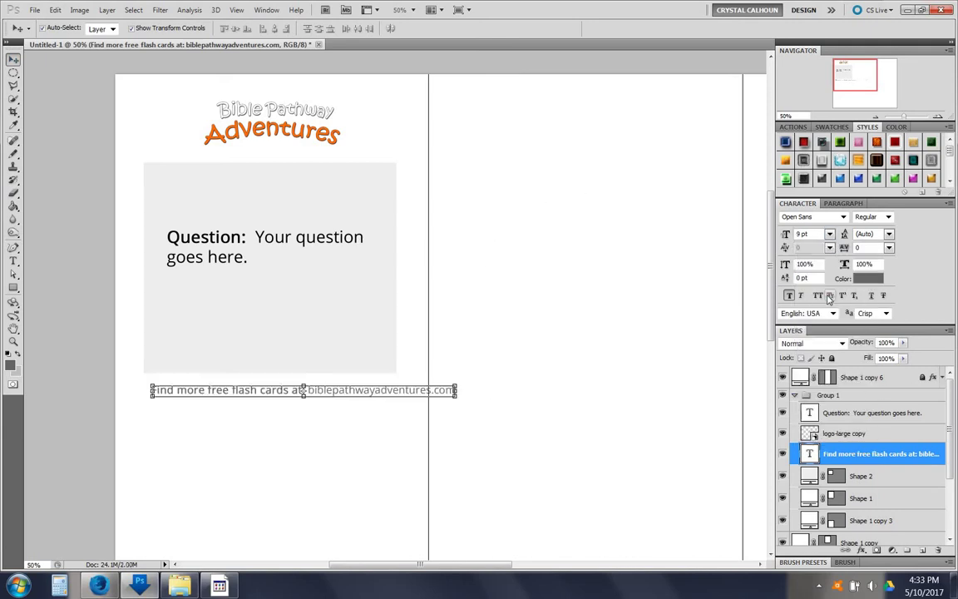
pyautogui.click(889, 247)
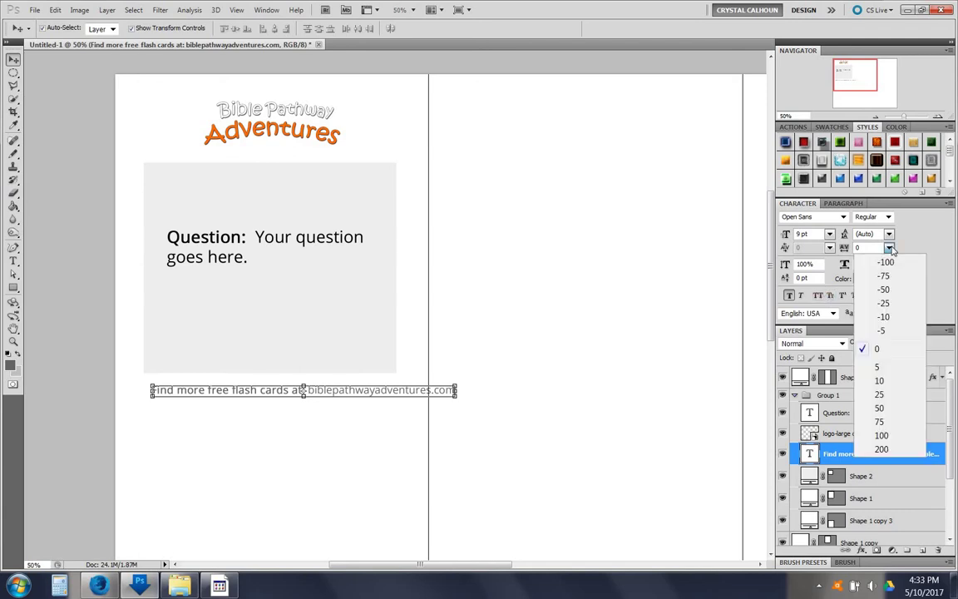
pyautogui.click(887, 290)
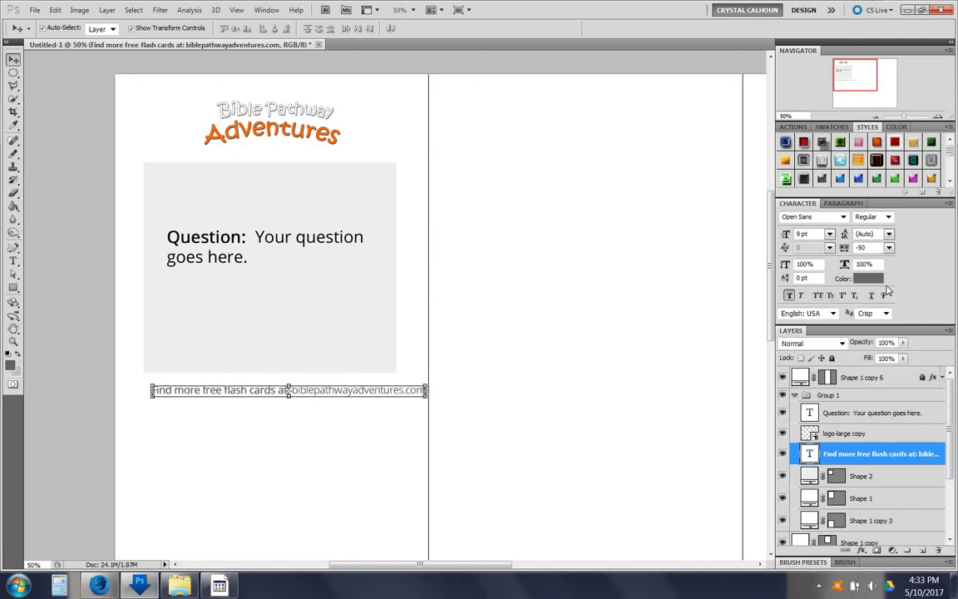
pyautogui.click(830, 234)
pyautogui.click(822, 281)
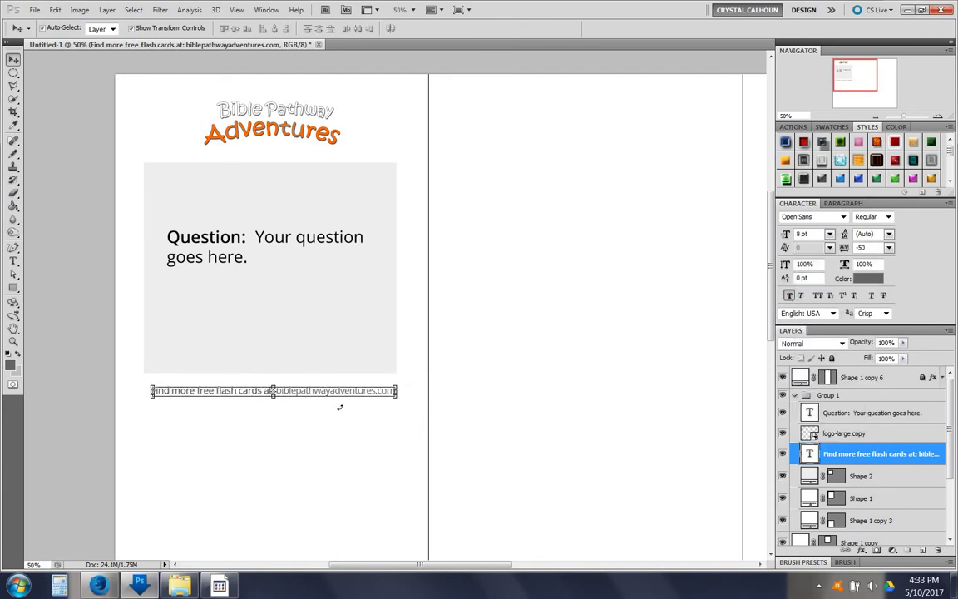
# Nudge the footer text down three steps, checking it against the grey box and card bounds.
pyautogui.click(865, 476)
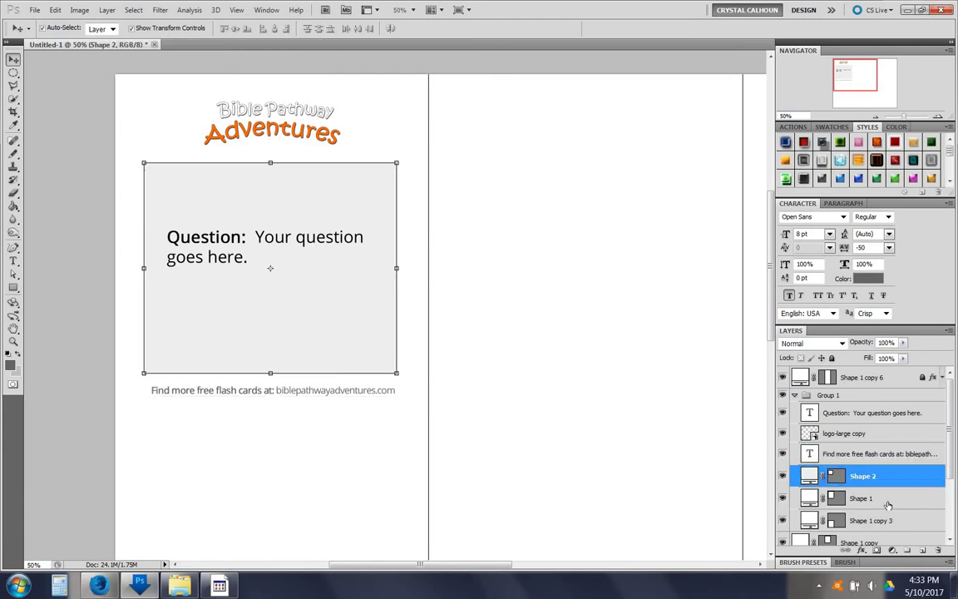
pyautogui.click(891, 499)
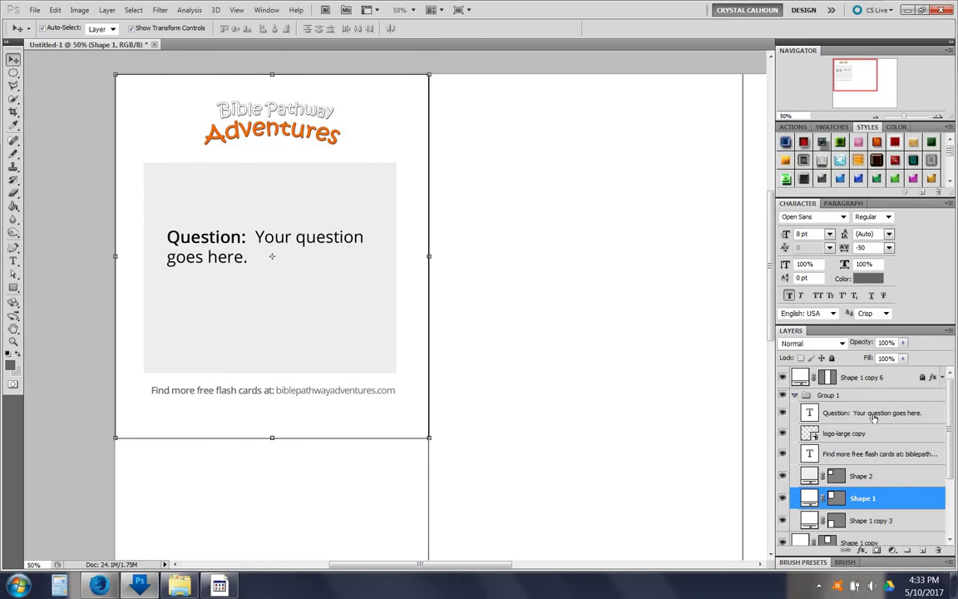
pyautogui.click(869, 454)
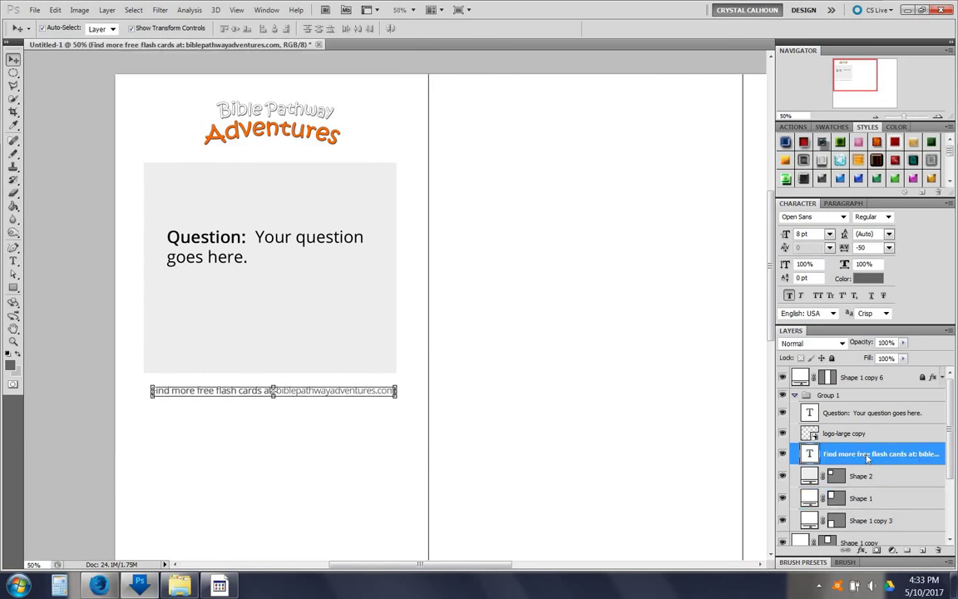
pyautogui.press('Down')
pyautogui.press('Down')
pyautogui.press('Down')
pyautogui.press('Down')
pyautogui.press('Down')
pyautogui.press('Down')
pyautogui.press('Down')
pyautogui.press('Down')
pyautogui.press('Down')
pyautogui.press('Down')
pyautogui.press('Down')
pyautogui.press('Down')
pyautogui.press('Down')
pyautogui.press('Down')
pyautogui.press('Down')
pyautogui.press('Down')
pyautogui.press('Down')
pyautogui.press('Down')
pyautogui.press('Down')
pyautogui.press('Down')
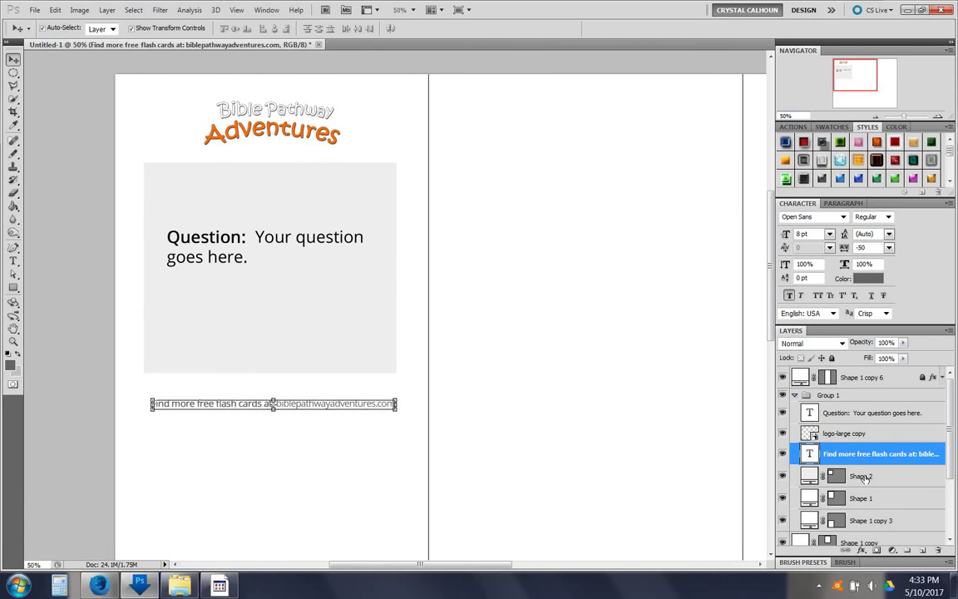
pyautogui.click(865, 478)
pyautogui.click(865, 500)
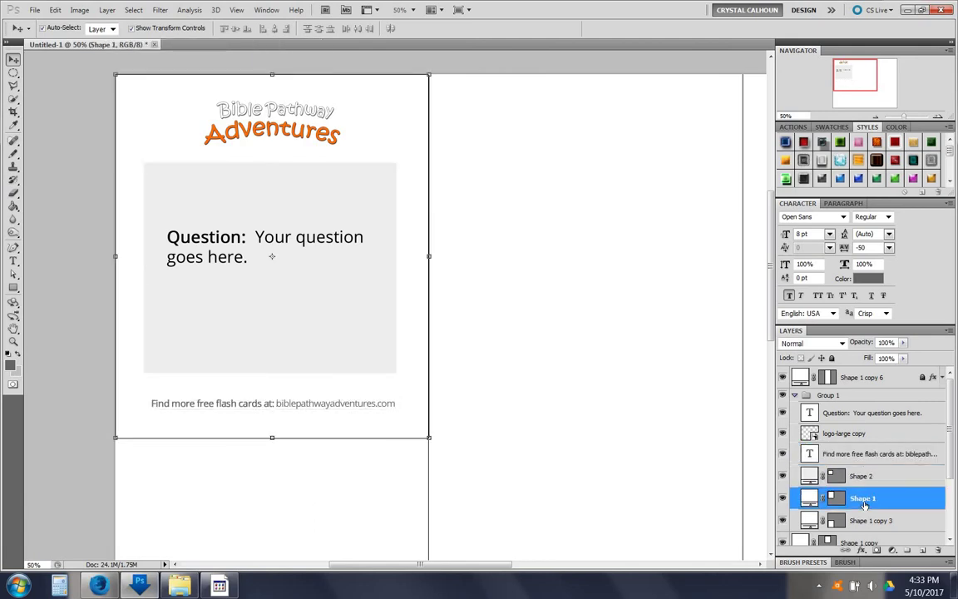
pyautogui.click(876, 456)
pyautogui.press('Down')
pyautogui.press('Down')
pyautogui.press('Down')
pyautogui.press('Down')
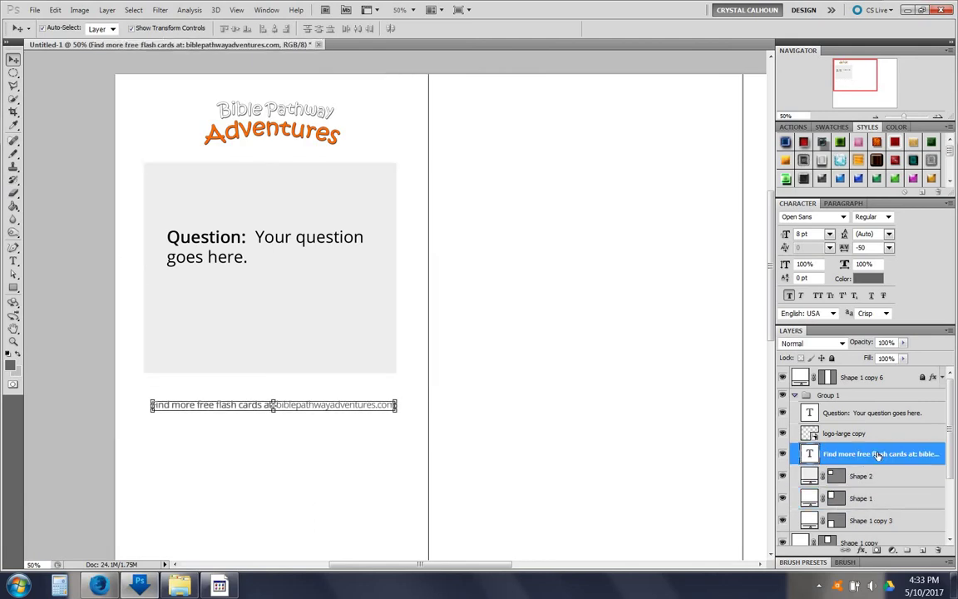
pyautogui.press('Down')
pyautogui.press('Down')
pyautogui.press('Down')
pyautogui.press('Down')
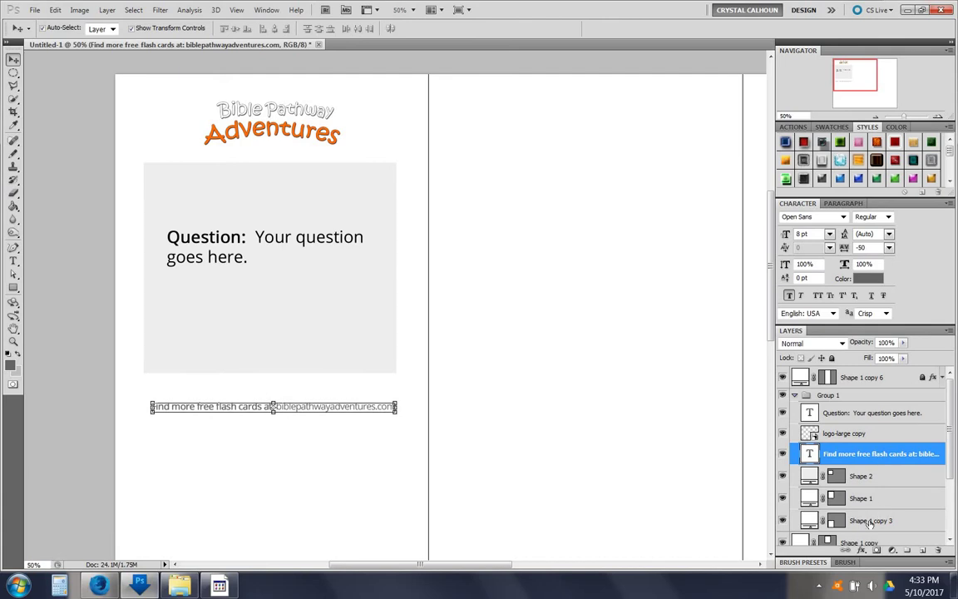
pyautogui.click(871, 522)
pyautogui.click(874, 477)
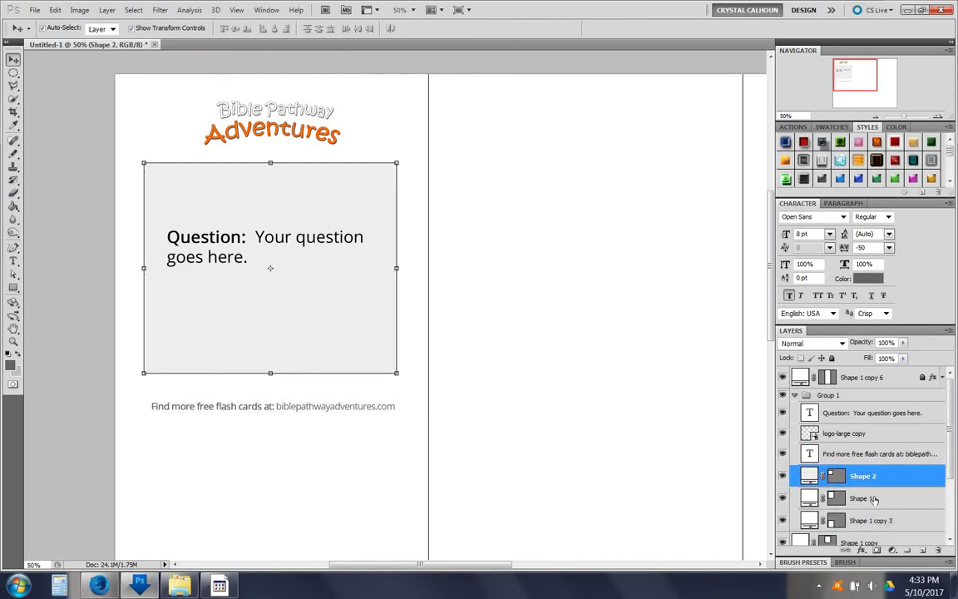
pyautogui.click(873, 498)
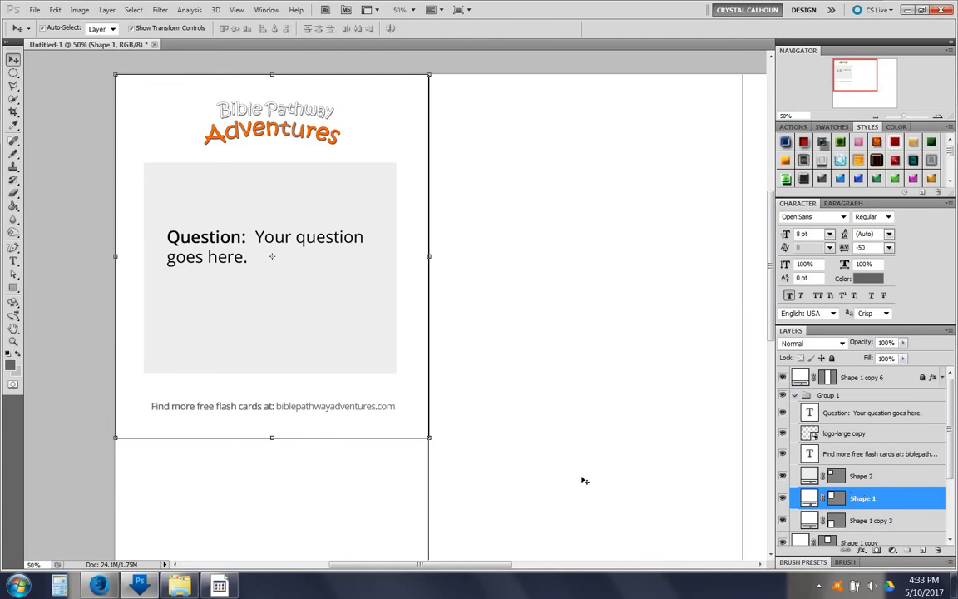
# Centre the card background, grey box, footer, logo and question text horizontally together.
pyautogui.doubleClick(865, 498)
pyautogui.press('Return')
pyautogui.keyDown('shift'); pyautogui.click(874, 477); pyautogui.keyUp('shift')
pyautogui.keyDown('shift'); pyautogui.click(869, 454); pyautogui.keyUp('shift')
pyautogui.keyDown('shift'); pyautogui.click(866, 433); pyautogui.keyUp('shift')
pyautogui.keyDown('shift'); pyautogui.click(865, 413); pyautogui.keyUp('shift')
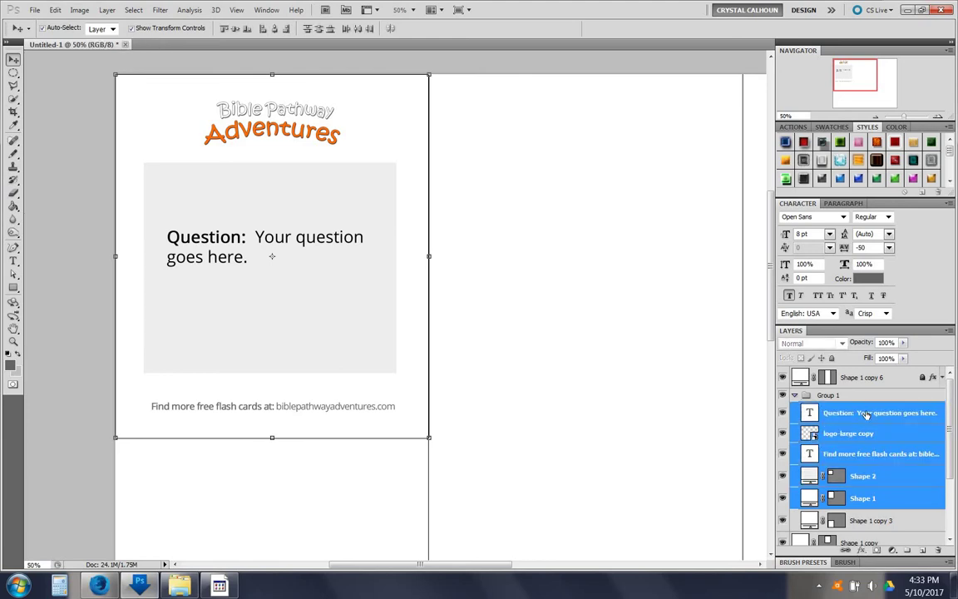
pyautogui.click(278, 29)
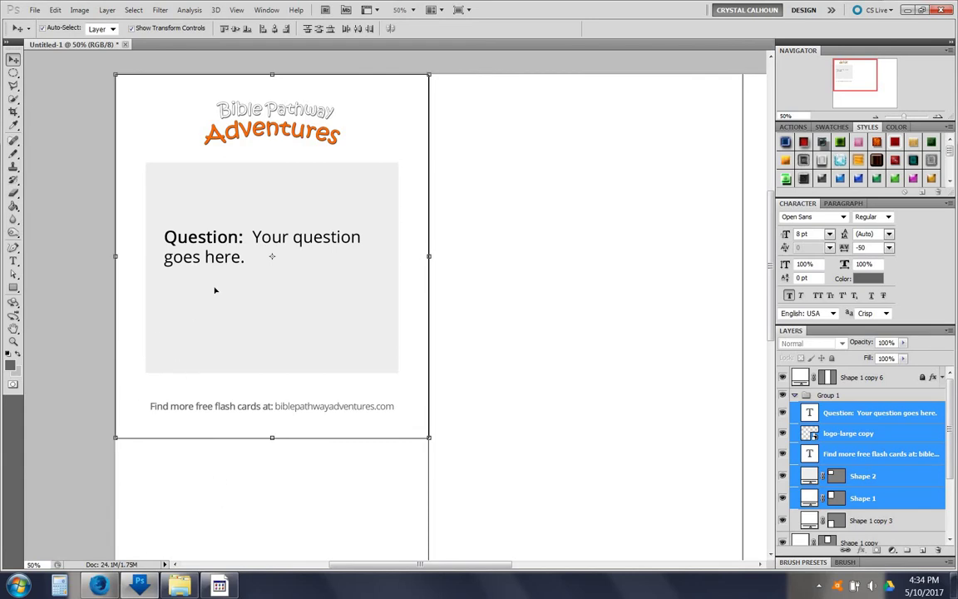
# Rename the first card's Group 1 layer group to Flash Q.
pyautogui.scroll(-2, 215, 289)
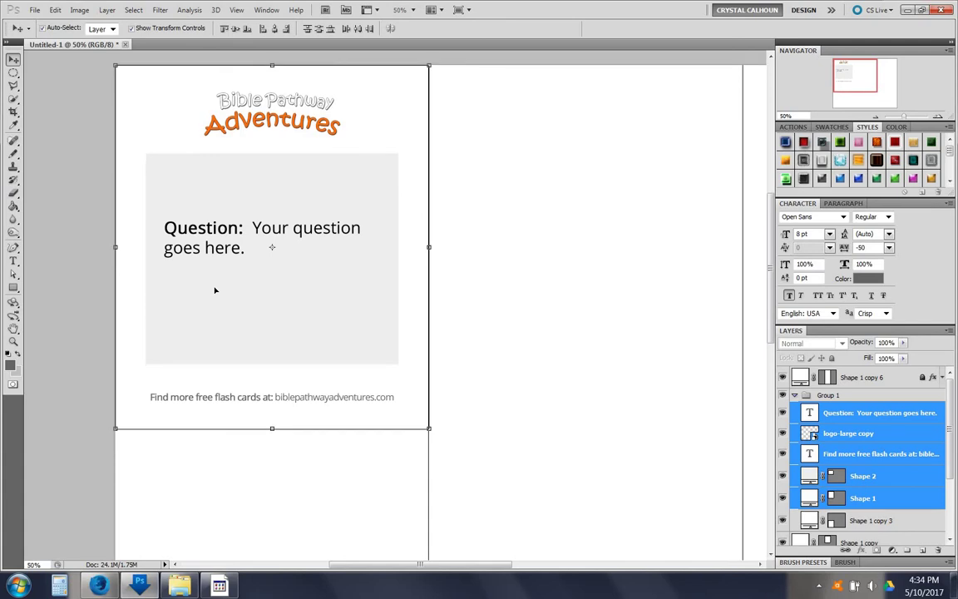
pyautogui.click(828, 396)
pyautogui.doubleClick(829, 396)
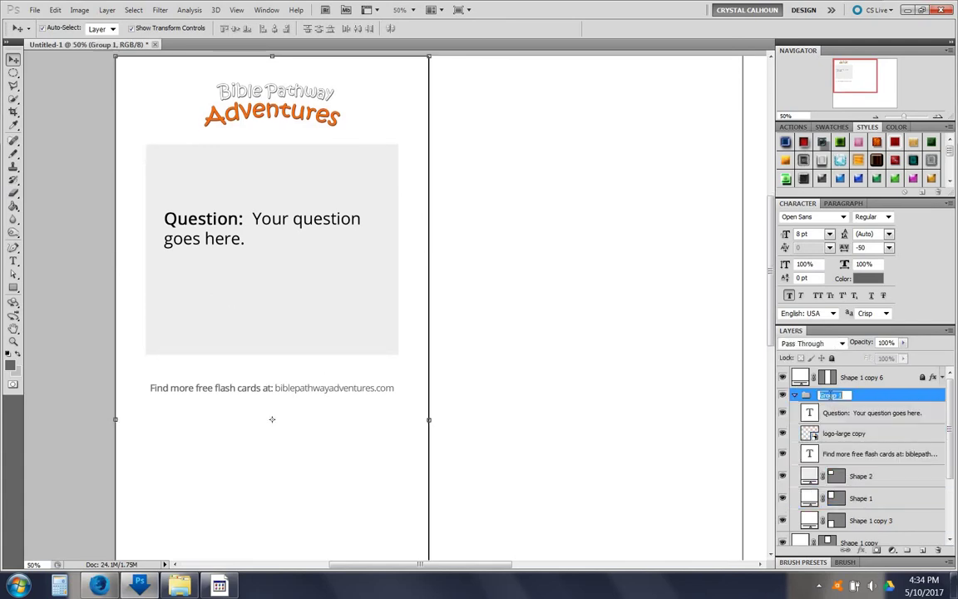
pyautogui.write('Flash Q')
pyautogui.press('Return')
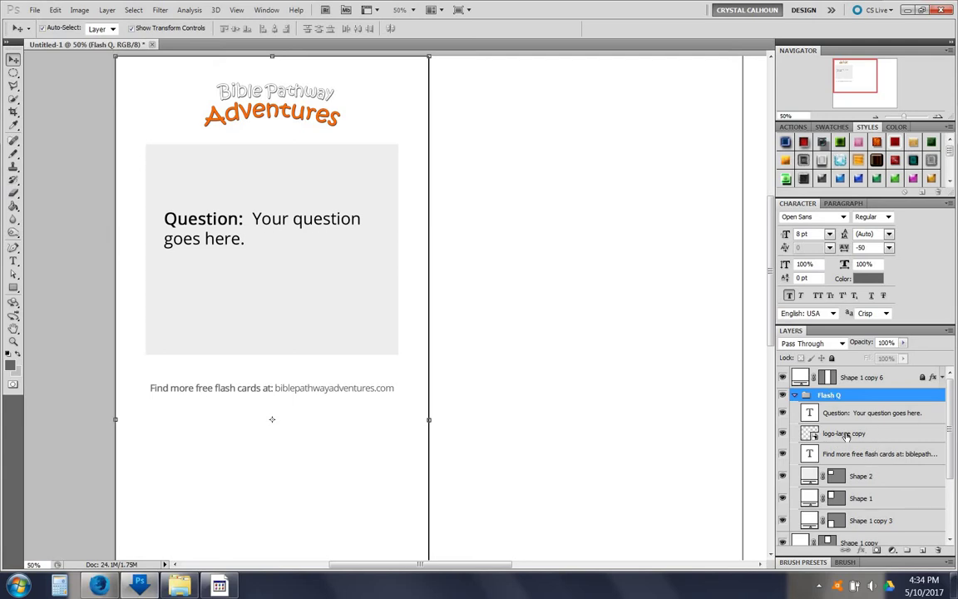
# Create a new layer group named Flash 1 A.
pyautogui.click(908, 550)
pyautogui.doubleClick(831, 396)
pyautogui.write('Flash 1A')
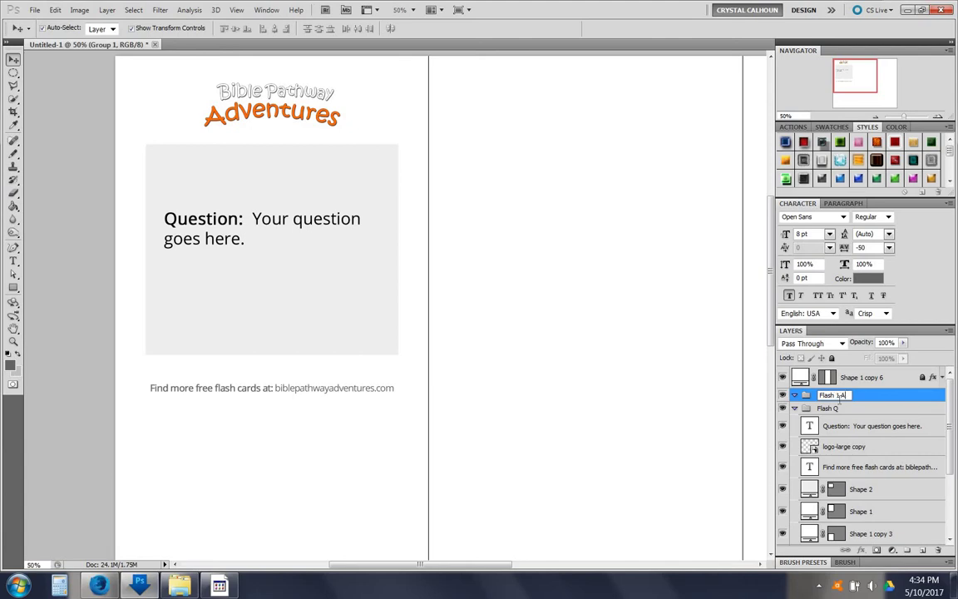
pyautogui.click(830, 409)
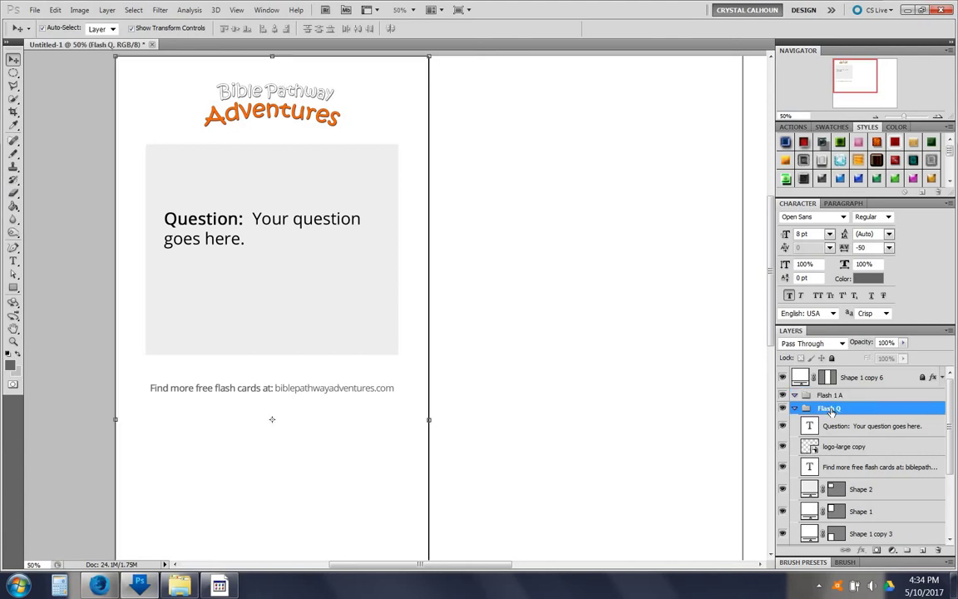
# Correct the question group's name to Flash 1 Q.
pyautogui.doubleClick(830, 408)
pyautogui.write('FlashQ 1')
pyautogui.press('Return')
# Drag Shape 1 copy 3 into the Flash 1 A group and collapse Flash 1 Q above it.
pyautogui.click(882, 536)
pyautogui.moveTo(882, 535); pyautogui.dragTo(828, 397)
pyautogui.click(794, 431)
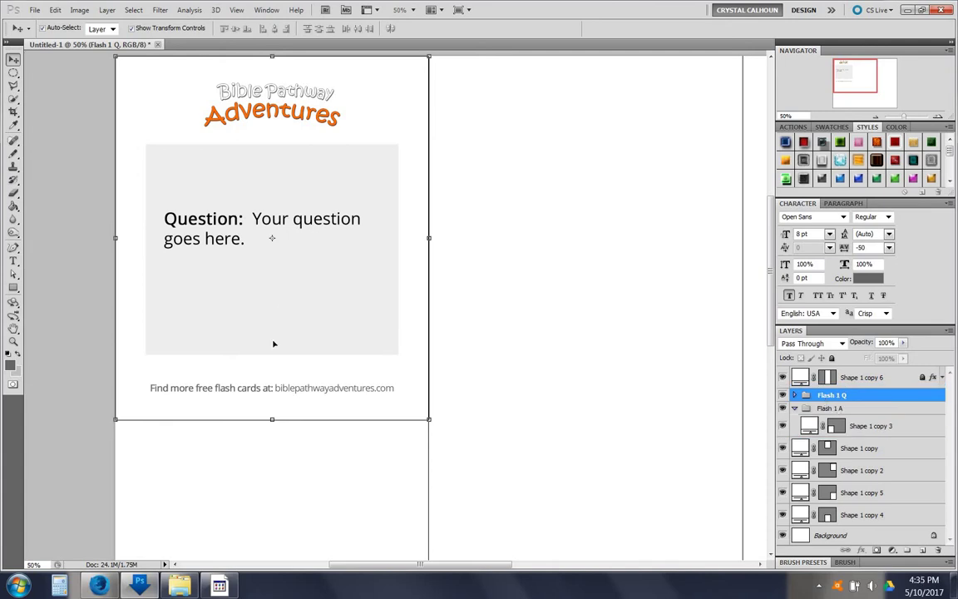
pyautogui.click(826, 413)
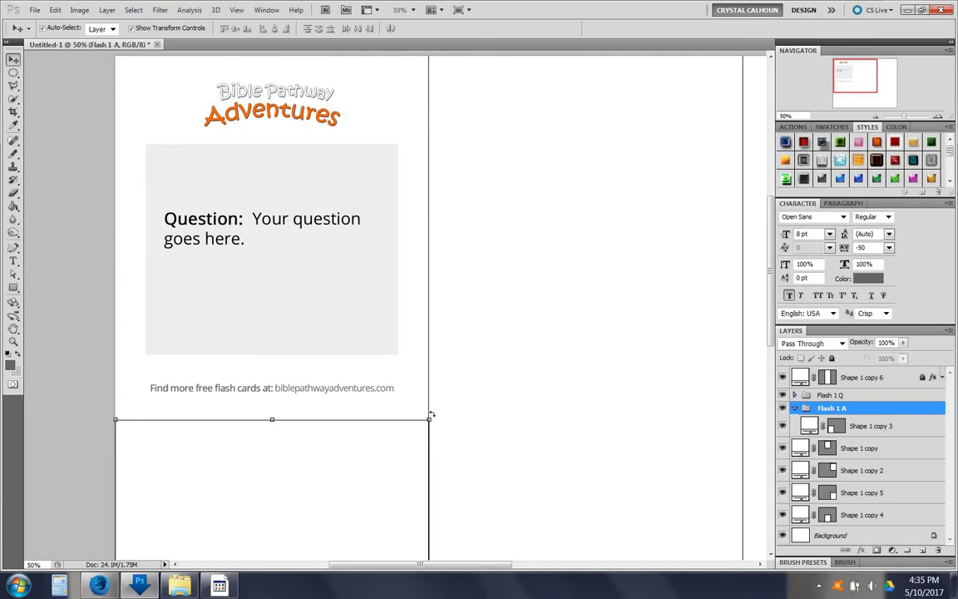
pyautogui.scroll(-4, 431, 414)
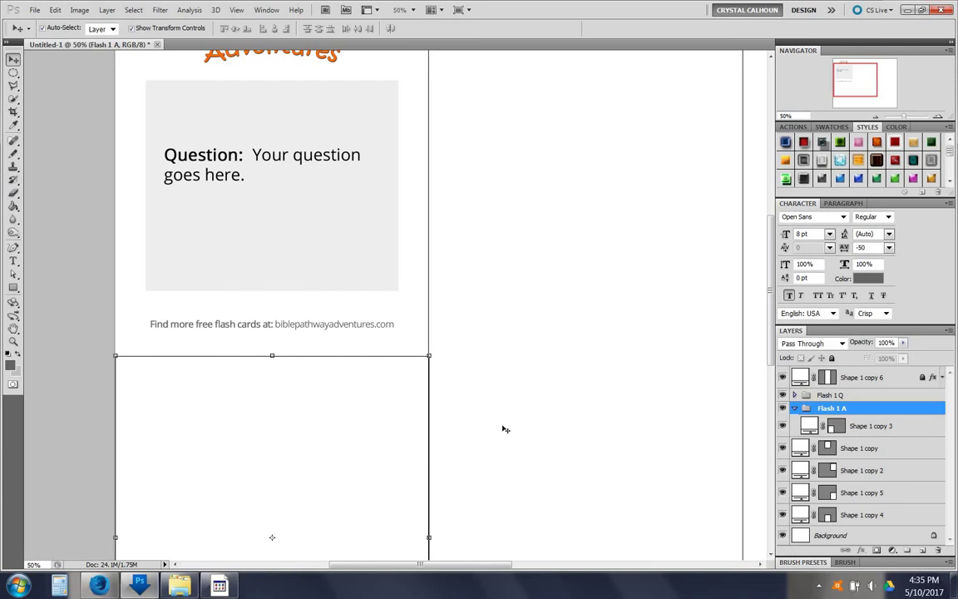
pyautogui.scroll(-1, 505, 428)
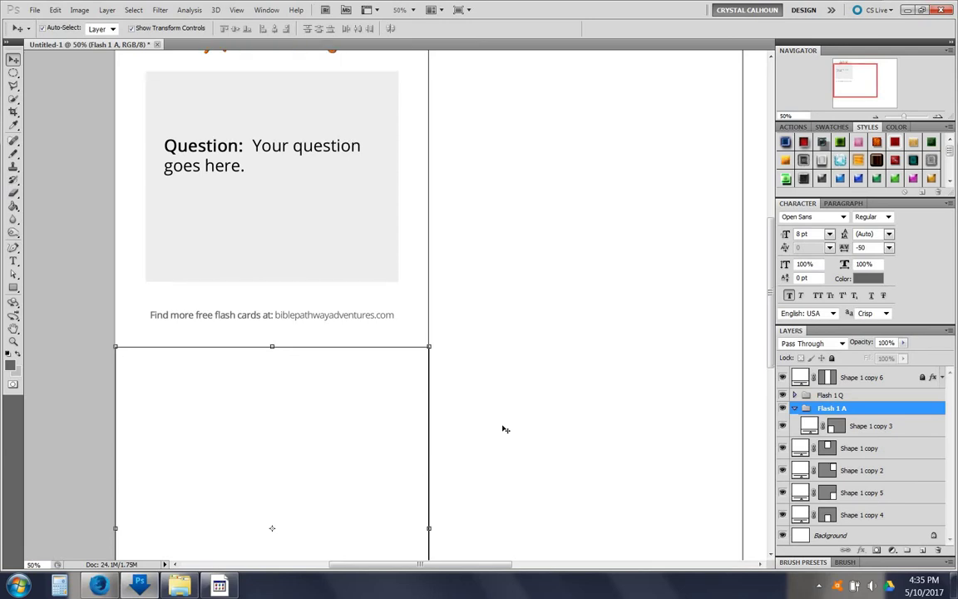
pyautogui.scroll(-6, 505, 429)
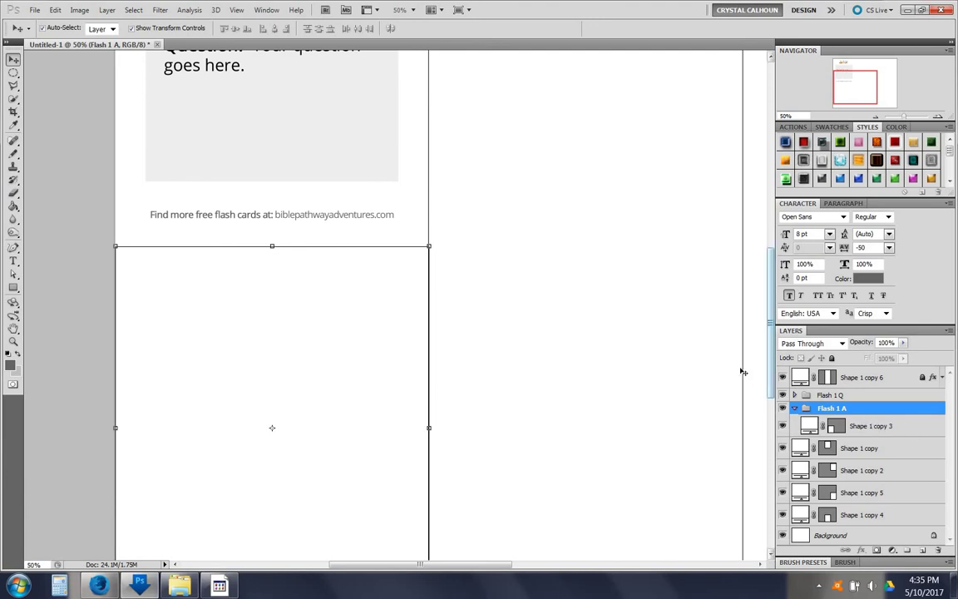
# Expand Flash 1 Q and move the Question text layer below the footer text.
pyautogui.scroll(10, 534, 260)
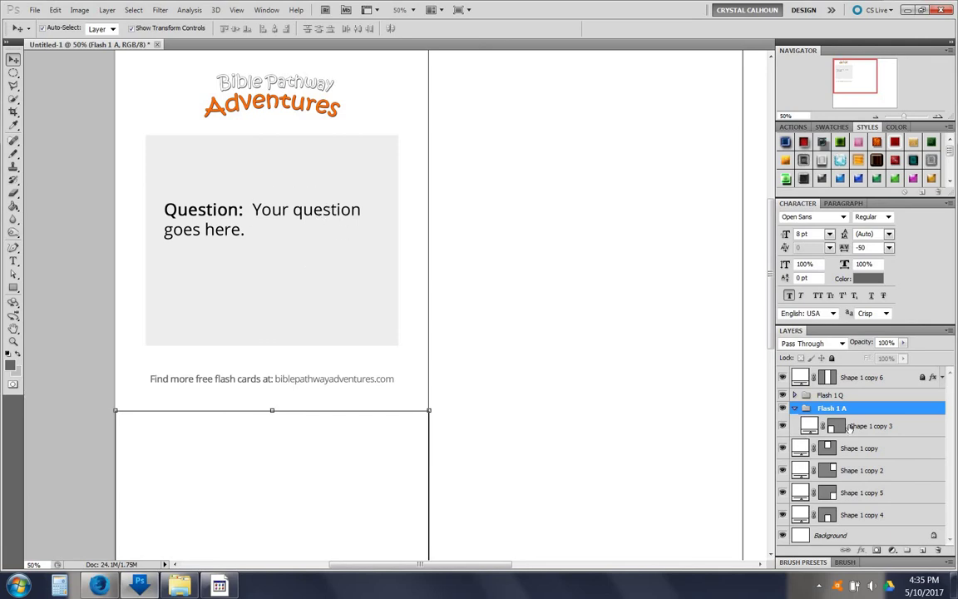
pyautogui.click(826, 398)
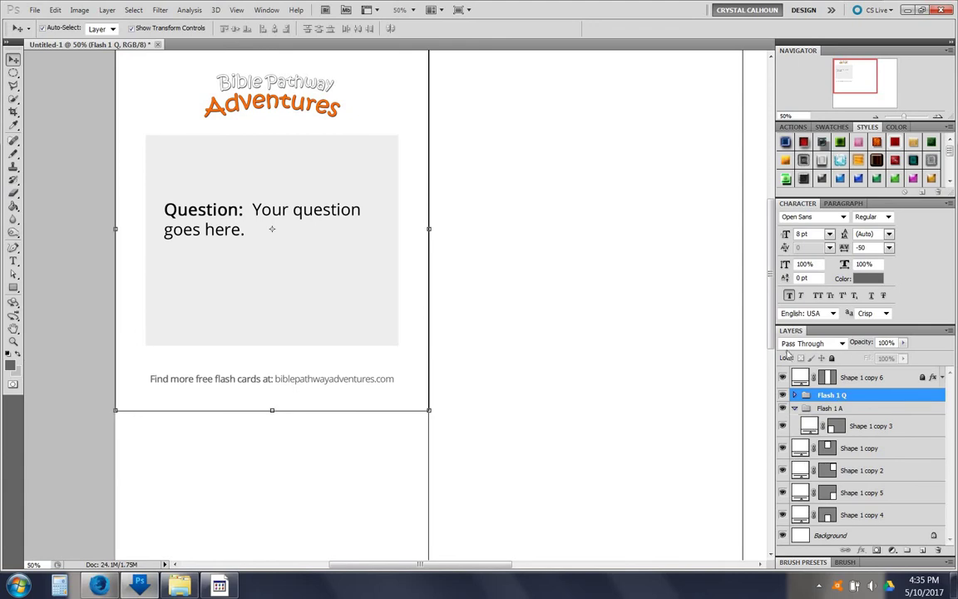
pyautogui.click(795, 395)
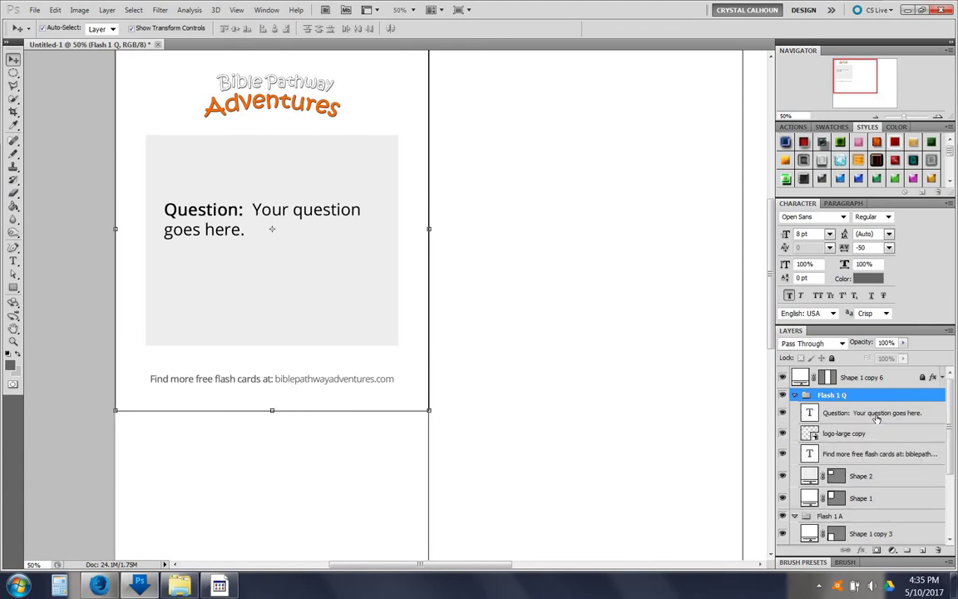
pyautogui.click(874, 413)
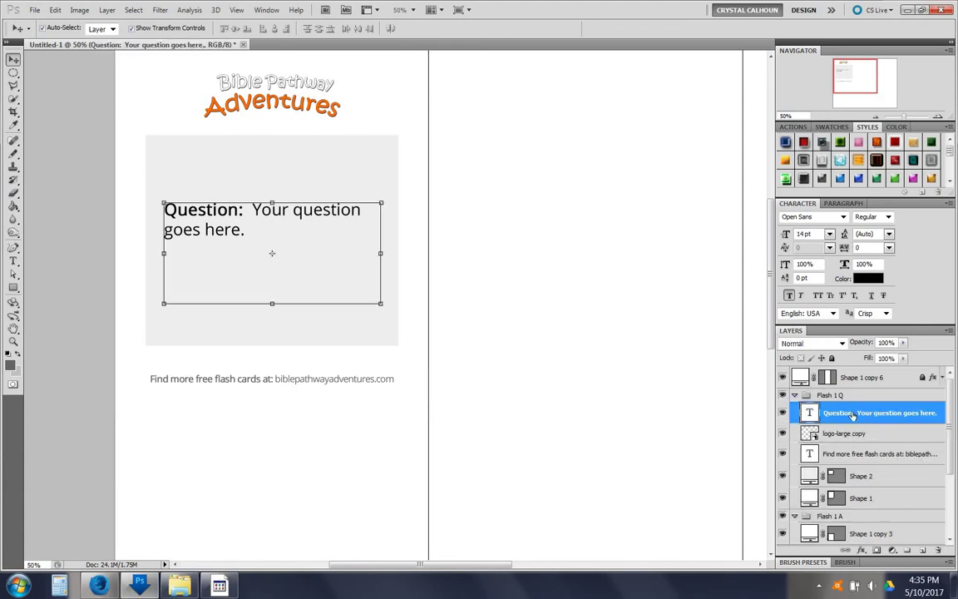
pyautogui.moveTo(851, 415); pyautogui.dragTo(850, 464)
# Put the Question text and gray Shape 2 box into a new Group 1, then duplicate it as Group 1 copy.
pyautogui.click(851, 475)
pyautogui.click(795, 457)
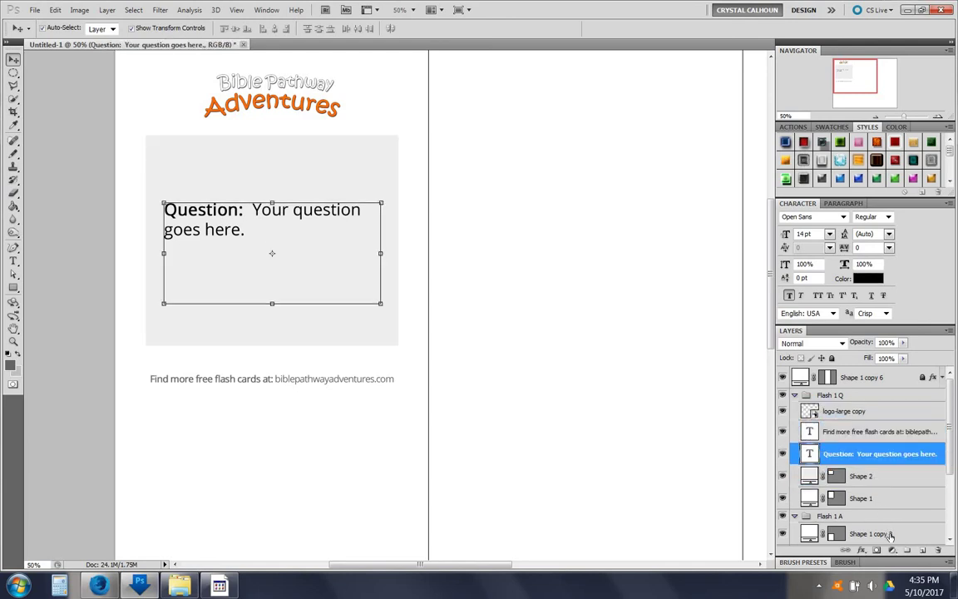
pyautogui.click(907, 550)
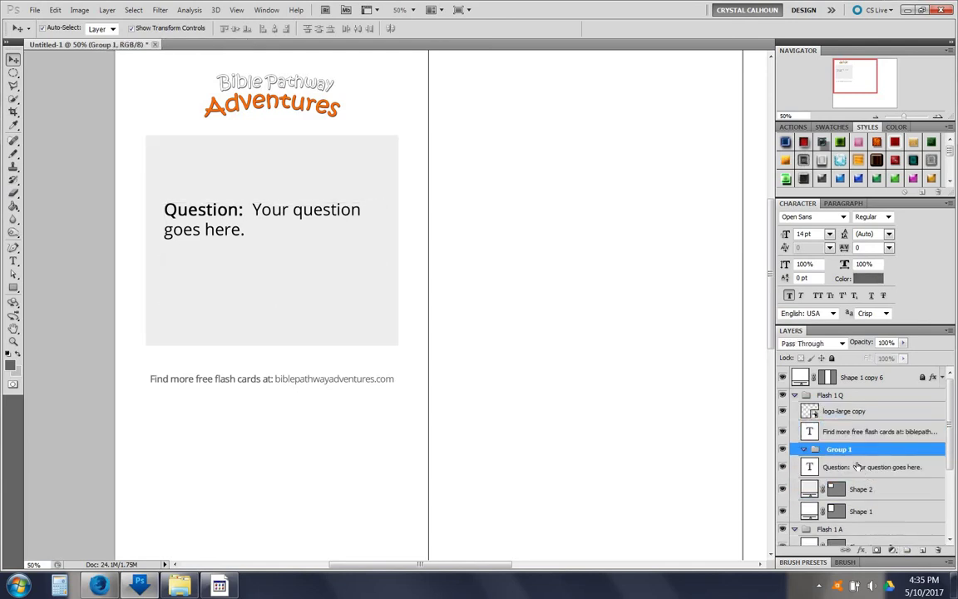
pyautogui.click(865, 467)
pyautogui.keyDown('shift'); pyautogui.click(865, 490); pyautogui.keyUp('shift')
pyautogui.moveTo(839, 458); pyautogui.dragTo(833, 450)
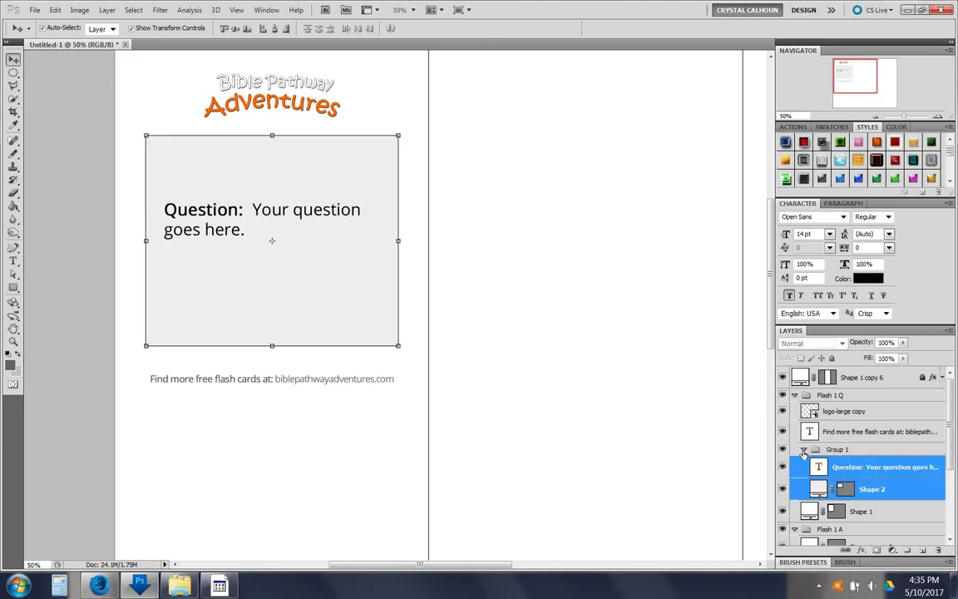
pyautogui.click(803, 449)
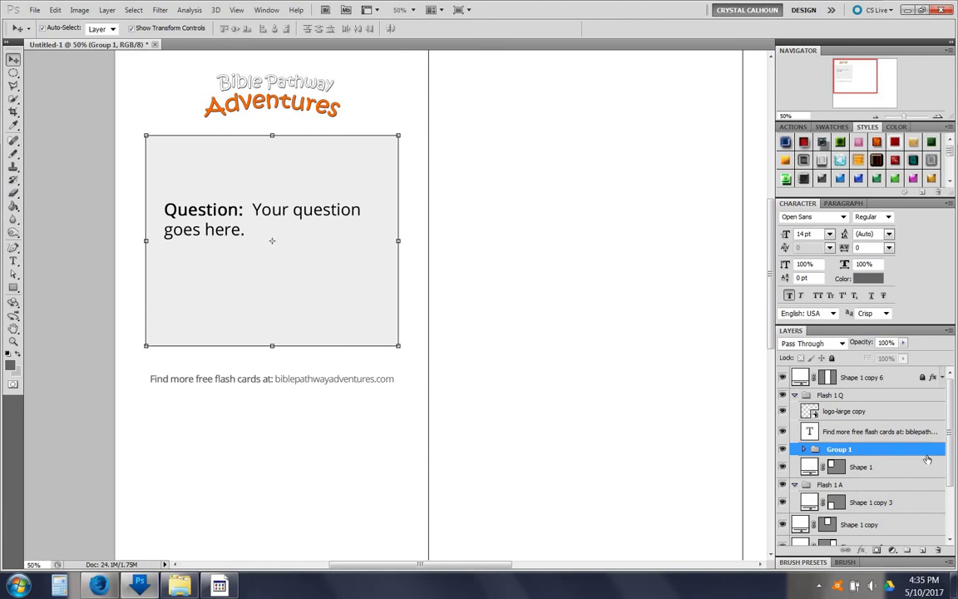
pyautogui.moveTo(919, 455); pyautogui.dragTo(922, 551)
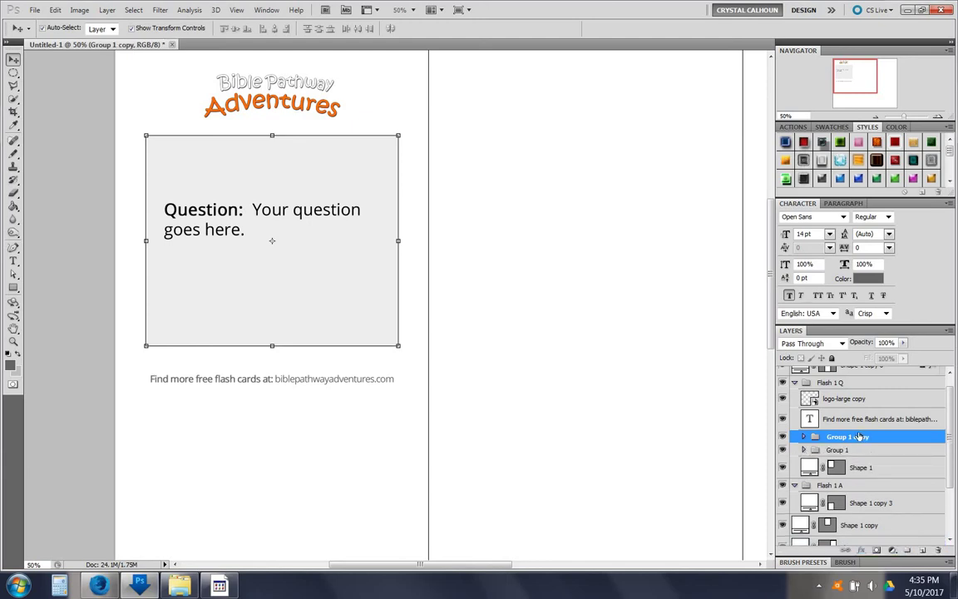
# File Group 1 copy inside the Flash 1 A group.
pyautogui.scroll(1, 853, 441)
pyautogui.scroll(-1, 852, 441)
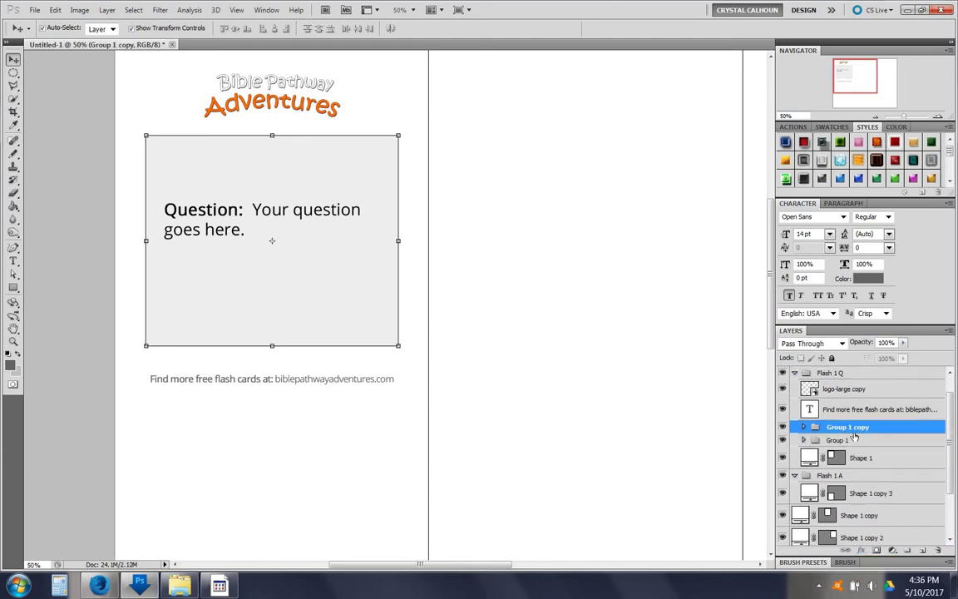
pyautogui.moveTo(849, 427); pyautogui.dragTo(842, 488)
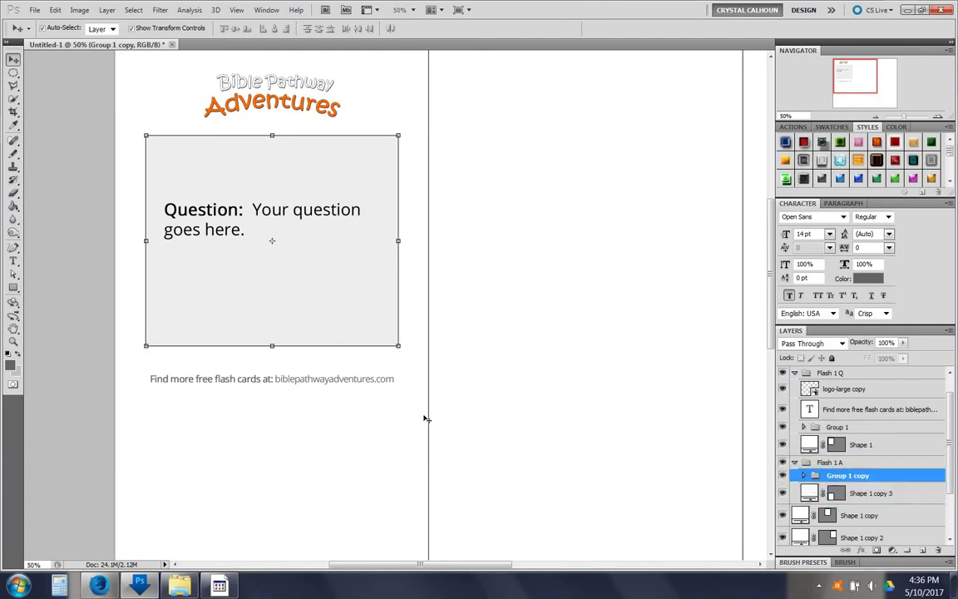
# Transform-move the copied card down onto the lower card, below the footer line.
pyautogui.scroll(-3, 409, 388)
pyautogui.scroll(-2, 409, 388)
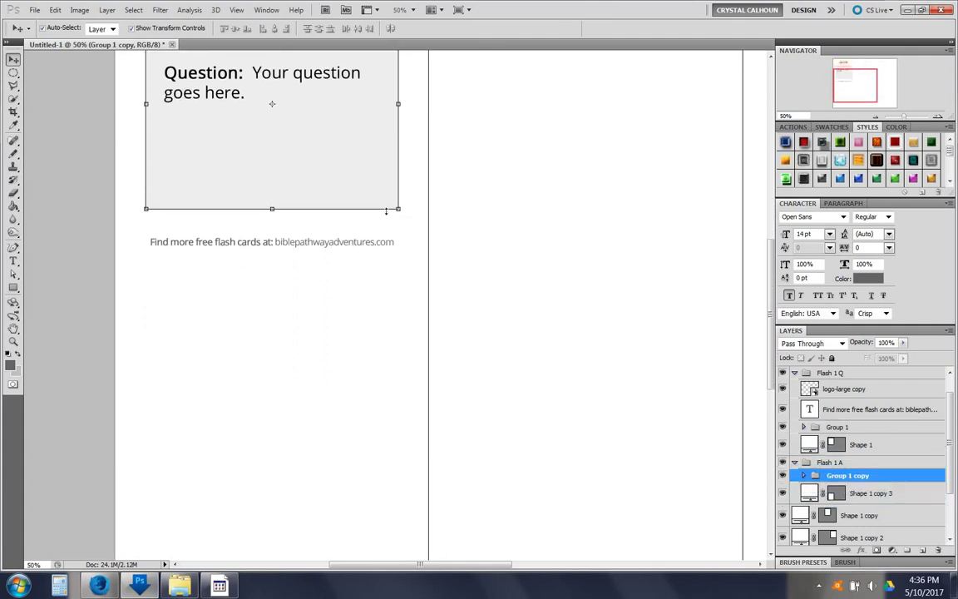
pyautogui.hotkey('ctrl', 'alt', 't')
pyautogui.moveTo(378, 178); pyautogui.dragTo(376, 519)
pyautogui.scroll(-4, 372, 421)
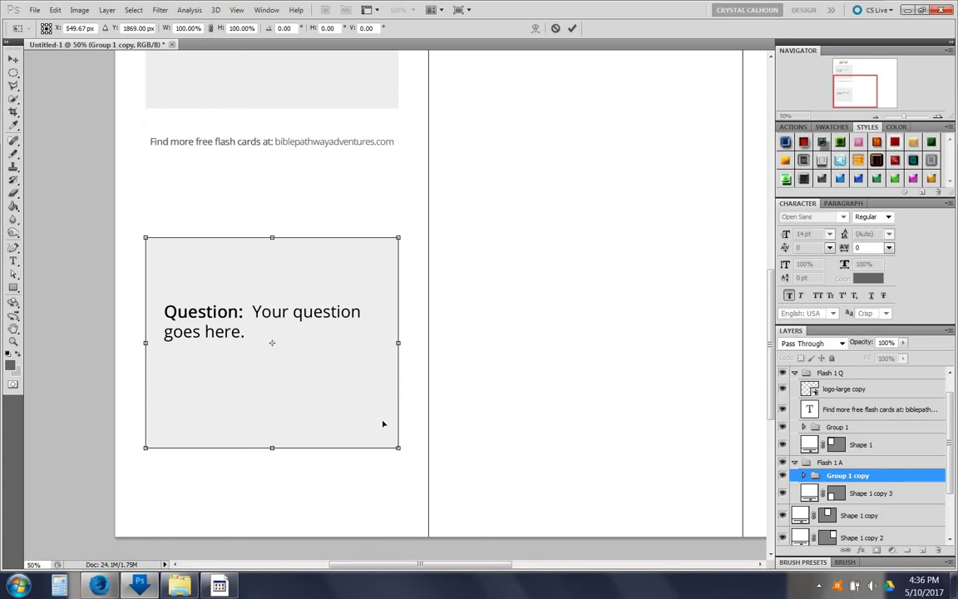
pyautogui.moveTo(373, 423)
pyautogui.mouseDown()
pyautogui.moveTo(372, 436)
pyautogui.moveTo(365, 424)
pyautogui.mouseUp()
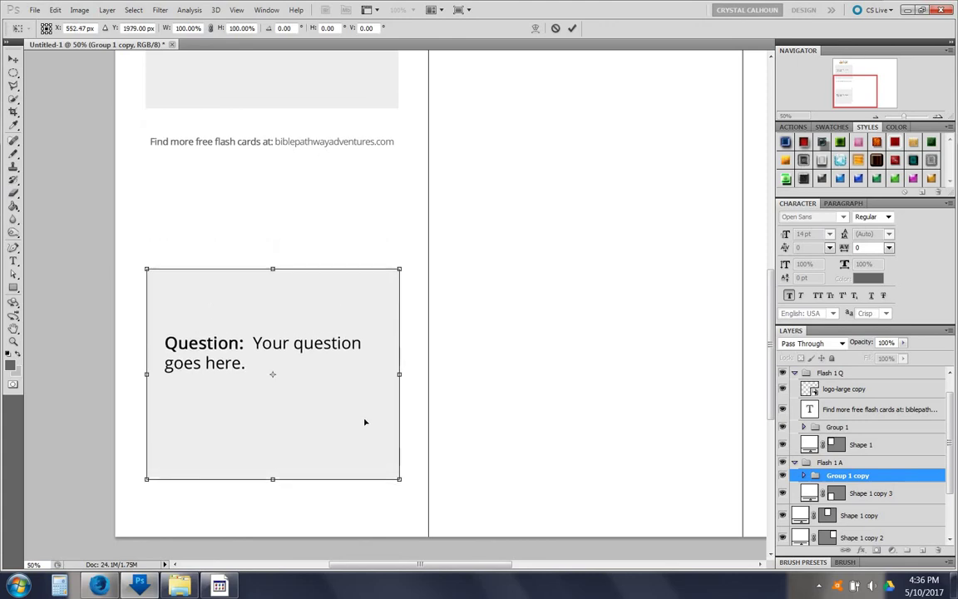
pyautogui.press('Return')
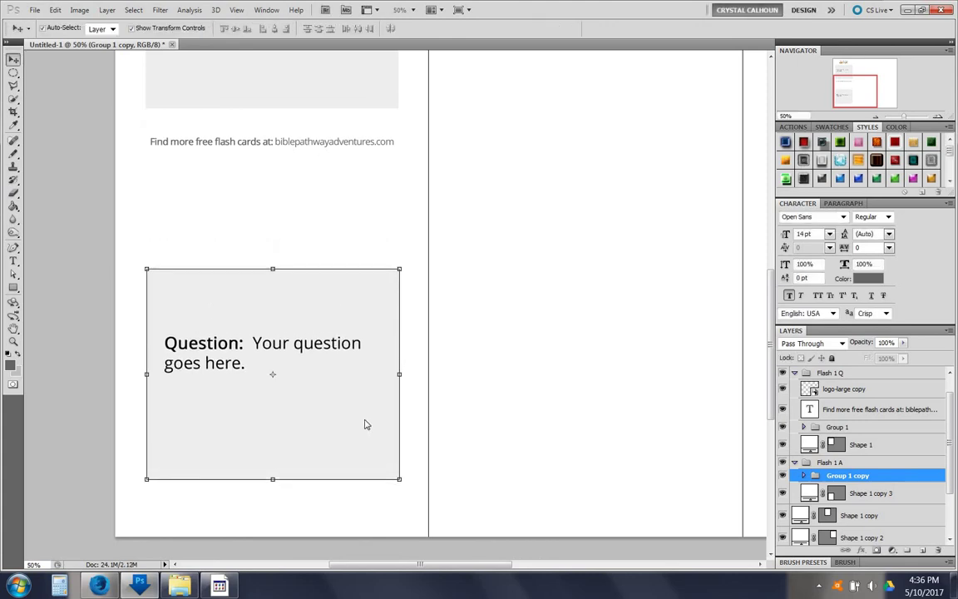
# Rotate the canvas 180° via Image Rotation, then undo it.
pyautogui.click(80, 11)
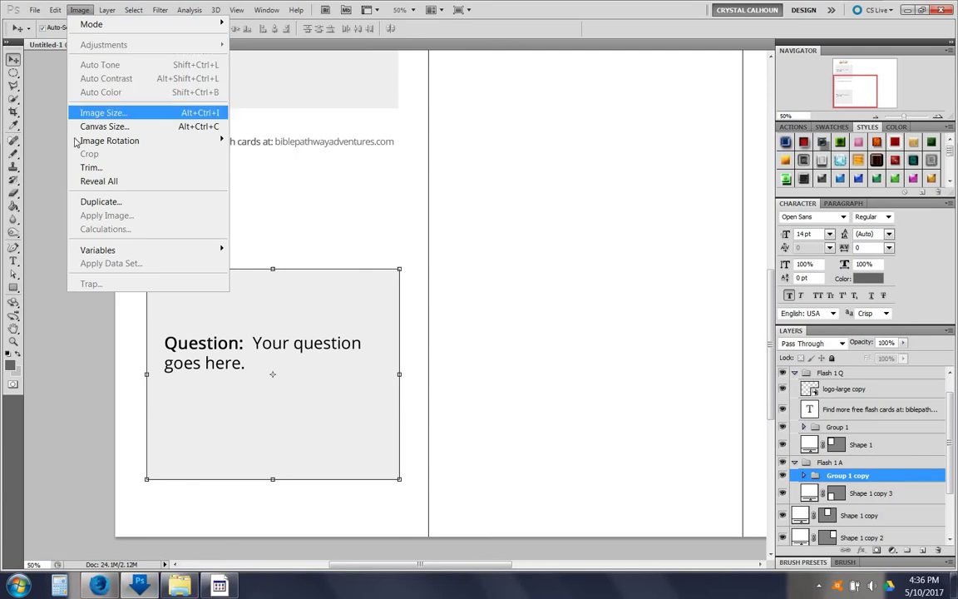
pyautogui.moveTo(77, 141)
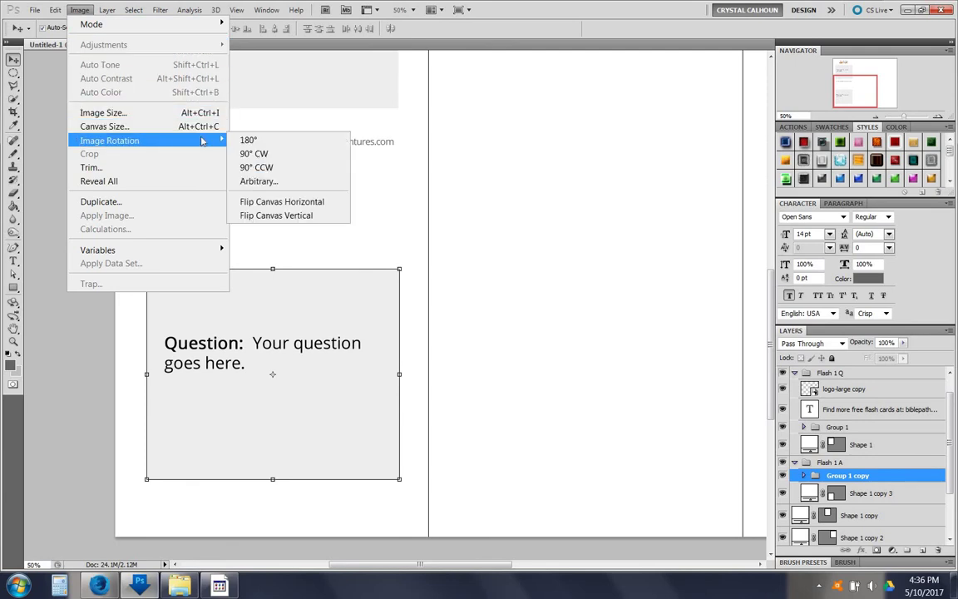
pyautogui.click(250, 140)
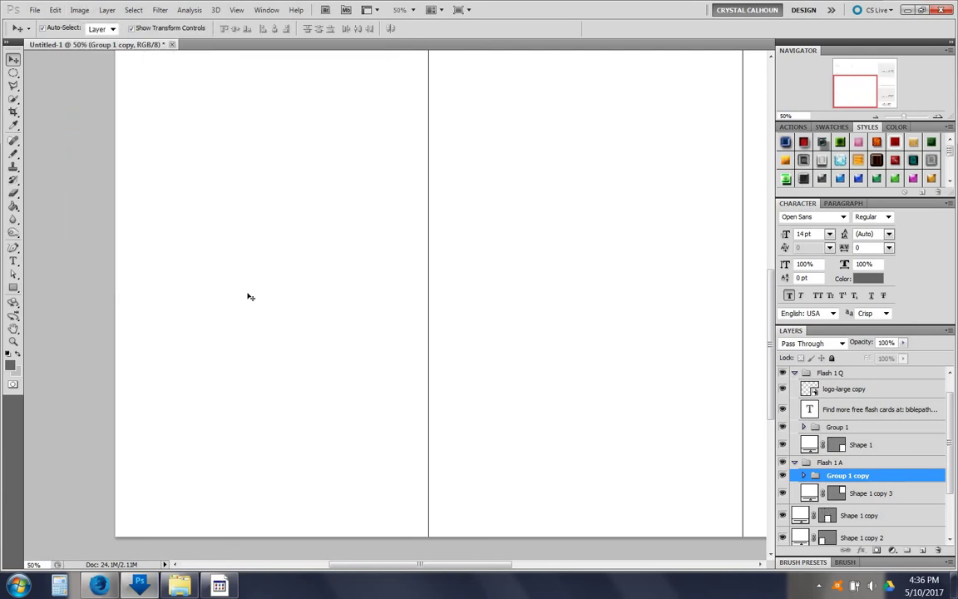
pyautogui.scroll(1, 250, 297)
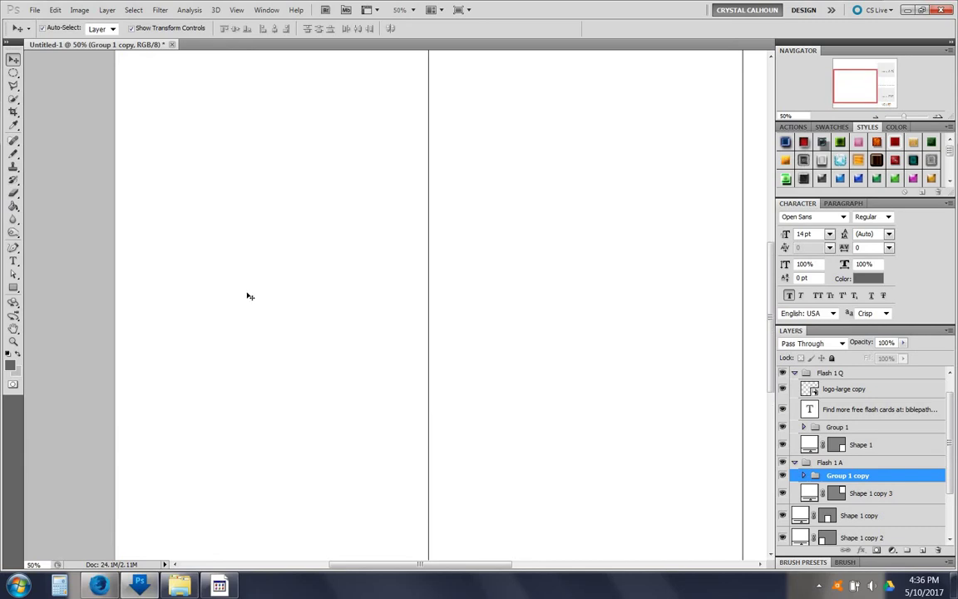
pyautogui.hotkey('ctrl', 'z')
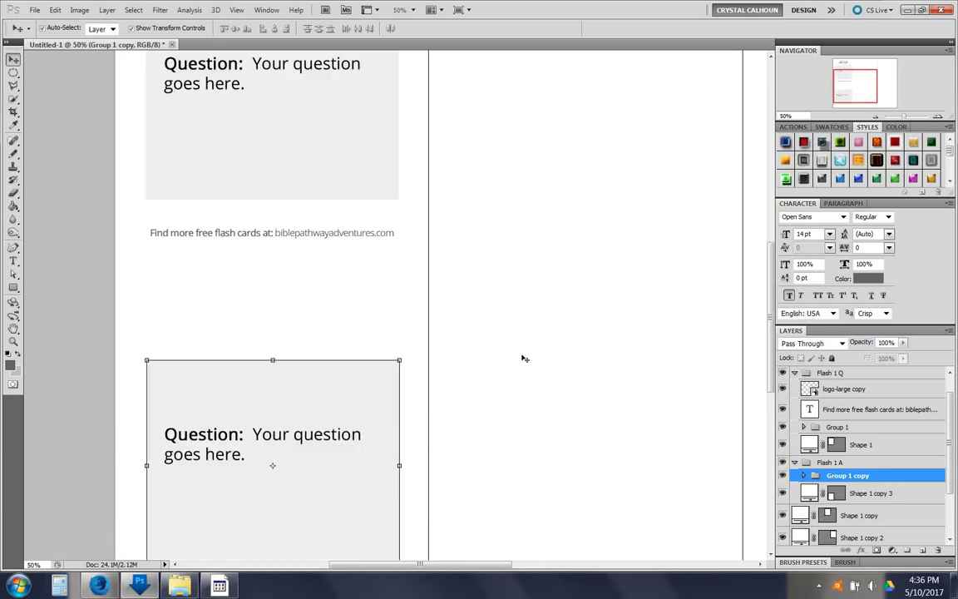
# Flip Group 1 copy vertically with Edit > Transform > Flip Vertical.
pyautogui.click(84, 11)
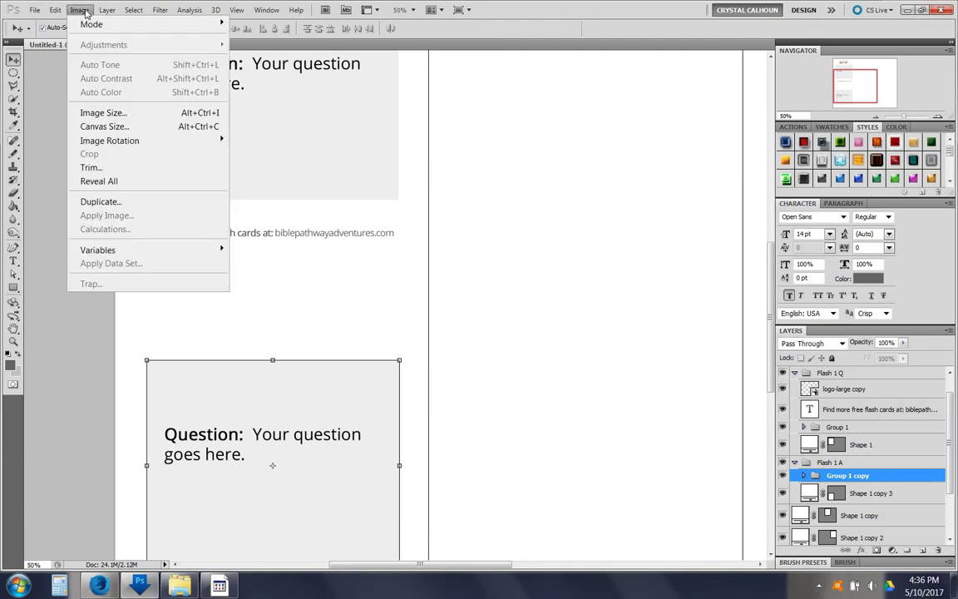
pyautogui.moveTo(56, 10)
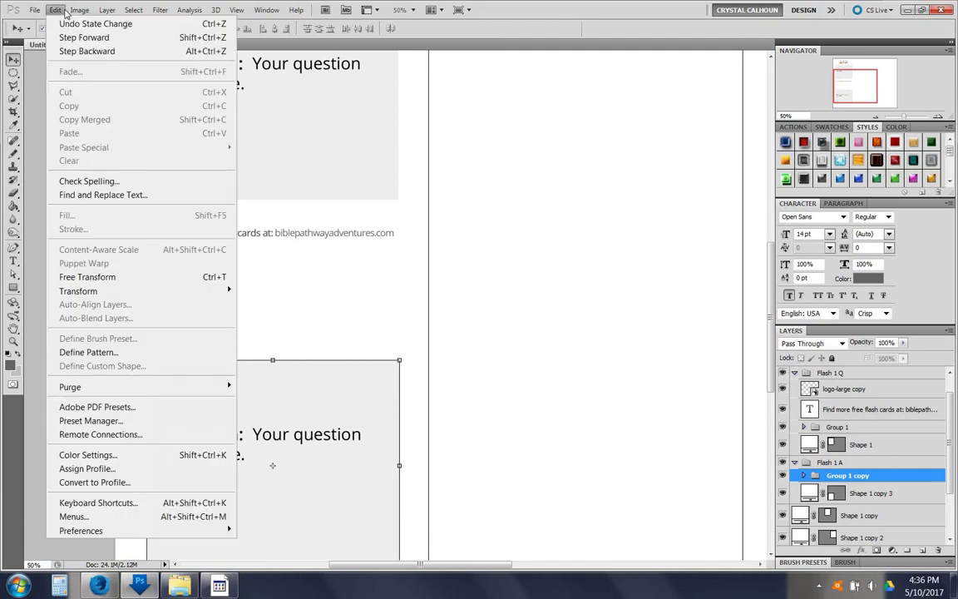
pyautogui.moveTo(81, 296)
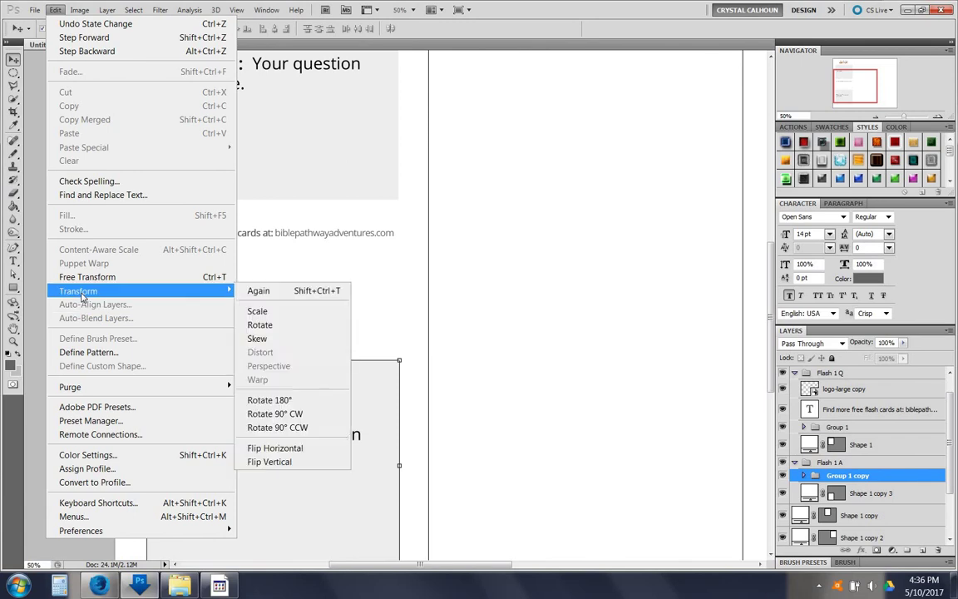
pyautogui.click(270, 461)
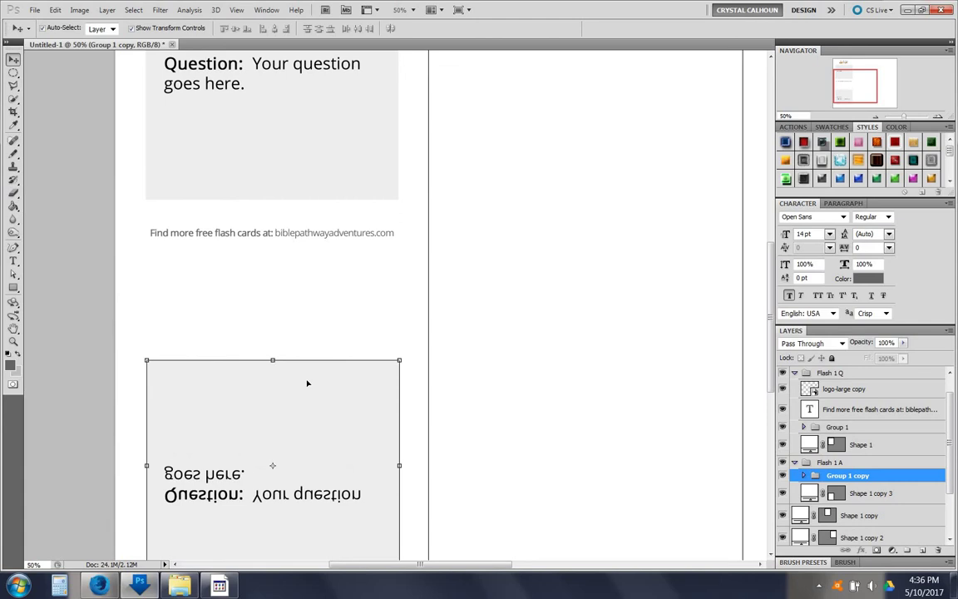
pyautogui.scroll(-2, 308, 385)
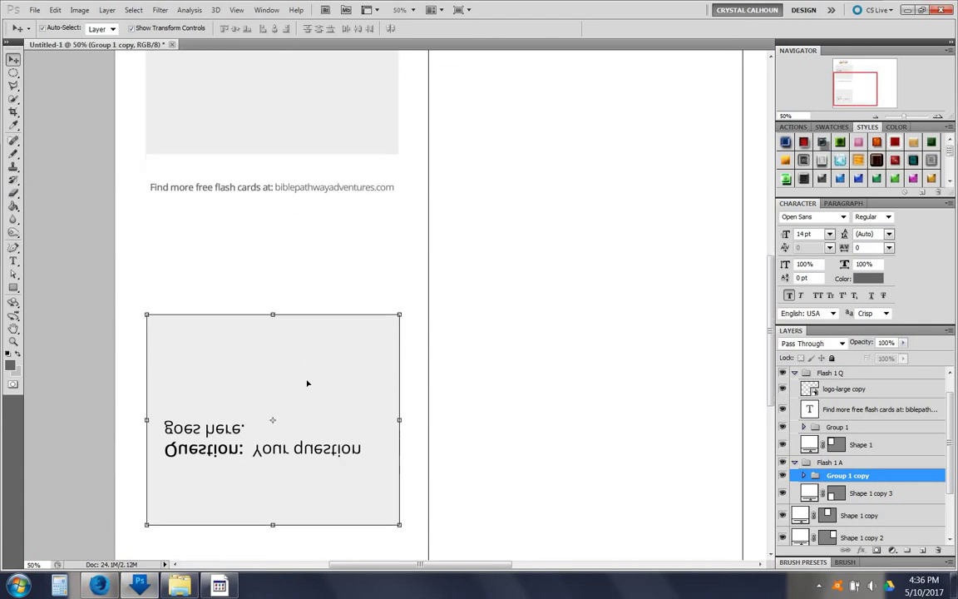
# Flip Group 1 copy horizontally so the card reads rotated 180°.
pyautogui.click(76, 10)
pyautogui.moveTo(58, 12)
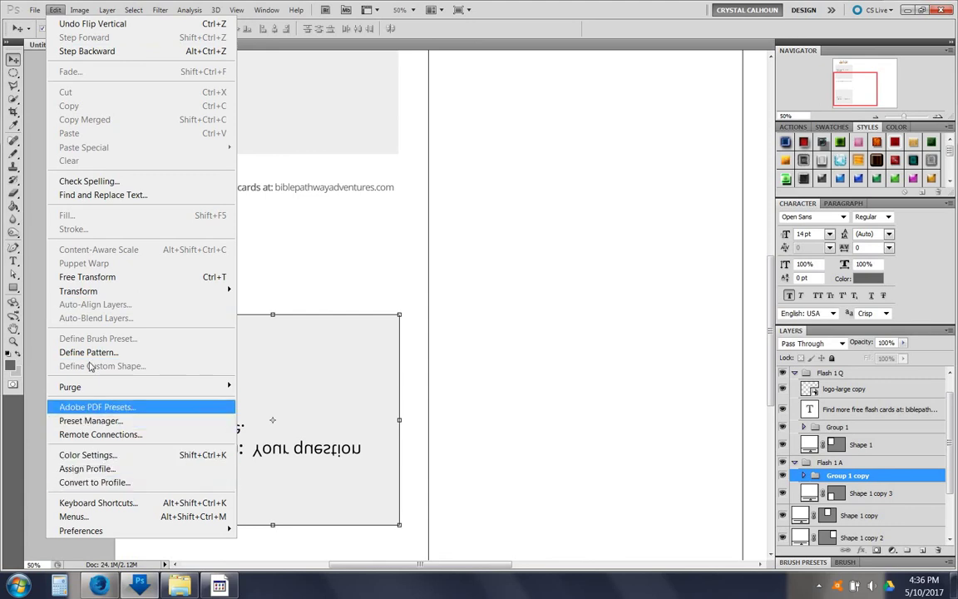
pyautogui.moveTo(104, 291)
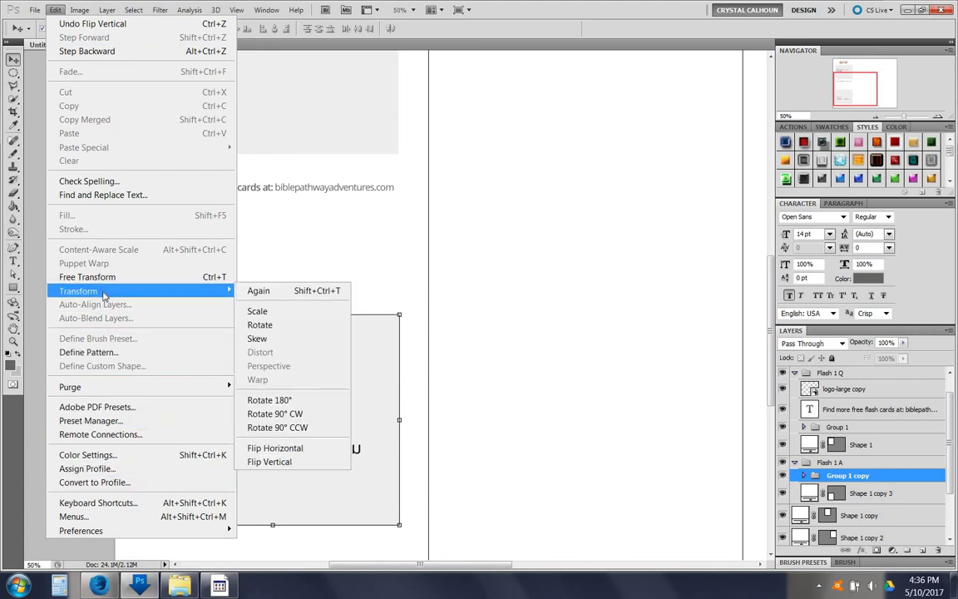
pyautogui.click(334, 405)
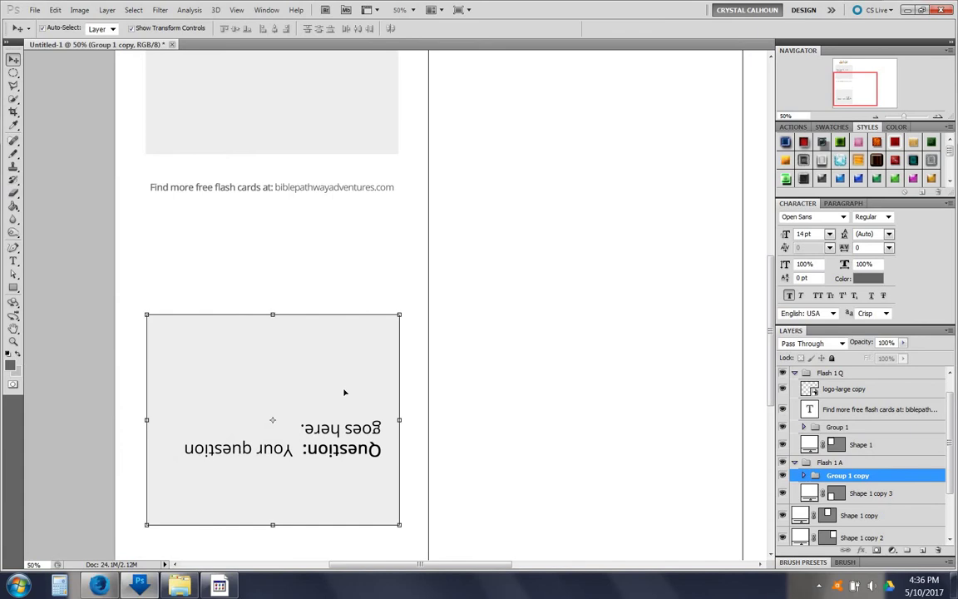
# With the Type tool, replace the upside-down 'Question' label with 'Answer'.
pyautogui.scroll(-3, 344, 392)
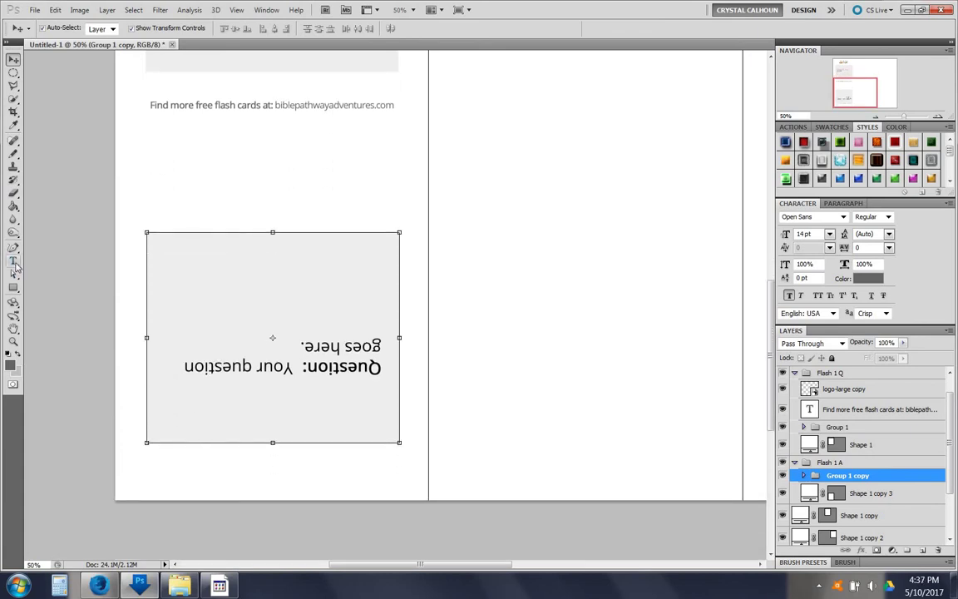
pyautogui.click(14, 263)
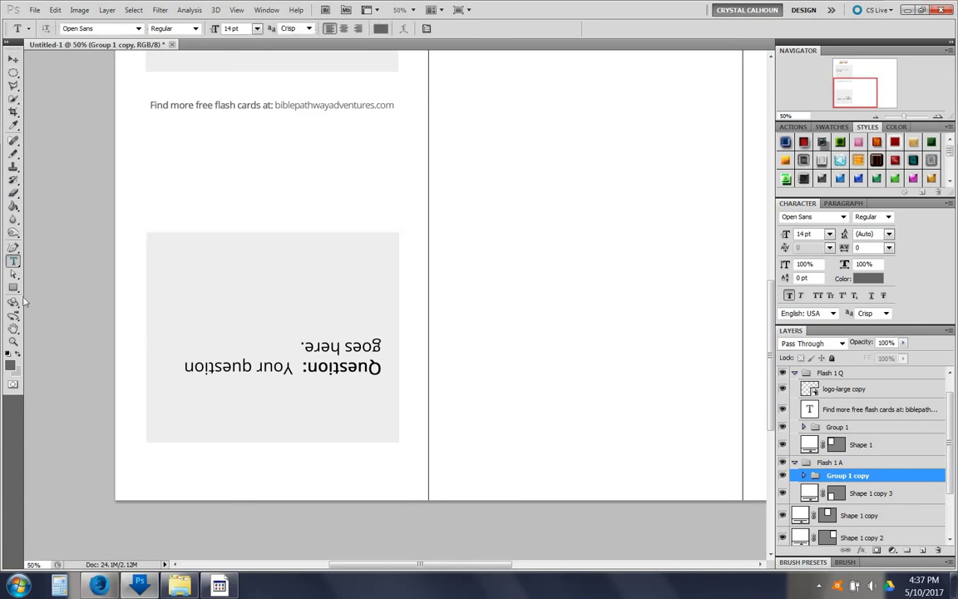
pyautogui.click(339, 366)
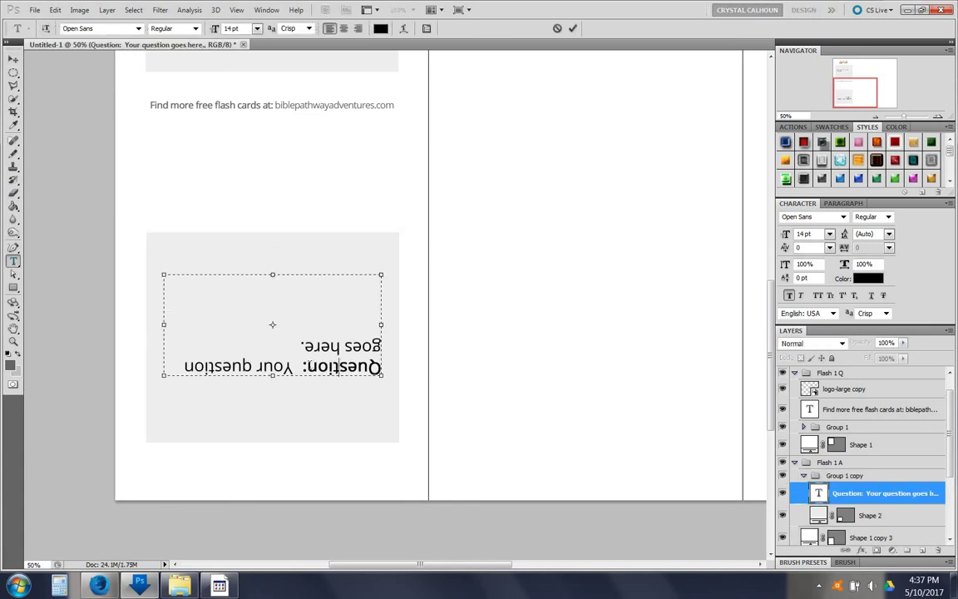
pyautogui.doubleClick(338, 366)
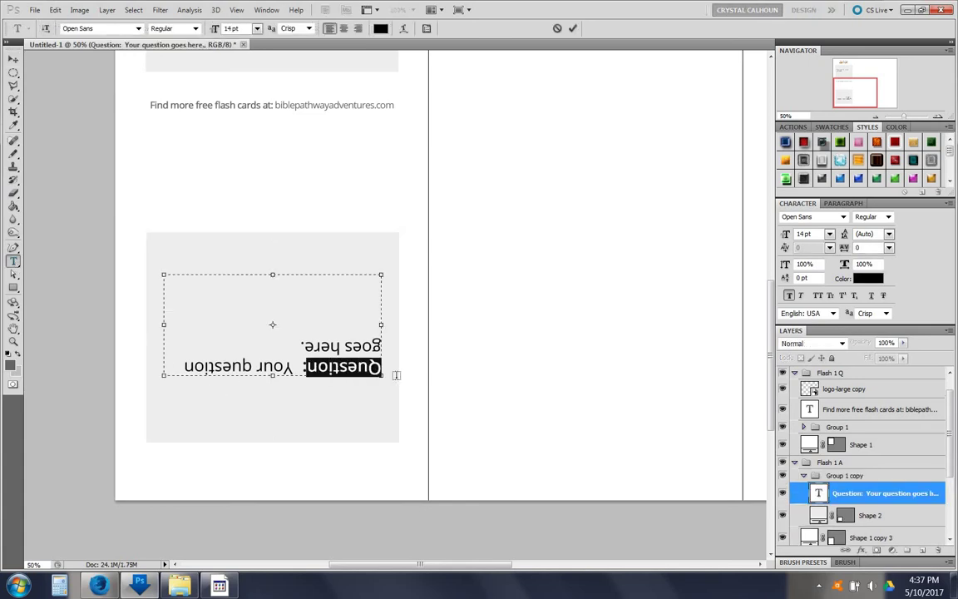
pyautogui.write('Ans')
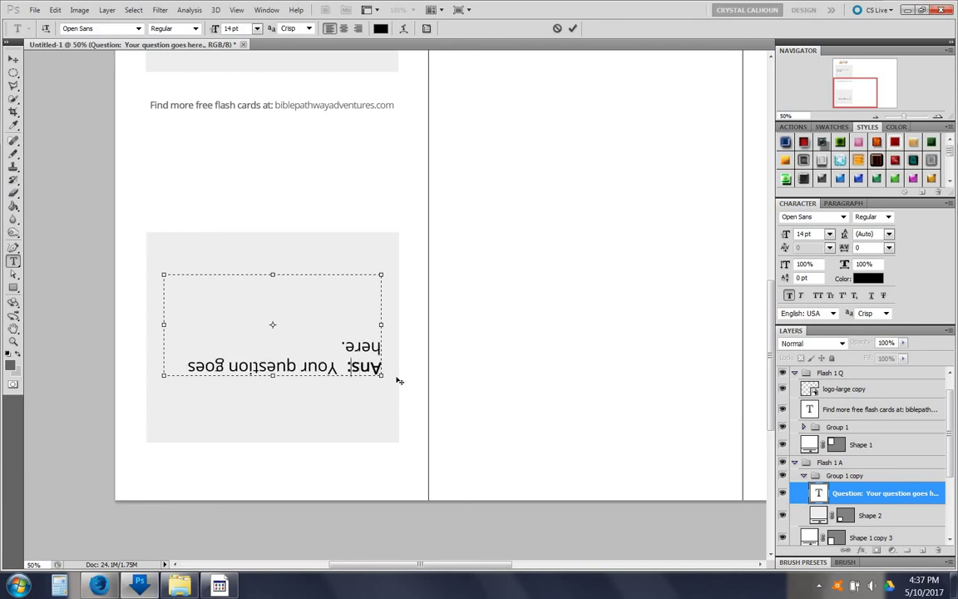
pyautogui.write('wer')
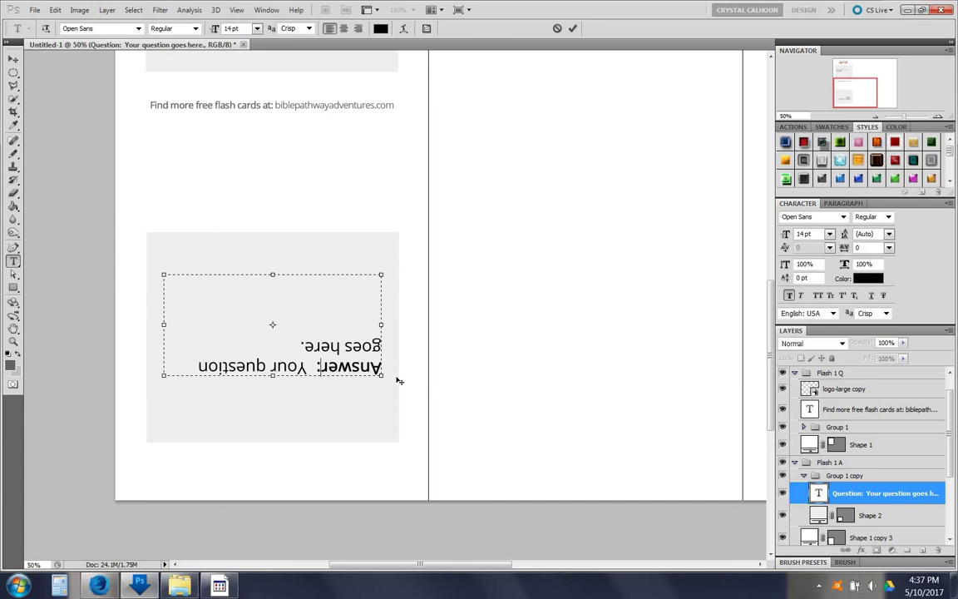
pyautogui.press('Right')
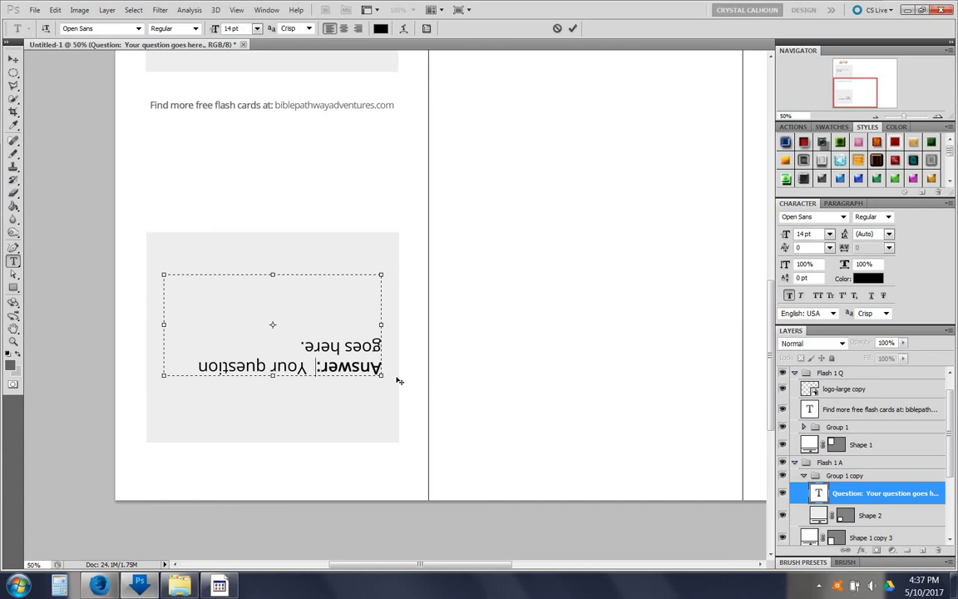
pyautogui.press('BackSpace')
pyautogui.press('BackSpace')
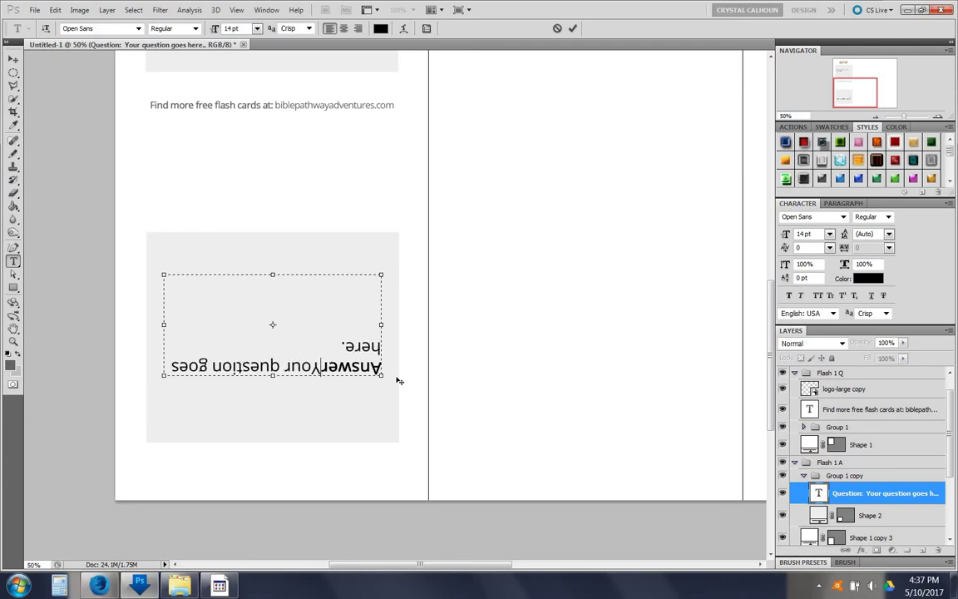
# Make the label a bold 'Answer:' and change 'question' to 'answer' in the sentence.
pyautogui.hotkey('ctrl', 'shift', 'b')
pyautogui.write('Answer:')
pyautogui.press('Delete')
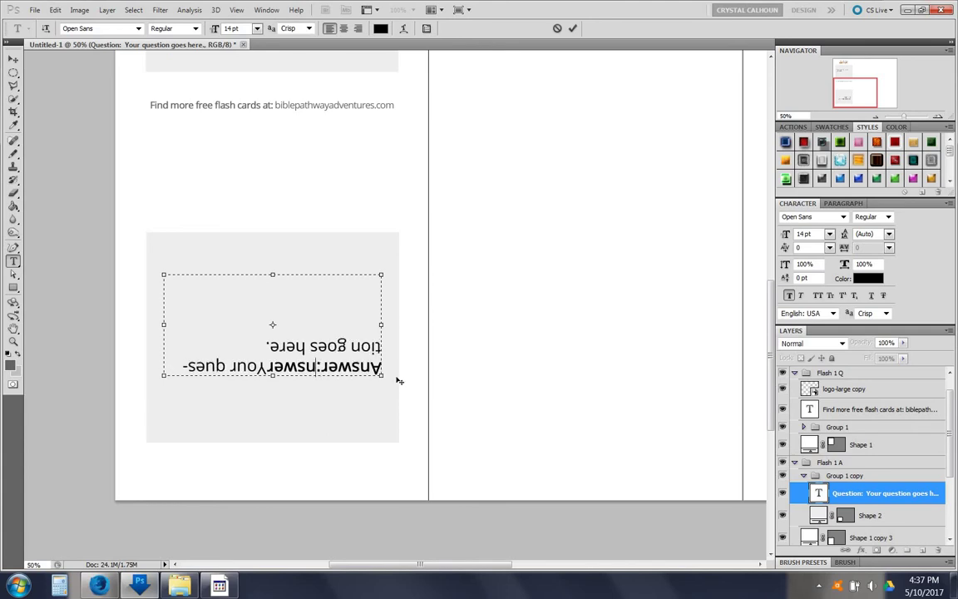
pyautogui.write('A')
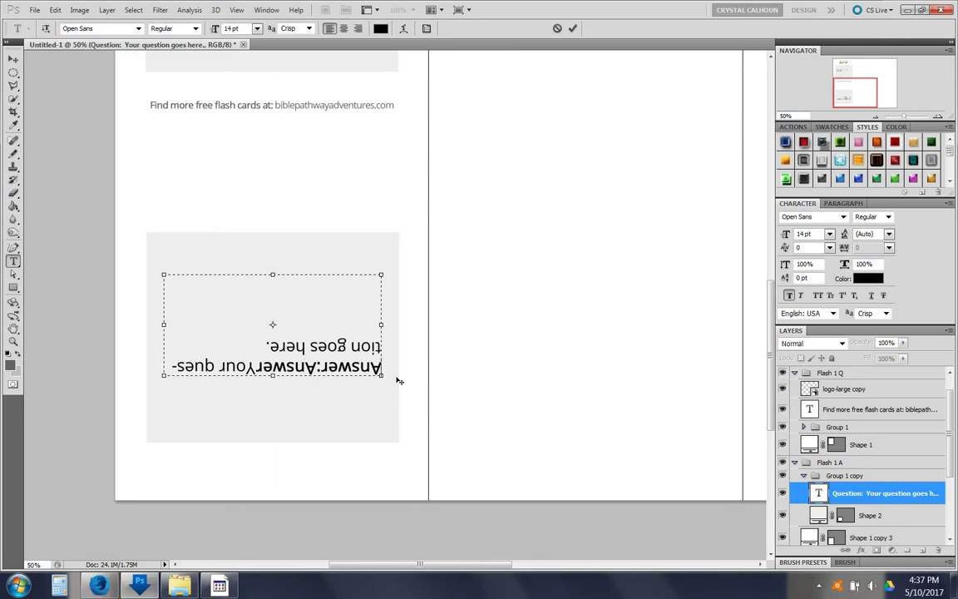
pyautogui.press('Delete')
pyautogui.press('Delete')
pyautogui.press('Delete')
pyautogui.press('Delete')
pyautogui.press('Delete')
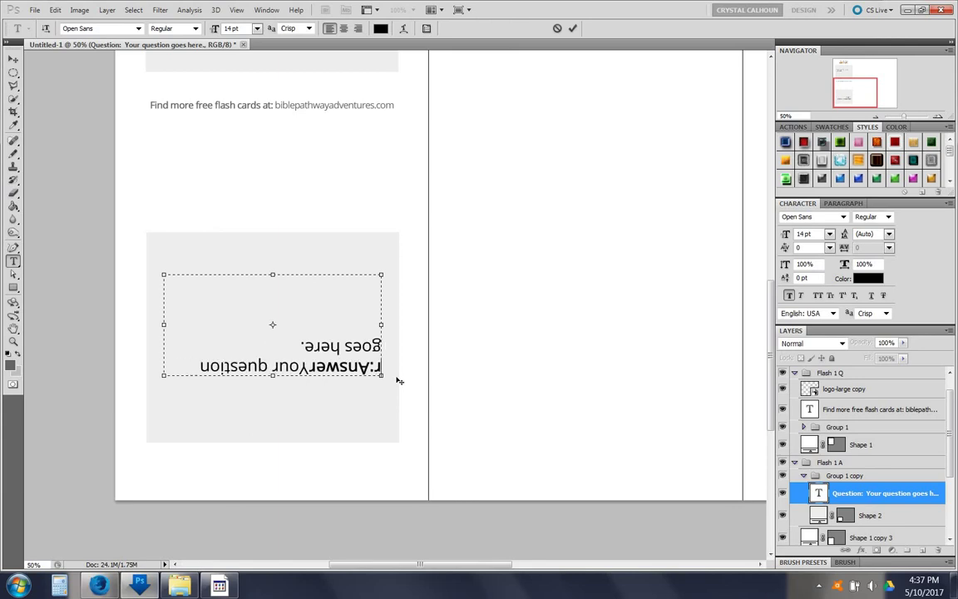
pyautogui.press('Delete')
pyautogui.press('Delete')
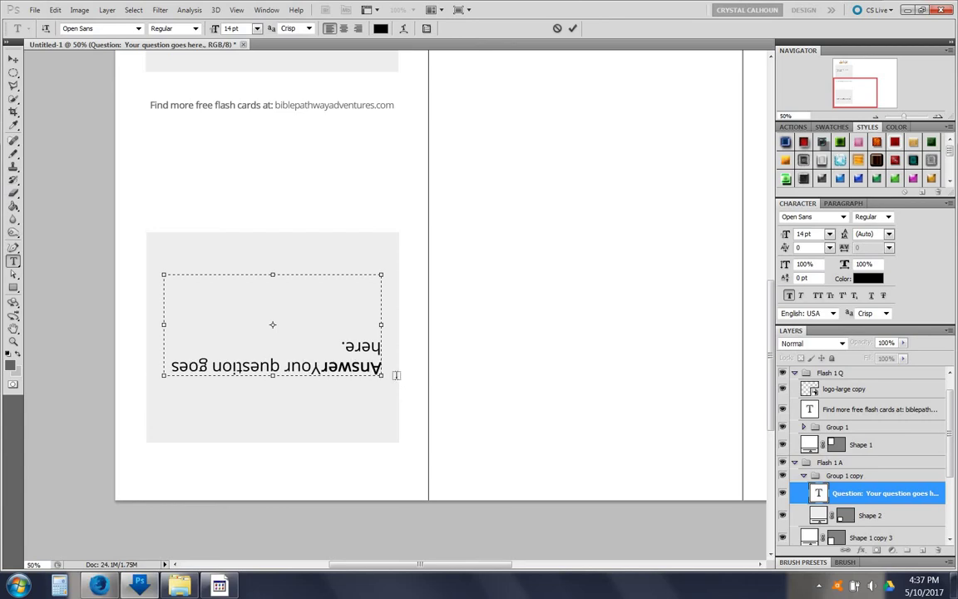
pyautogui.write(':')
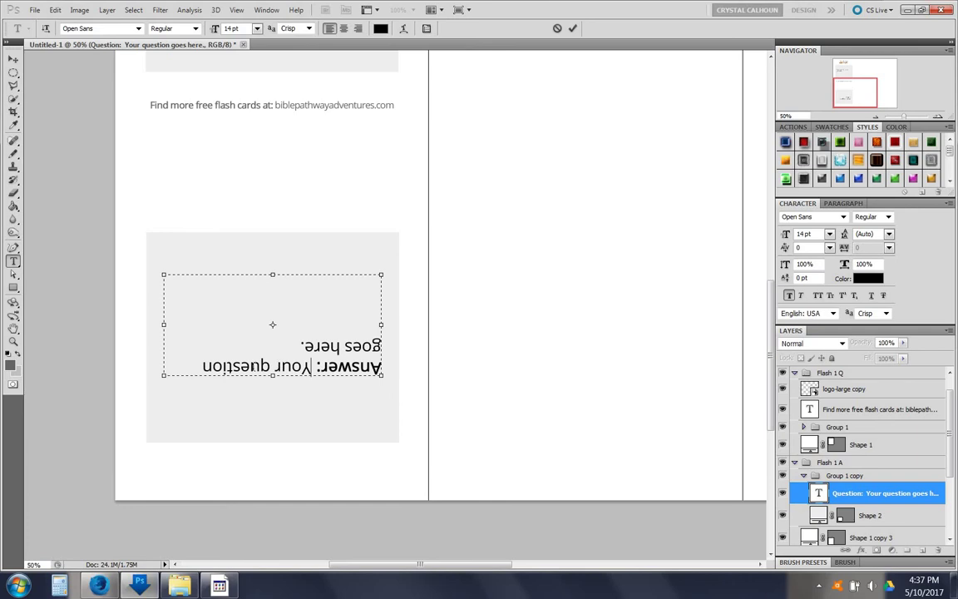
pyautogui.doubleClick(255, 366)
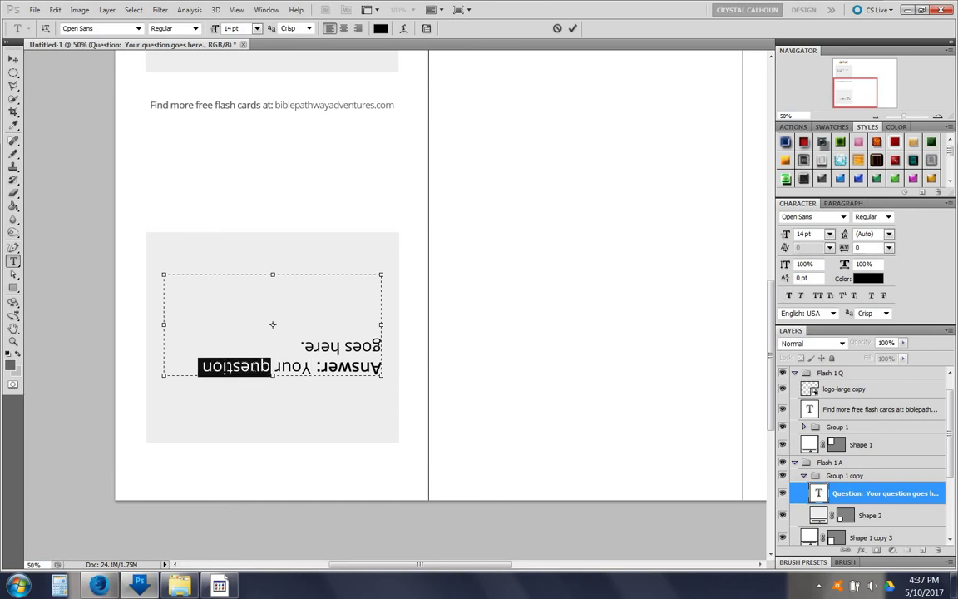
pyautogui.write('answer go')
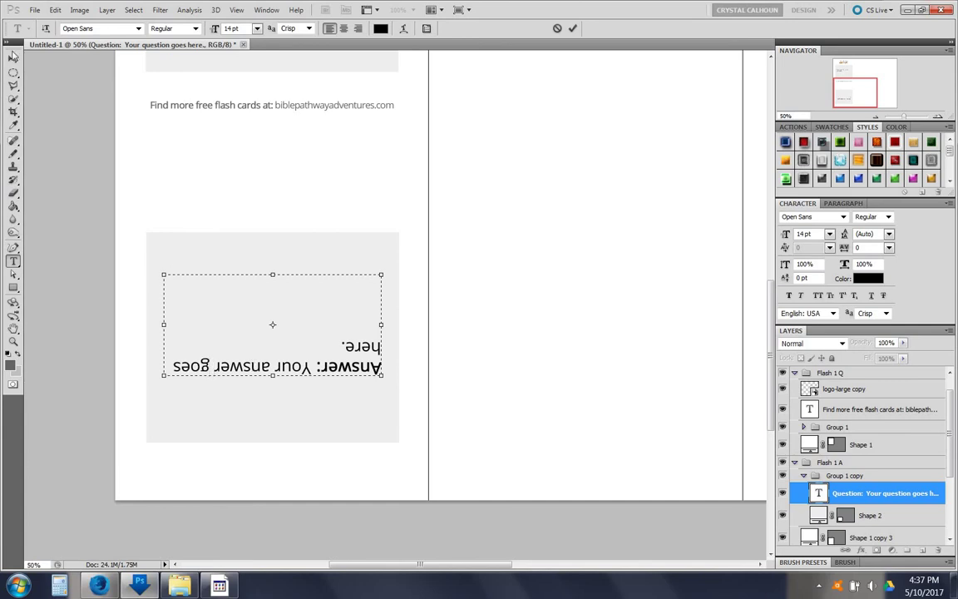
# Commit the text and align Group 1 copy's horizontal and vertical centres with the Shape 1 copy 3 panel.
pyautogui.click(13, 59)
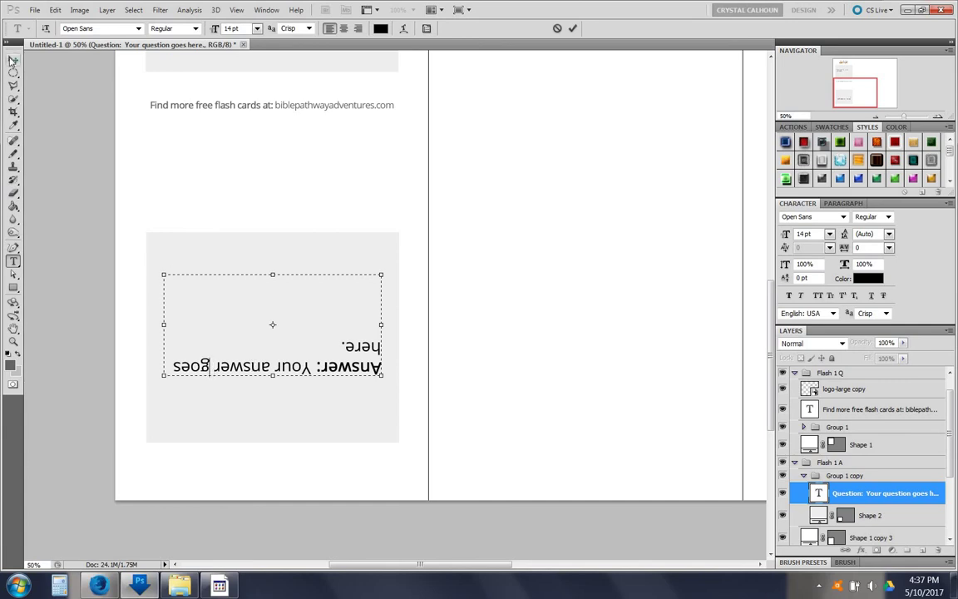
pyautogui.click(312, 538)
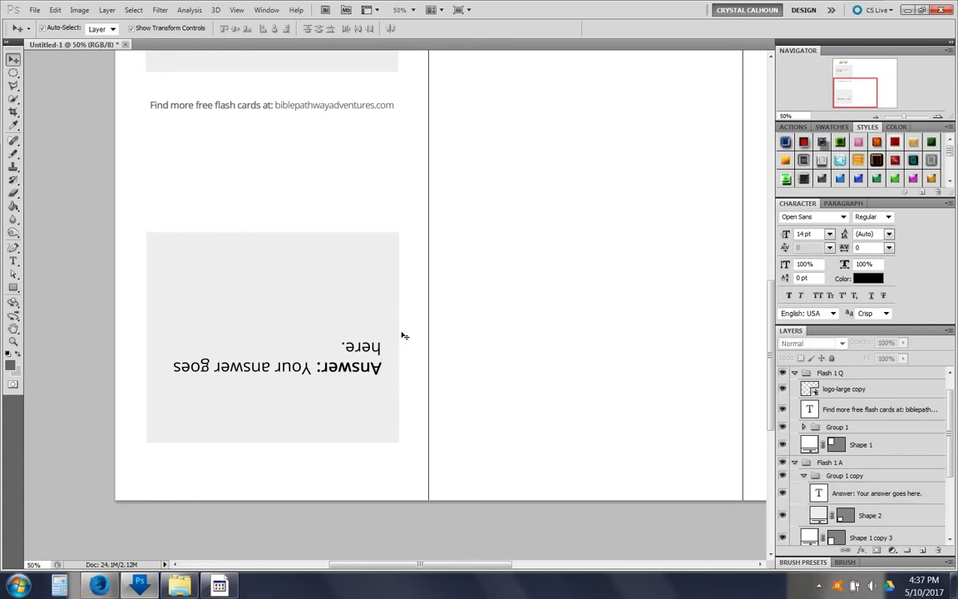
pyautogui.click(219, 343)
pyautogui.scroll(-1, 872, 484)
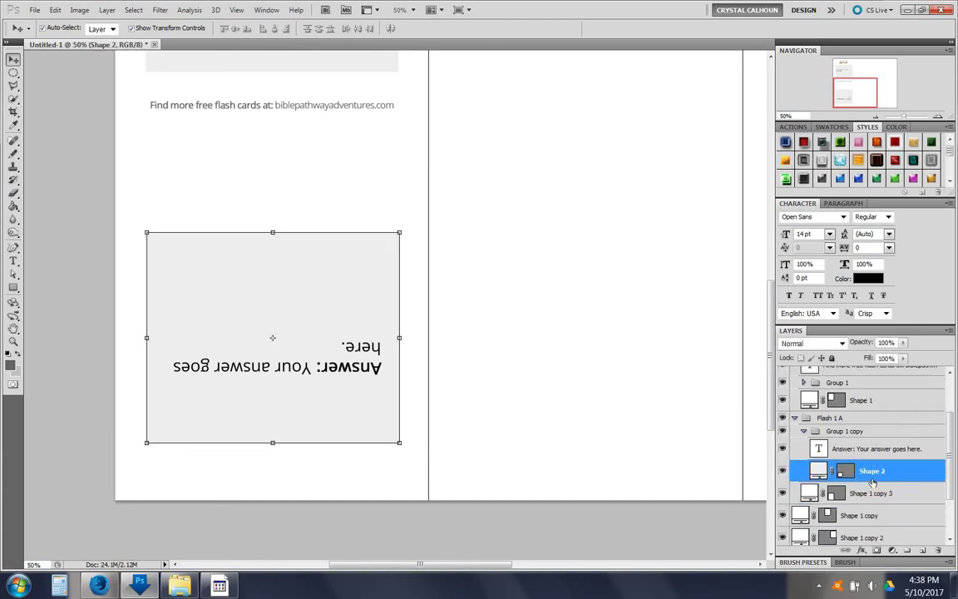
pyautogui.click(823, 431)
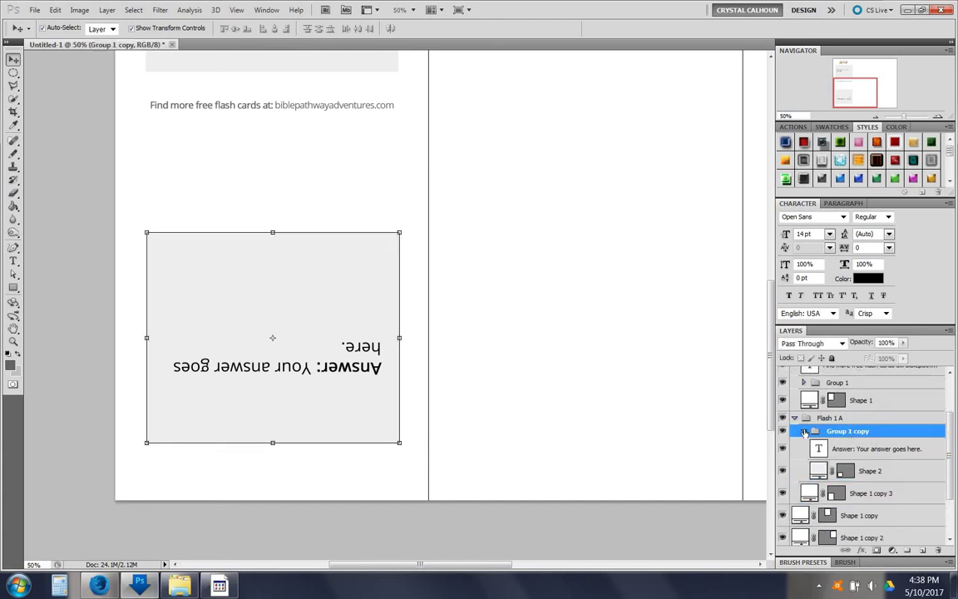
pyautogui.click(804, 431)
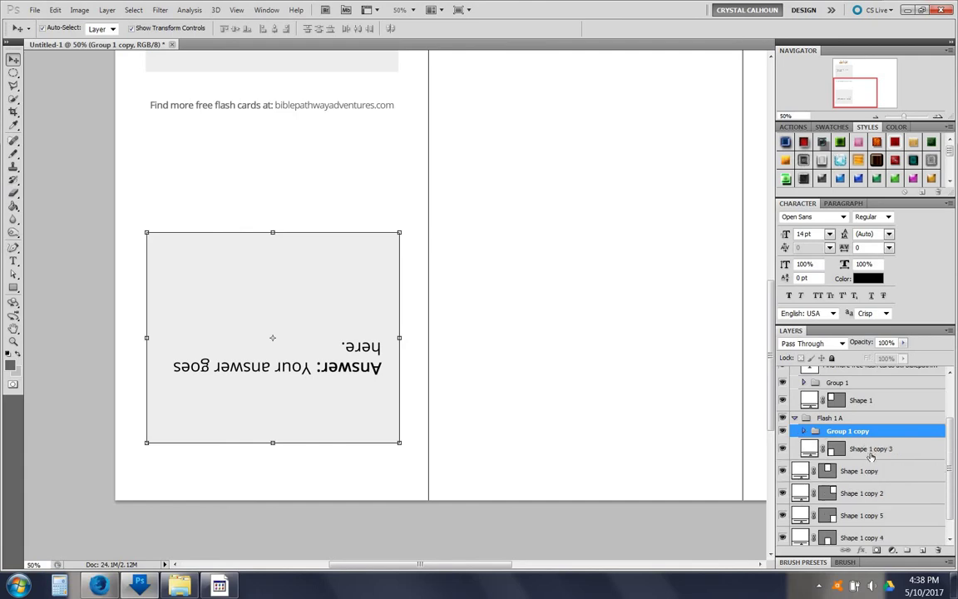
pyautogui.keyDown('shift'); pyautogui.click(841, 448); pyautogui.keyUp('shift')
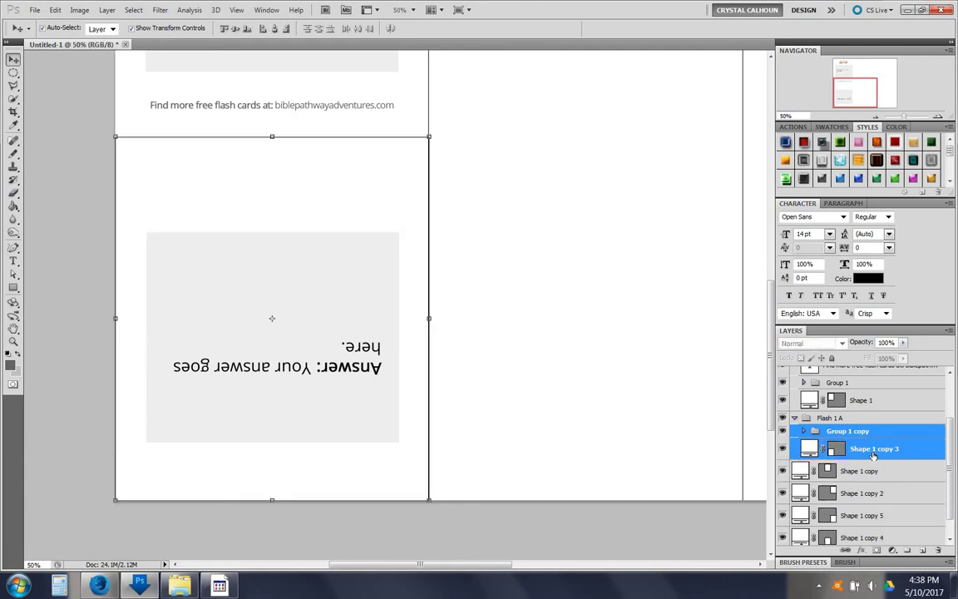
pyautogui.click(275, 29)
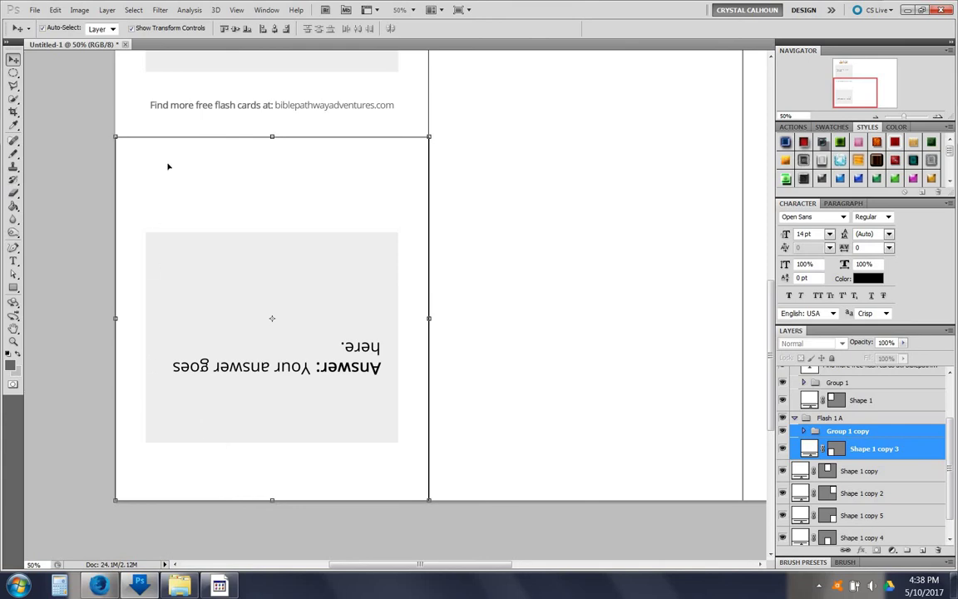
pyautogui.click(236, 29)
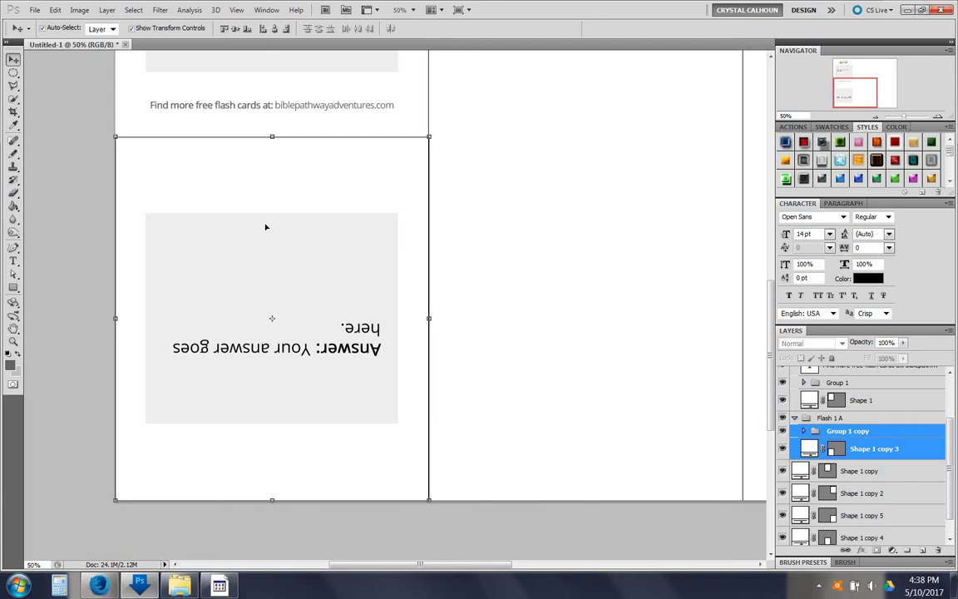
pyautogui.scroll(10, 349, 325)
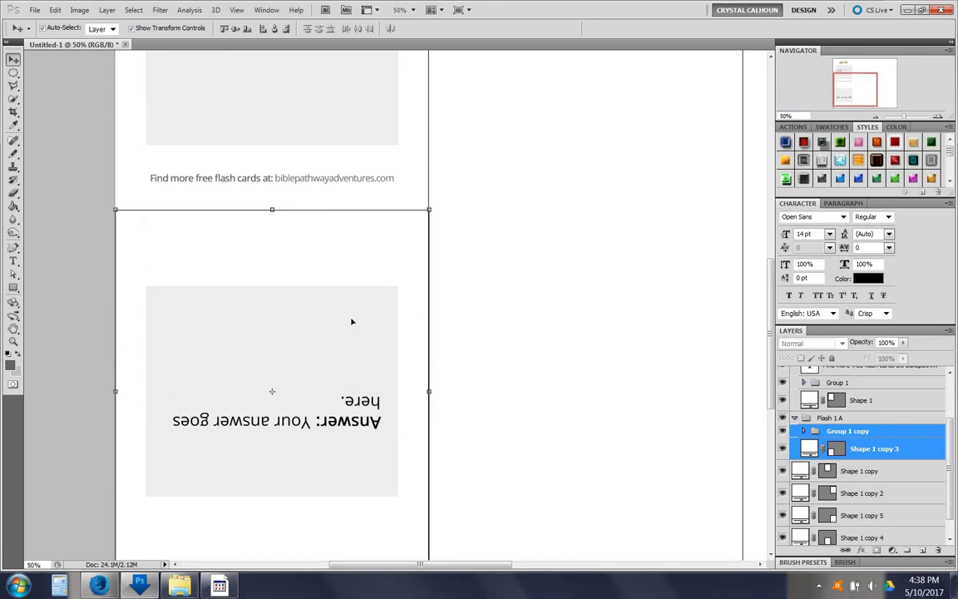
pyautogui.click(876, 119)
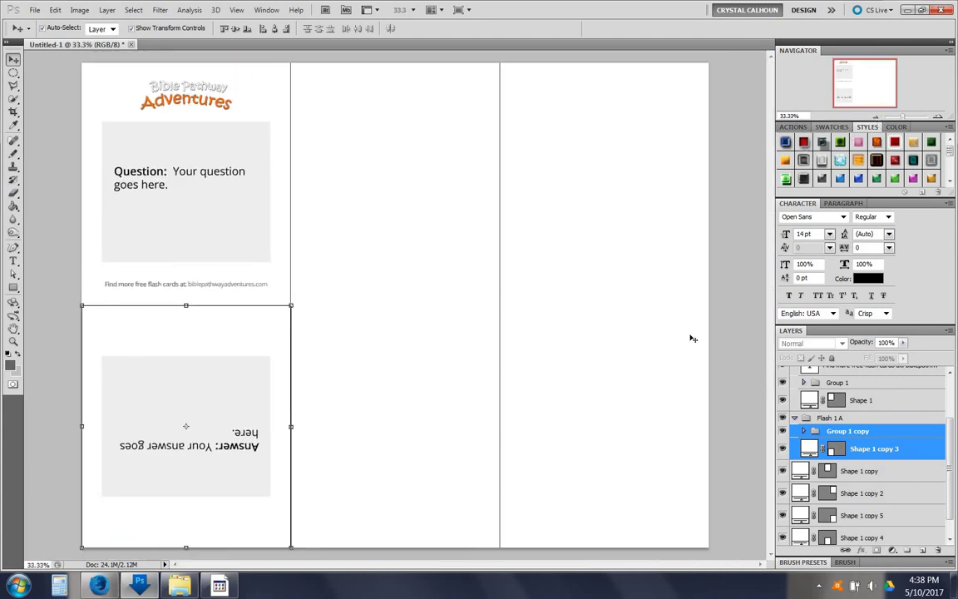
# Collapse Flash 1 Q and Flash 1 A and move both into a new Group 2.
pyautogui.click(795, 417)
pyautogui.scroll(3, 834, 426)
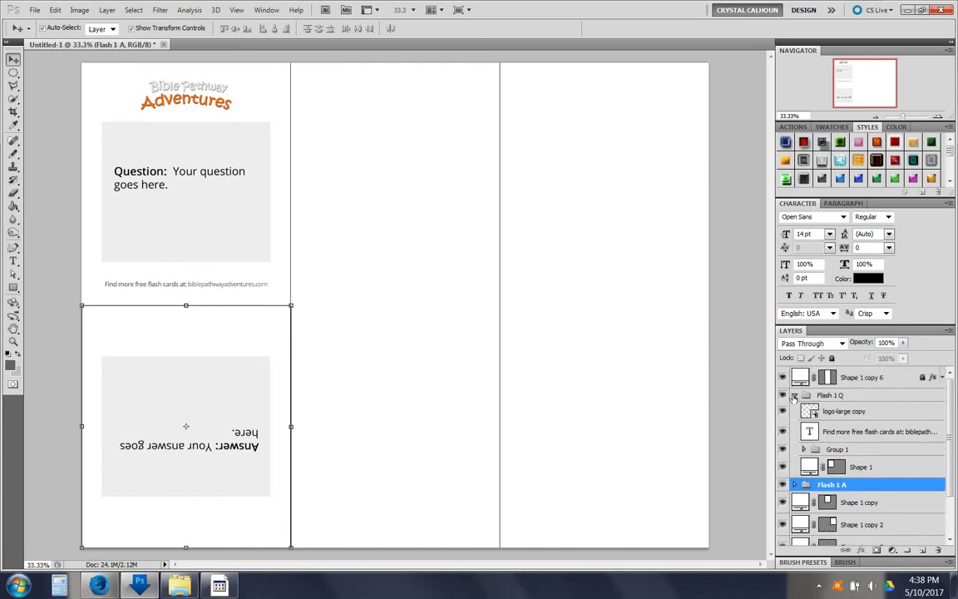
pyautogui.click(795, 396)
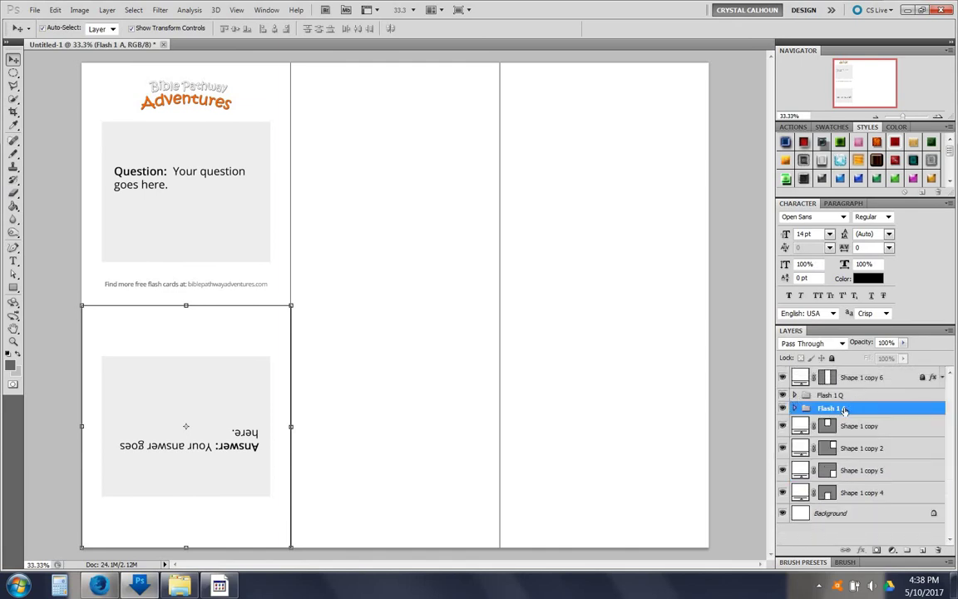
pyautogui.click(832, 395)
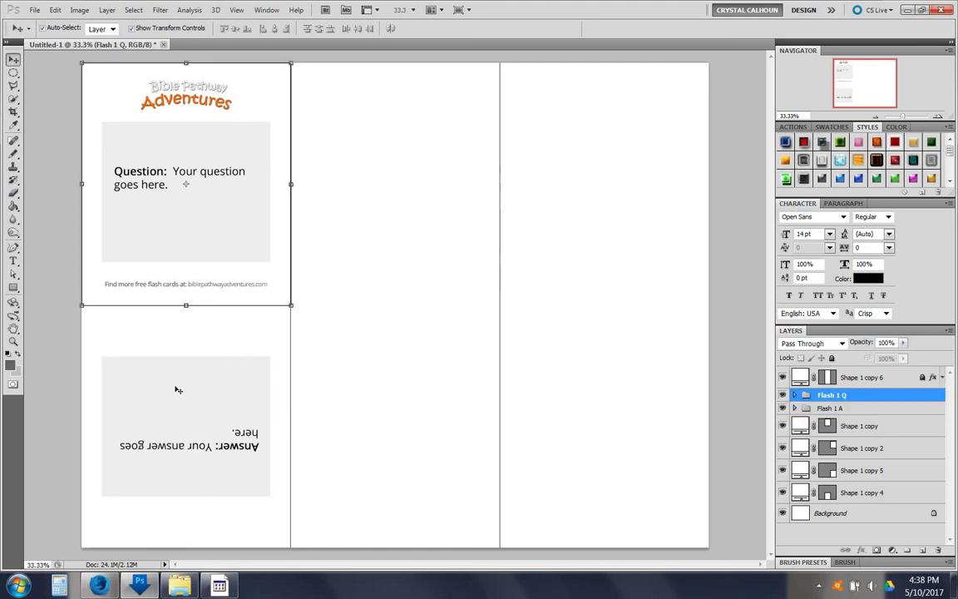
pyautogui.click(832, 408)
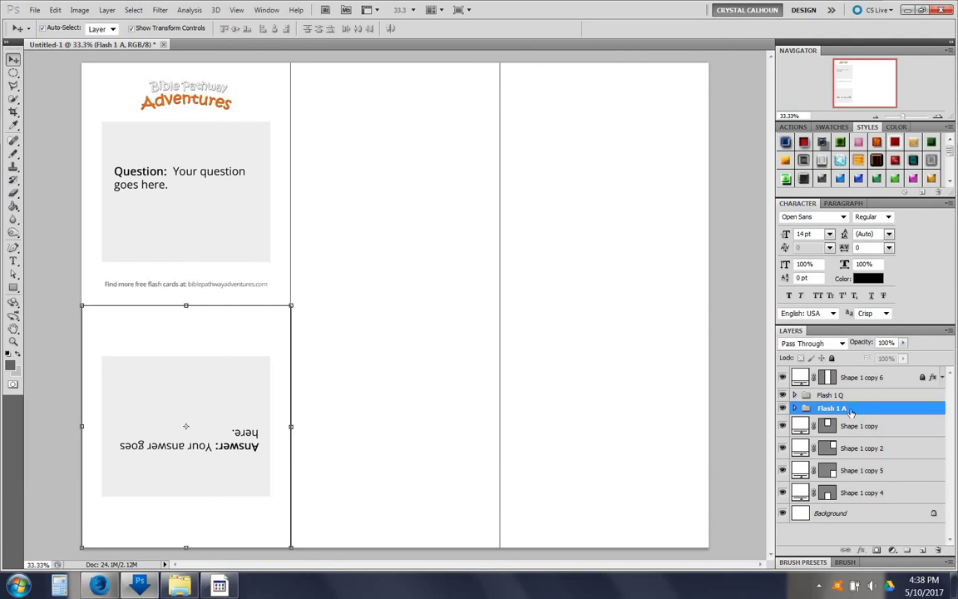
pyautogui.click(856, 433)
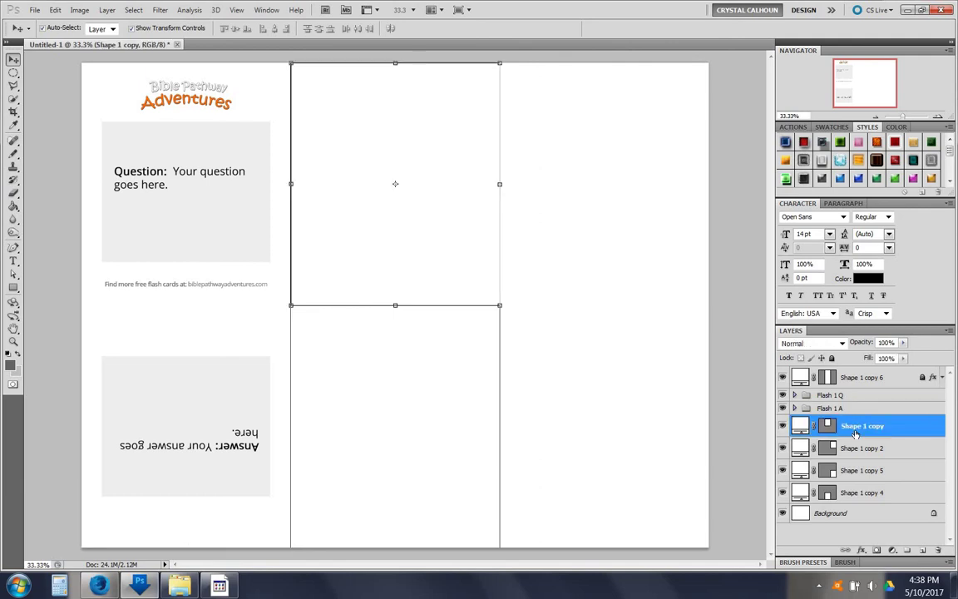
pyautogui.moveTo(855, 433); pyautogui.dragTo(856, 403)
pyautogui.click(856, 402)
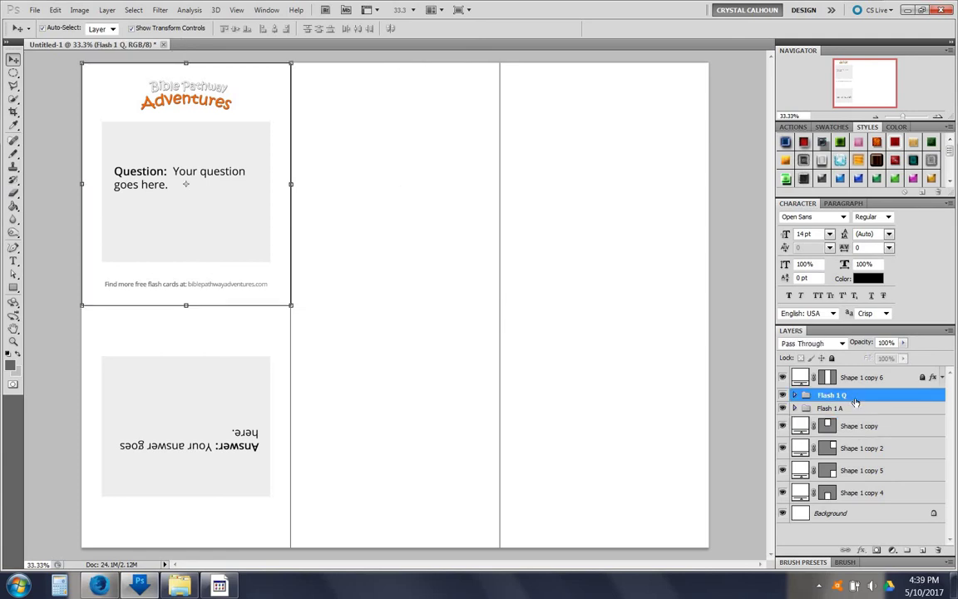
pyautogui.click(906, 551)
pyautogui.click(831, 408)
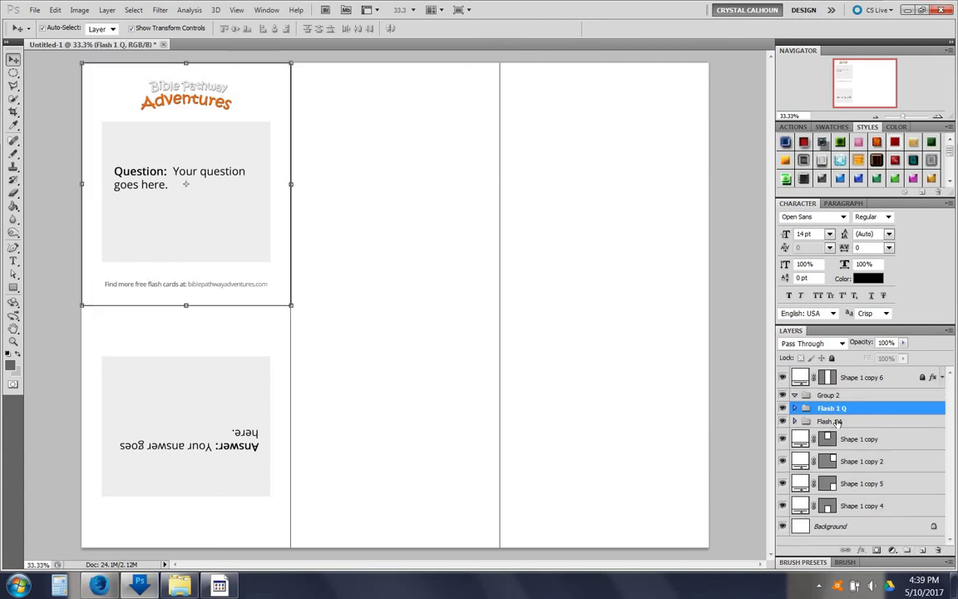
pyautogui.keyDown('shift'); pyautogui.click(839, 422); pyautogui.keyUp('shift')
pyautogui.moveTo(834, 408); pyautogui.dragTo(832, 396)
# Rename the new parent group Flash 1.
pyautogui.doubleClick(831, 395)
pyautogui.write('Flash 1')
pyautogui.press('Return')
# Shorten the subgroup names to Q and A, then collapse Flash 1.
pyautogui.doubleClick(839, 408)
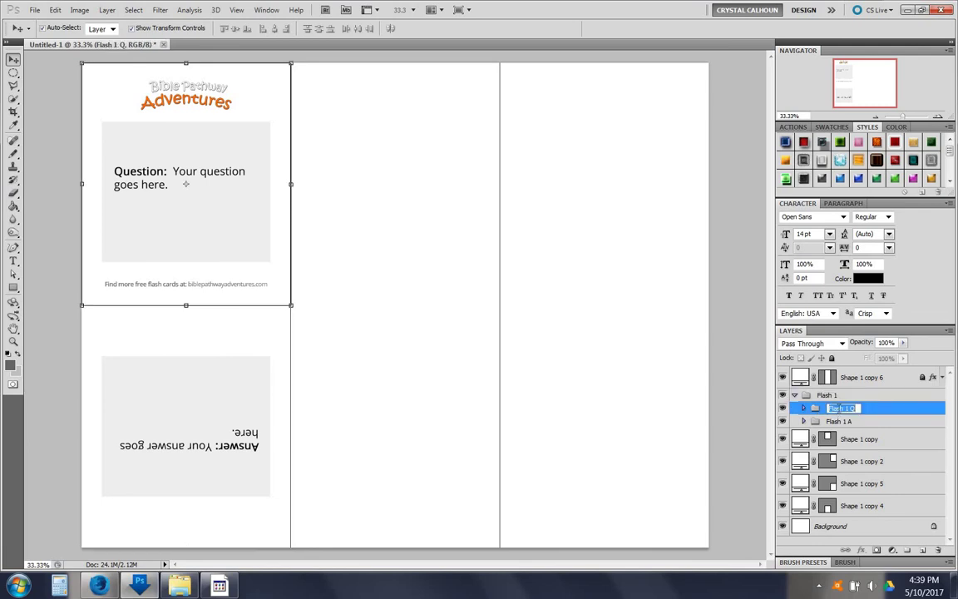
pyautogui.press('BackSpace')
pyautogui.press('BackSpace')
pyautogui.press('BackSpace')
pyautogui.press('BackSpace')
pyautogui.press('BackSpace')
pyautogui.press('BackSpace')
pyautogui.press('BackSpace')
pyautogui.press('BackSpace')
pyautogui.click(839, 422)
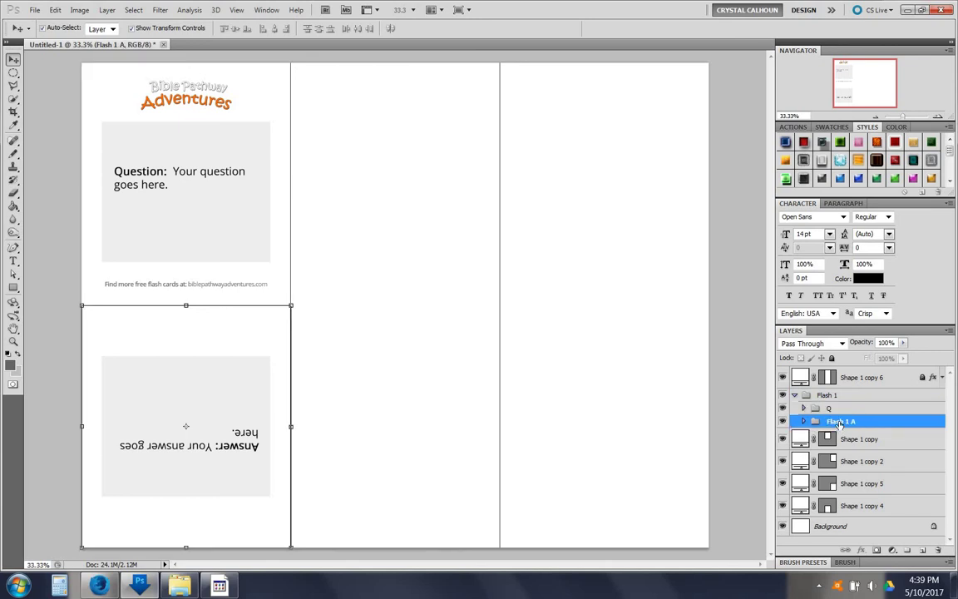
pyautogui.doubleClick(842, 421)
pyautogui.press('BackSpace')
pyautogui.press('BackSpace')
pyautogui.press('BackSpace')
pyautogui.press('BackSpace')
pyautogui.press('BackSpace')
pyautogui.press('BackSpace')
pyautogui.press('BackSpace')
pyautogui.press('BackSpace')
pyautogui.click(844, 402)
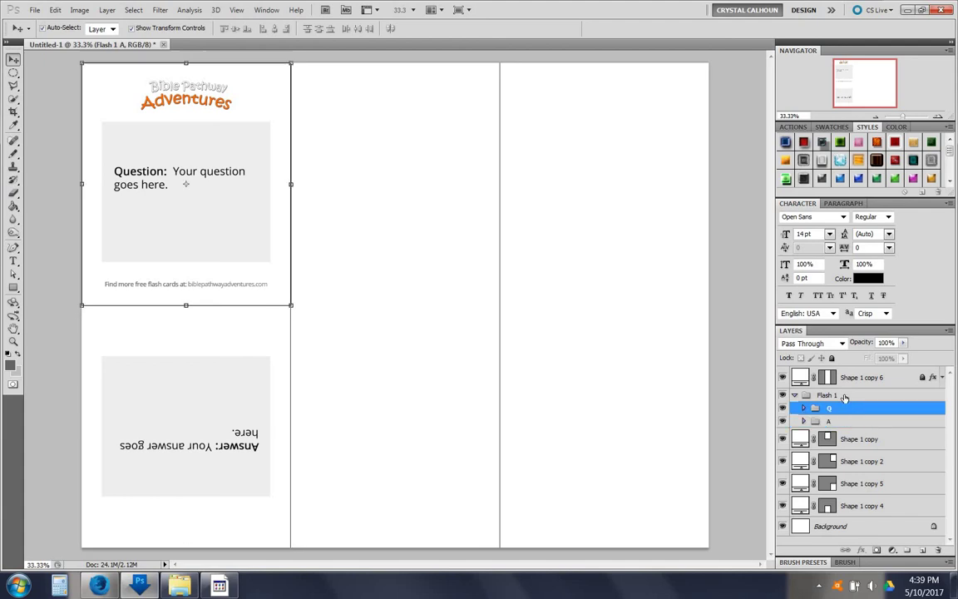
pyautogui.click(842, 396)
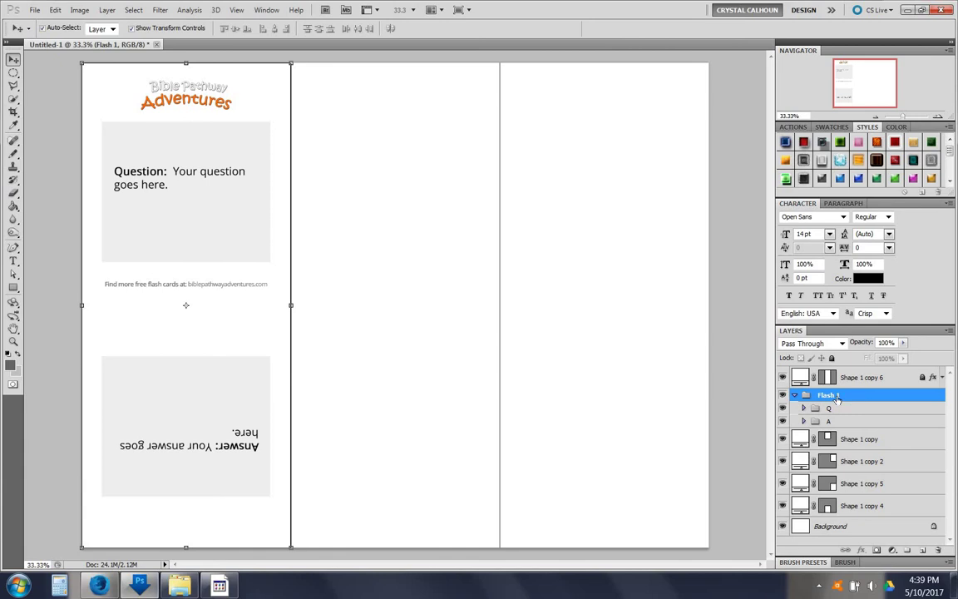
pyautogui.click(795, 397)
# Duplicate the Flash 1 group and move the copy into the middle column.
pyautogui.moveTo(894, 394); pyautogui.dragTo(840, 414)
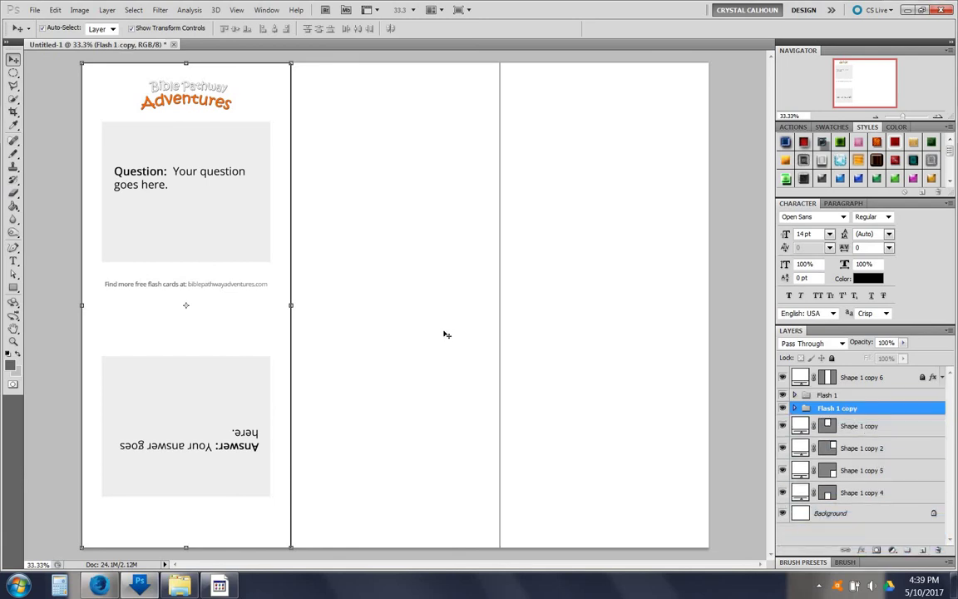
pyautogui.click(294, 288)
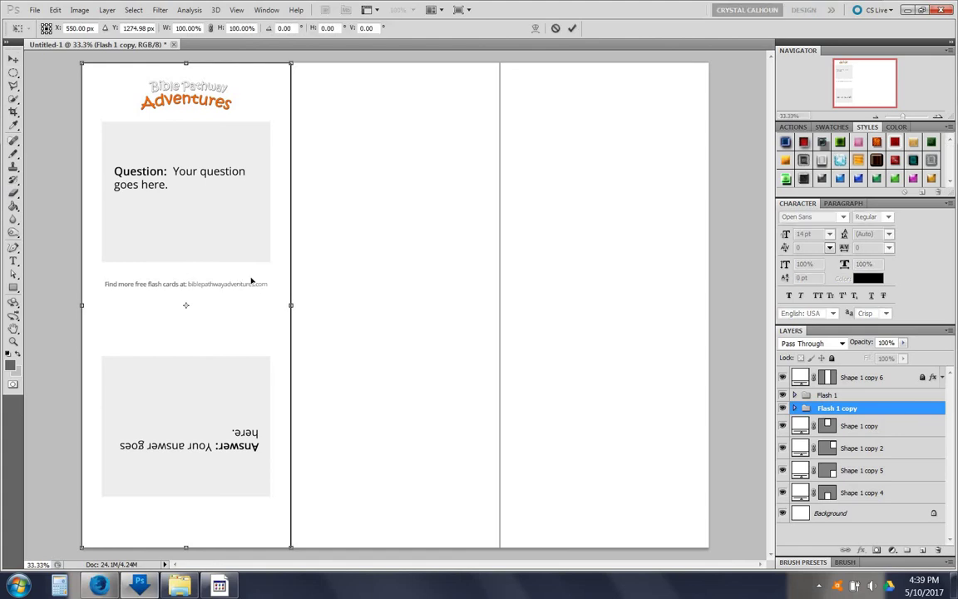
pyautogui.moveTo(271, 280); pyautogui.dragTo(445, 282)
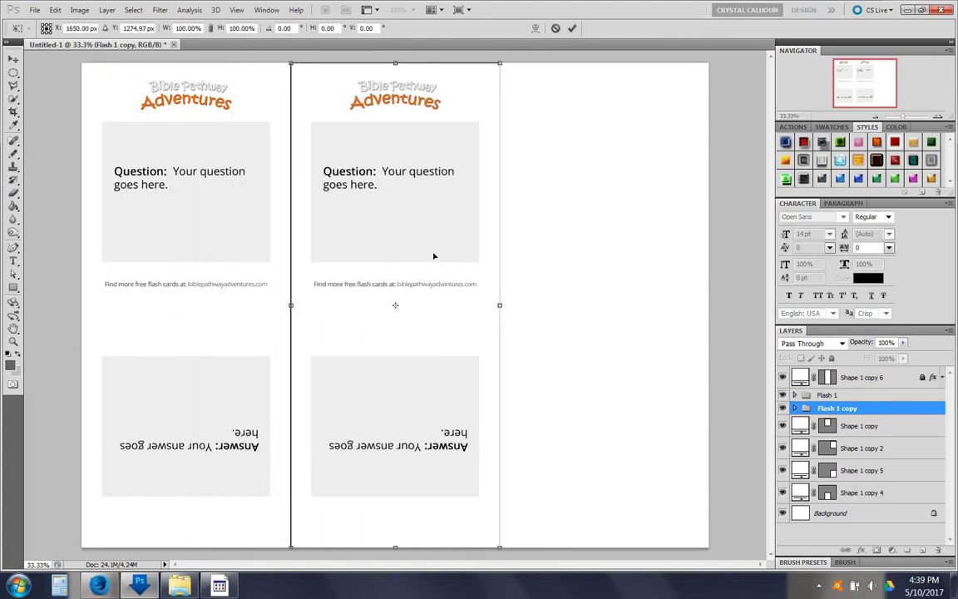
pyautogui.press('Return')
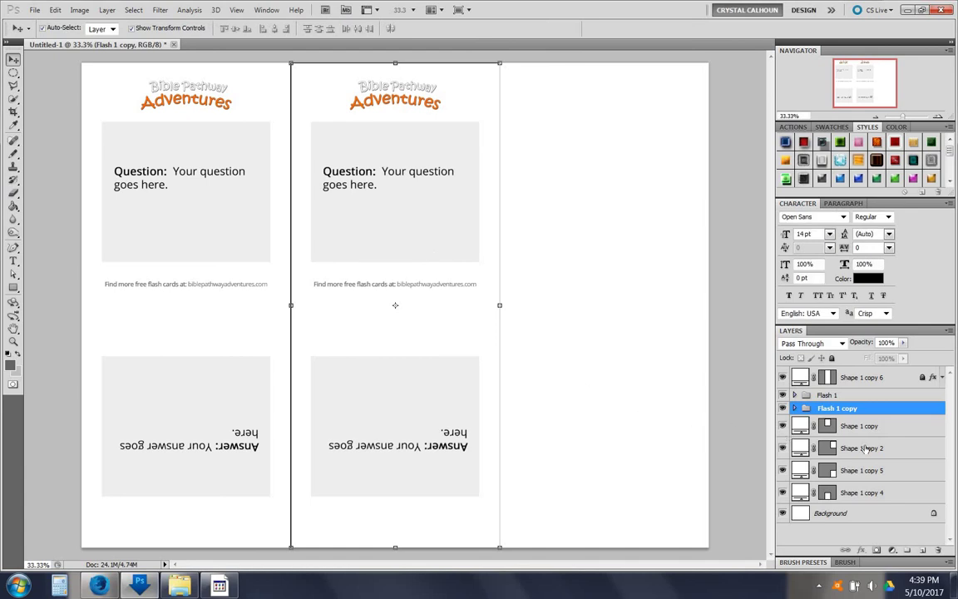
# Rename the Flash 1 copy group to Flash 2.
pyautogui.doubleClick(839, 409)
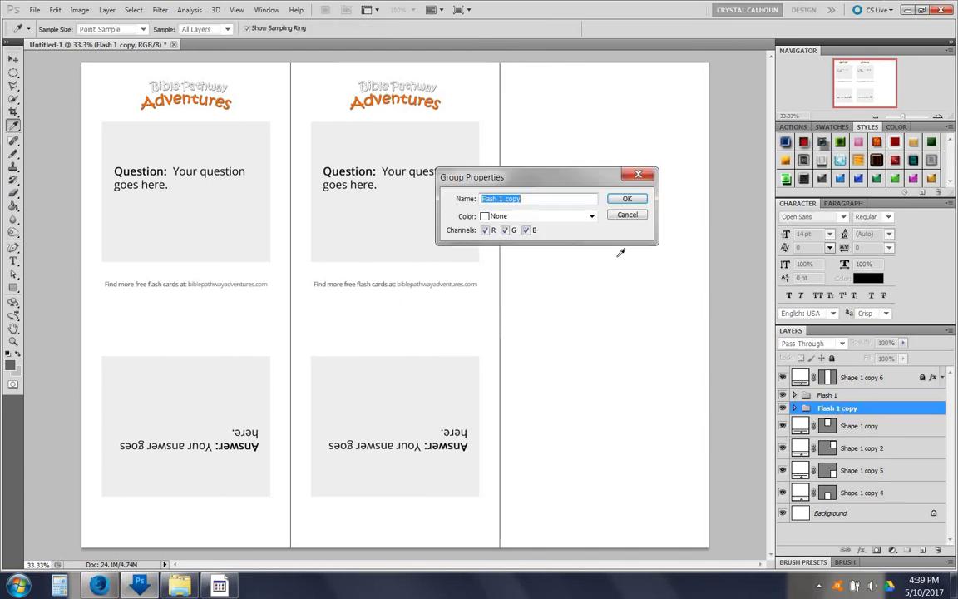
pyautogui.moveTo(533, 198); pyautogui.dragTo(499, 199)
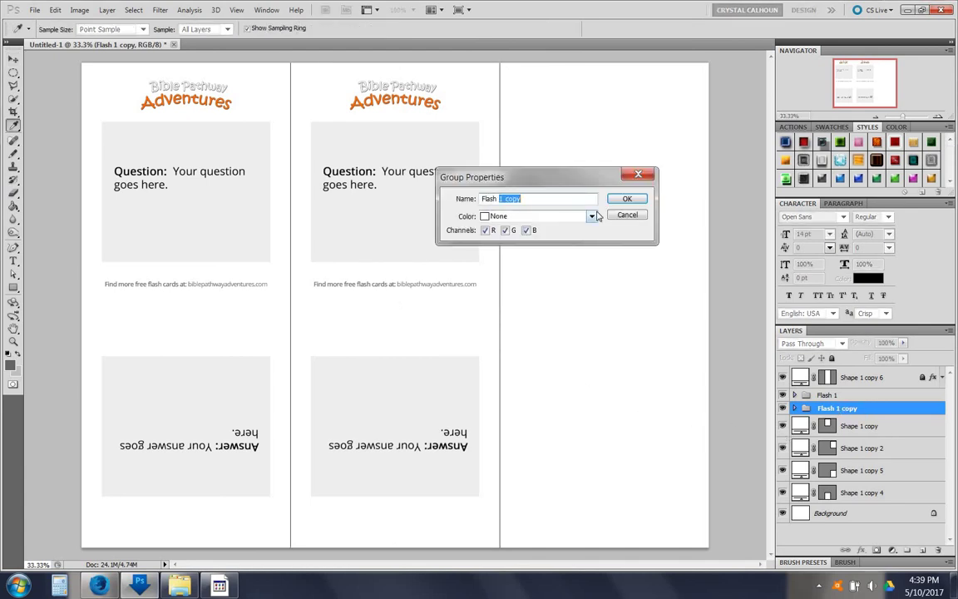
pyautogui.write('2')
pyautogui.click(616, 201)
pyautogui.press('v')
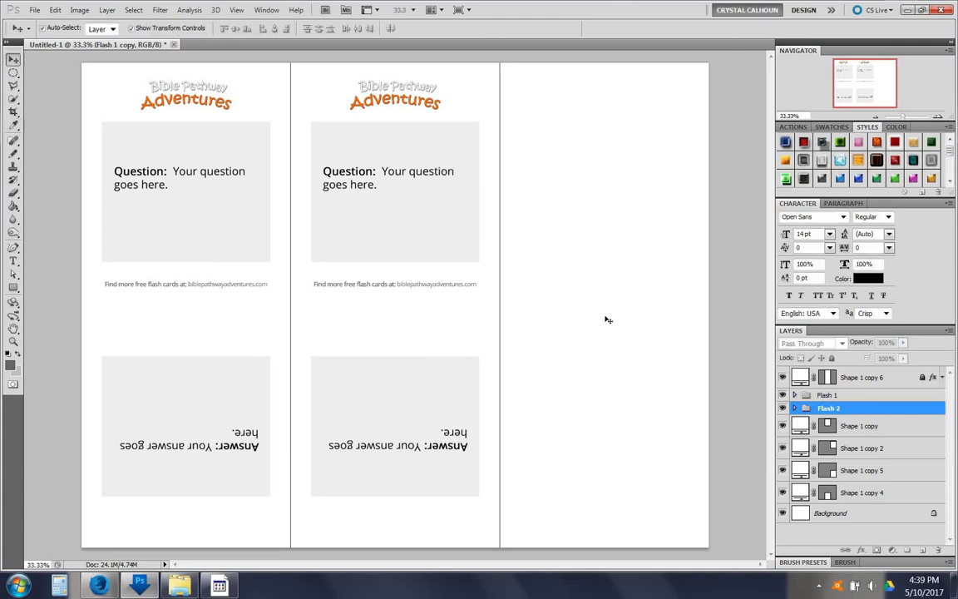
# Duplicate Flash 2 and move the copy into the third column.
pyautogui.moveTo(901, 413); pyautogui.dragTo(923, 550)
pyautogui.hotkey('ctrl', 't')
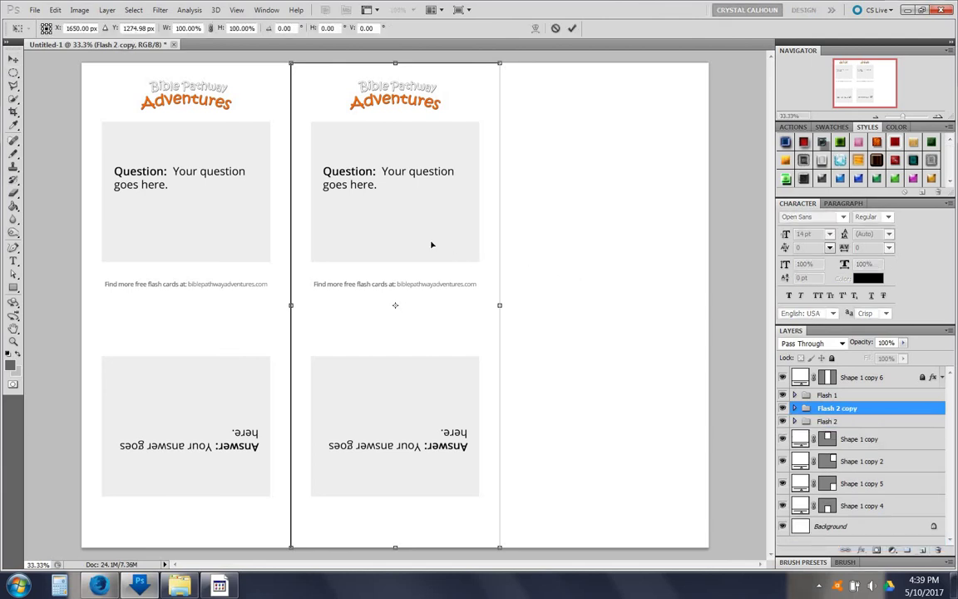
pyautogui.moveTo(499, 249); pyautogui.dragTo(638, 245)
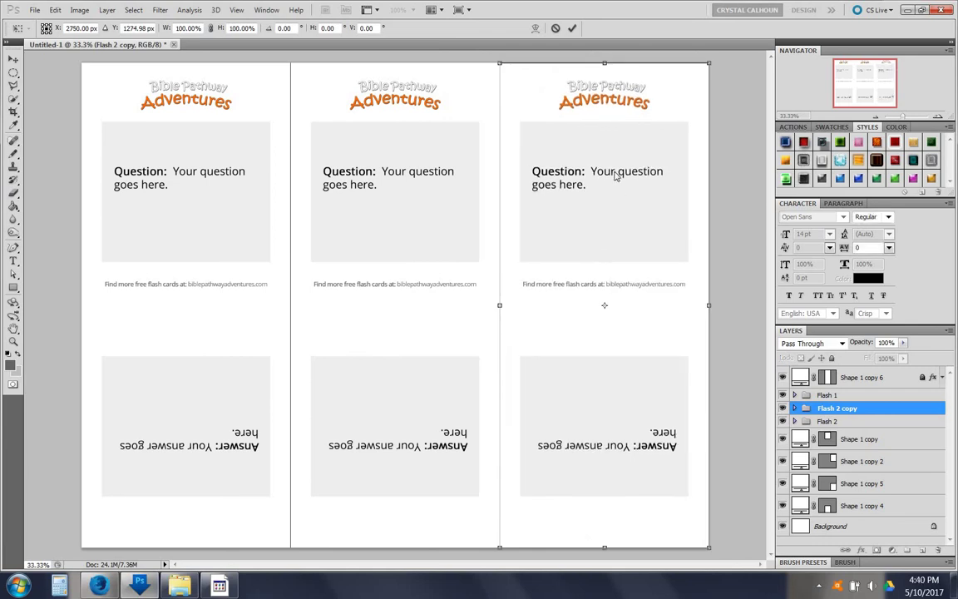
pyautogui.press('Return')
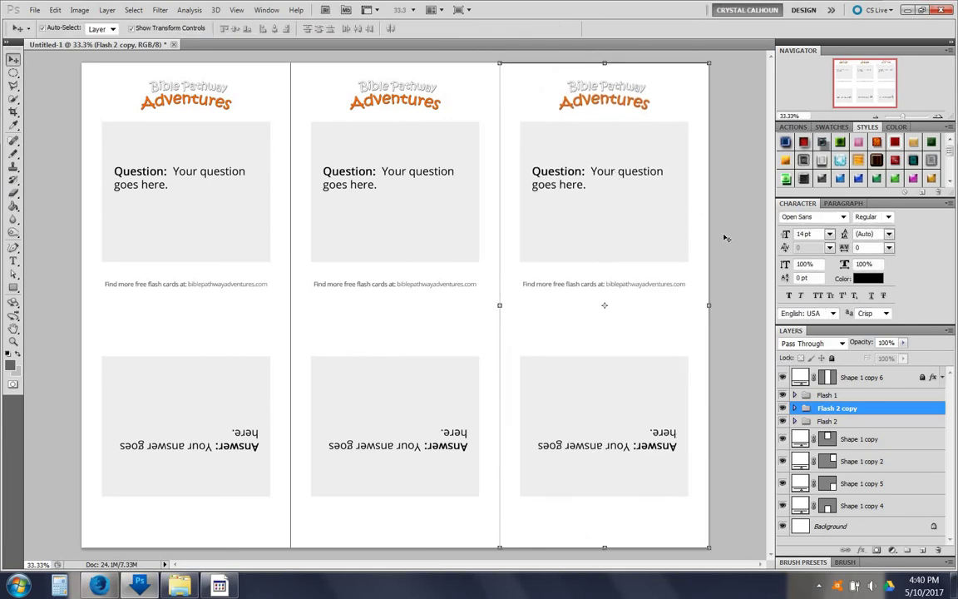
pyautogui.click(719, 278)
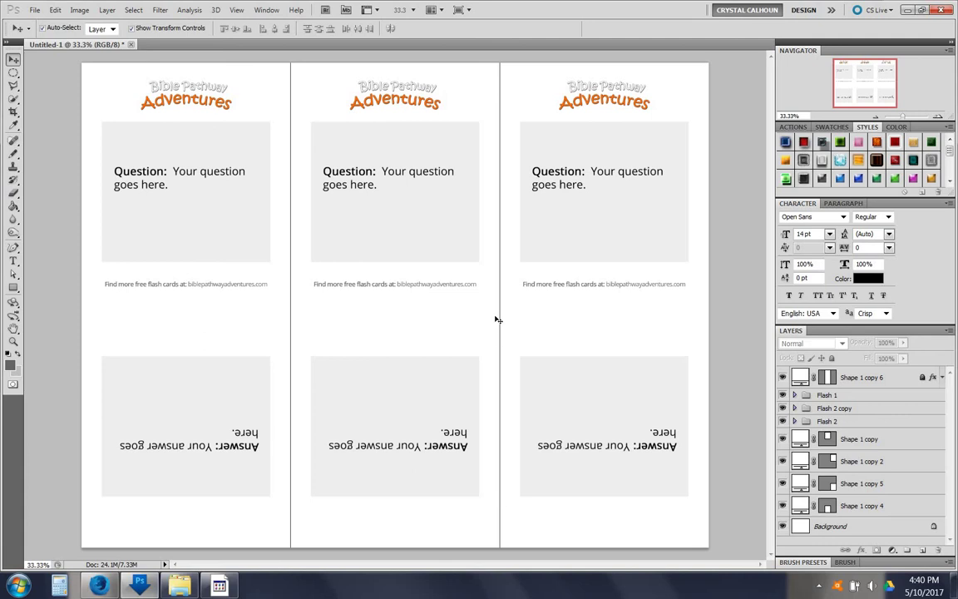
pyautogui.click(781, 377)
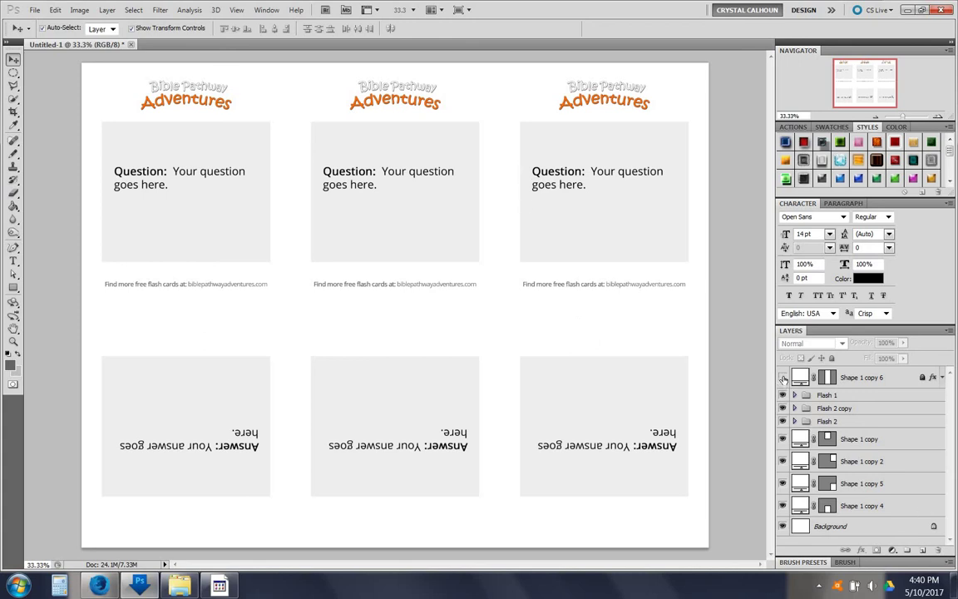
pyautogui.click(782, 378)
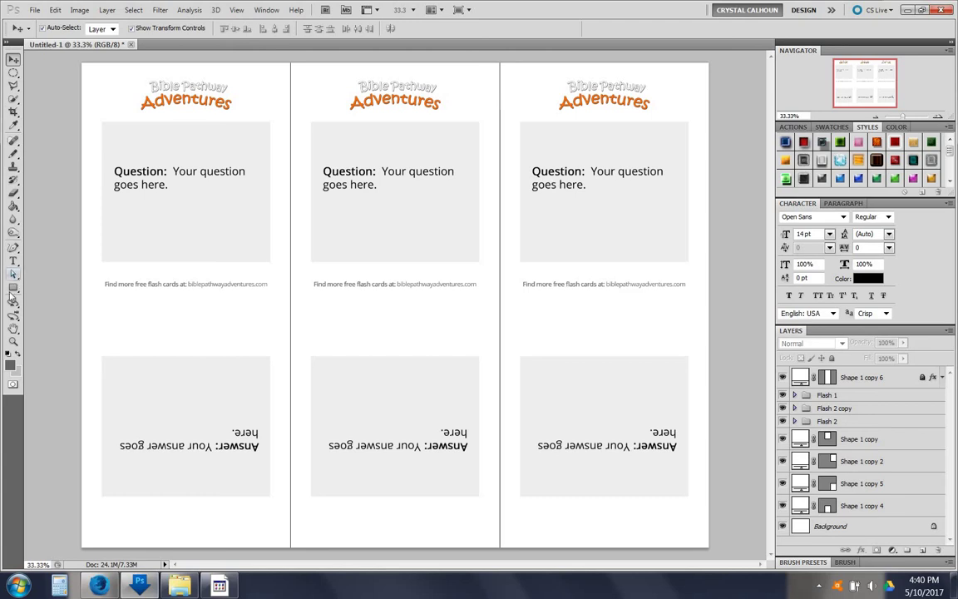
# Draw a small scissors custom shape atop the right cut line.
pyautogui.moveTo(12, 290); pyautogui.dragTo(58, 306)
pyautogui.click(222, 29)
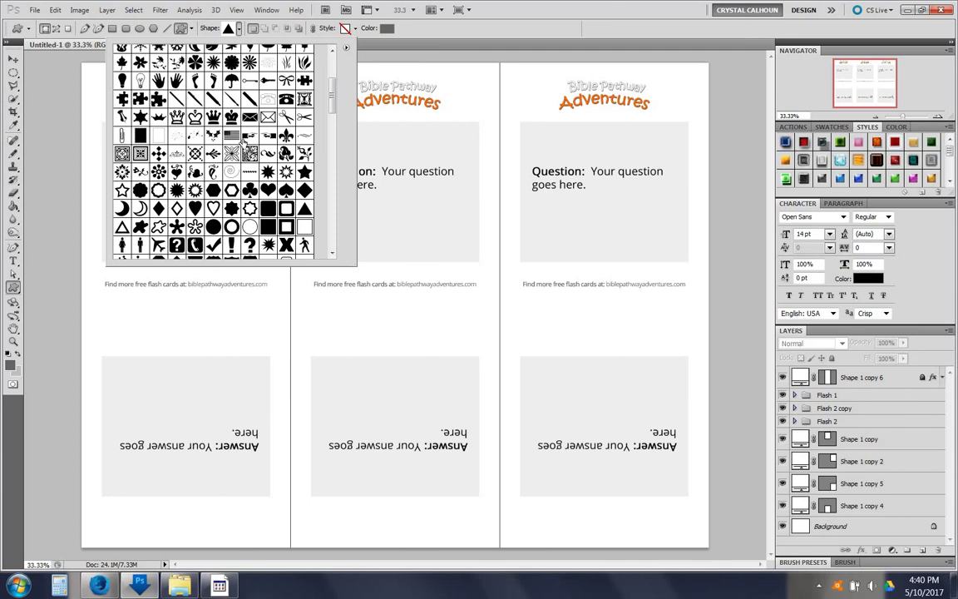
pyautogui.click(285, 117)
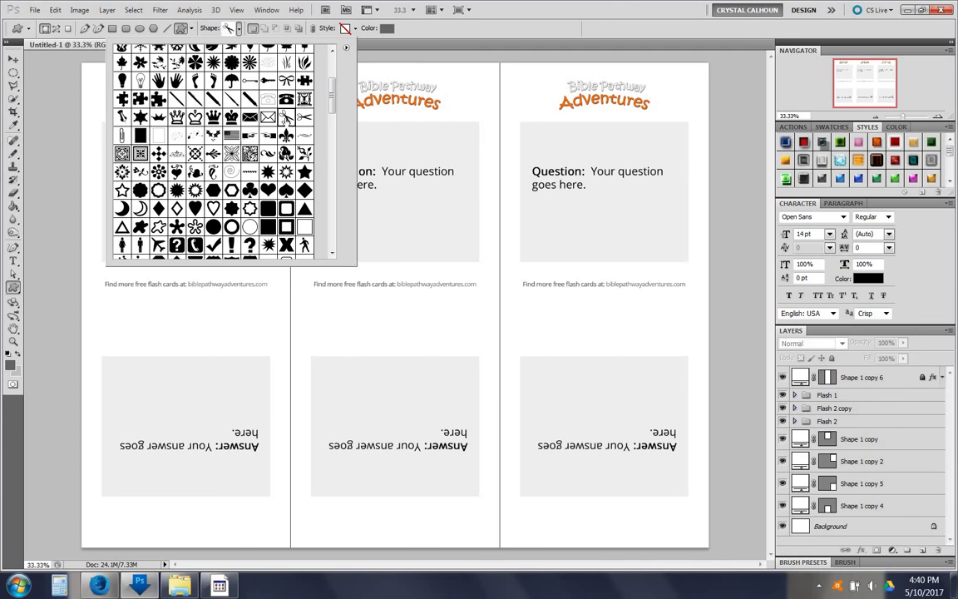
pyautogui.click(488, 69)
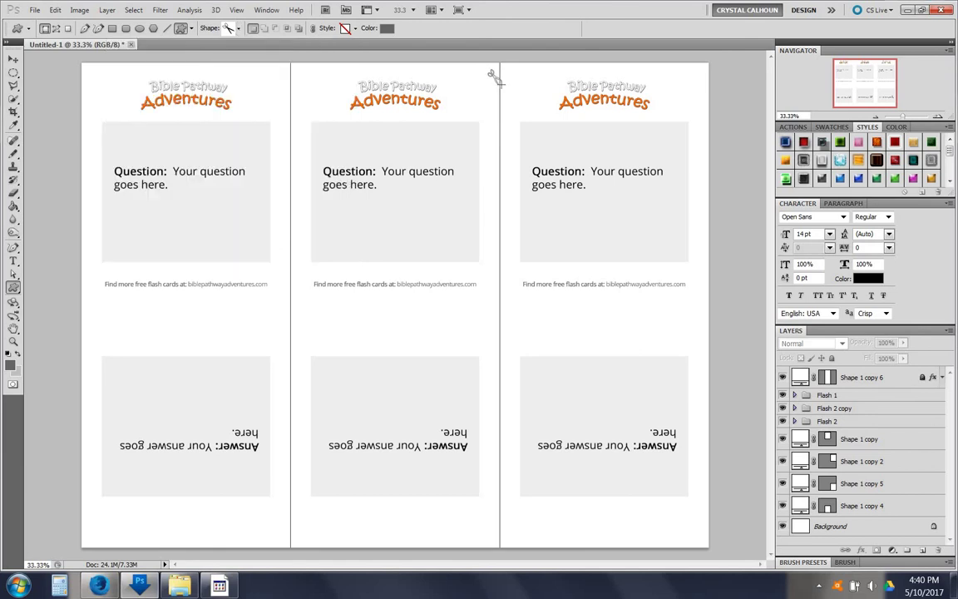
pyautogui.moveTo(491, 71); pyautogui.dragTo(498, 80)
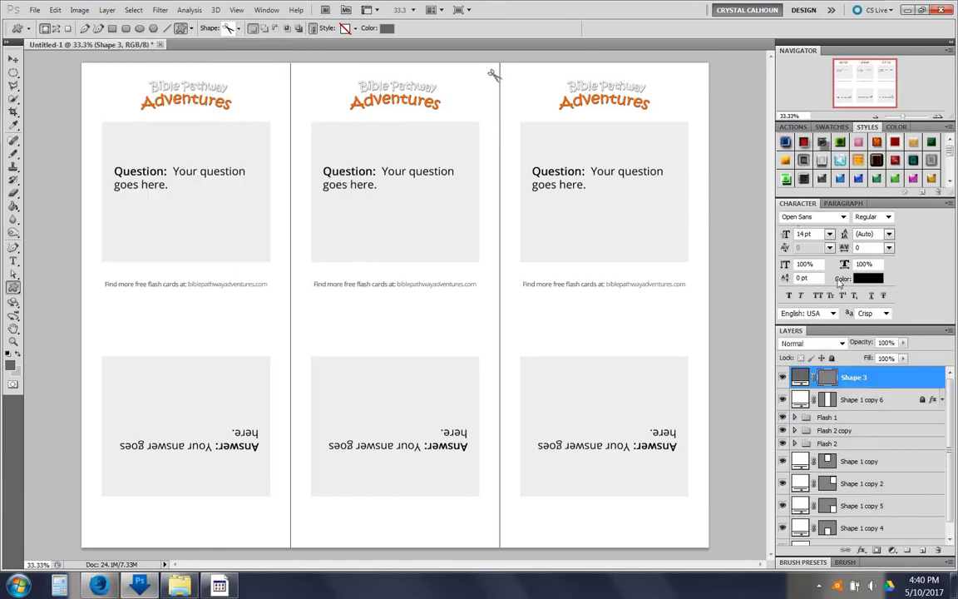
# Duplicate the scissors and place the copy atop the left cut line.
pyautogui.moveTo(907, 391); pyautogui.dragTo(923, 551)
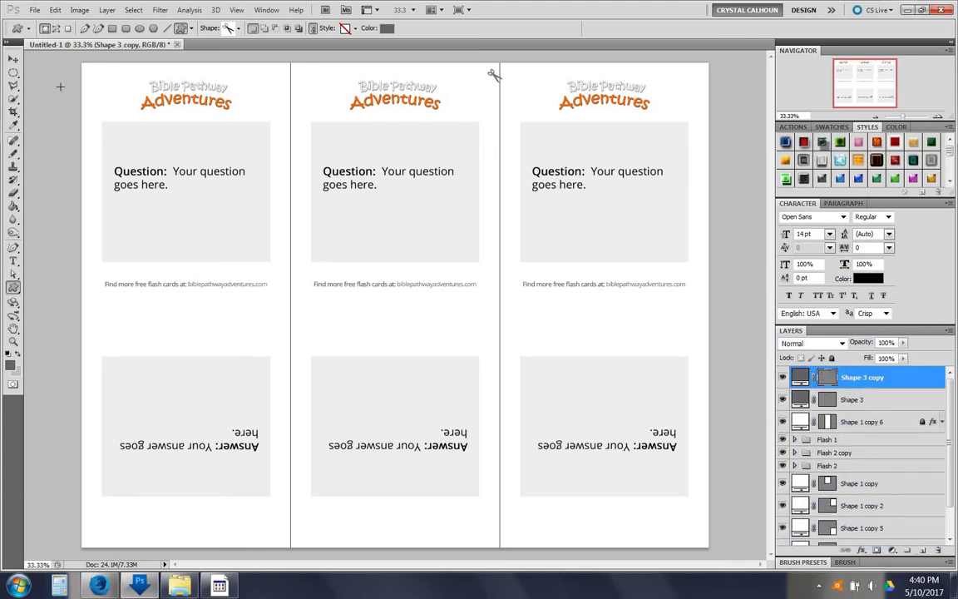
pyautogui.click(13, 59)
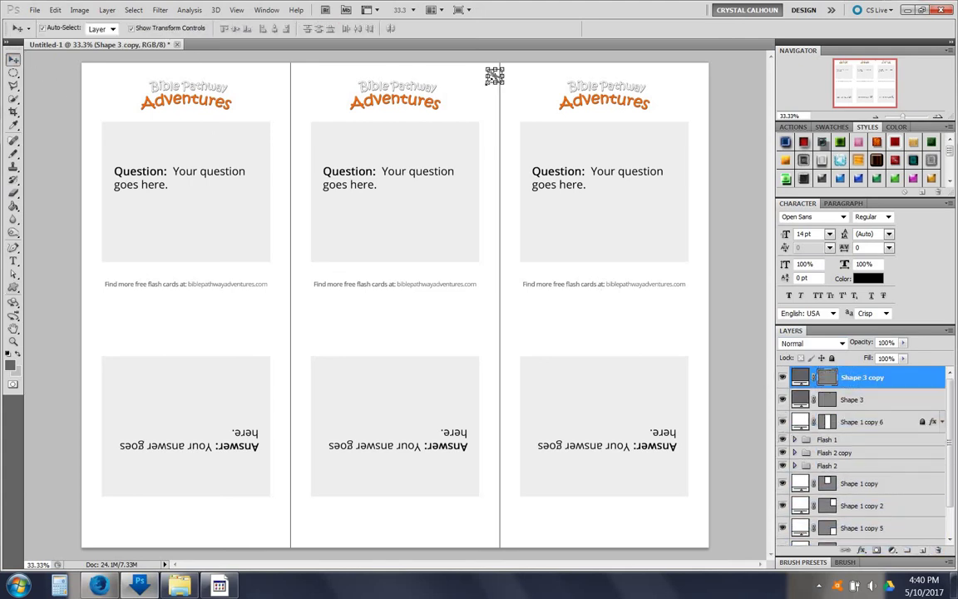
pyautogui.moveTo(832, 111); pyautogui.dragTo(880, 98)
pyautogui.hotkey('ctrl', '+')
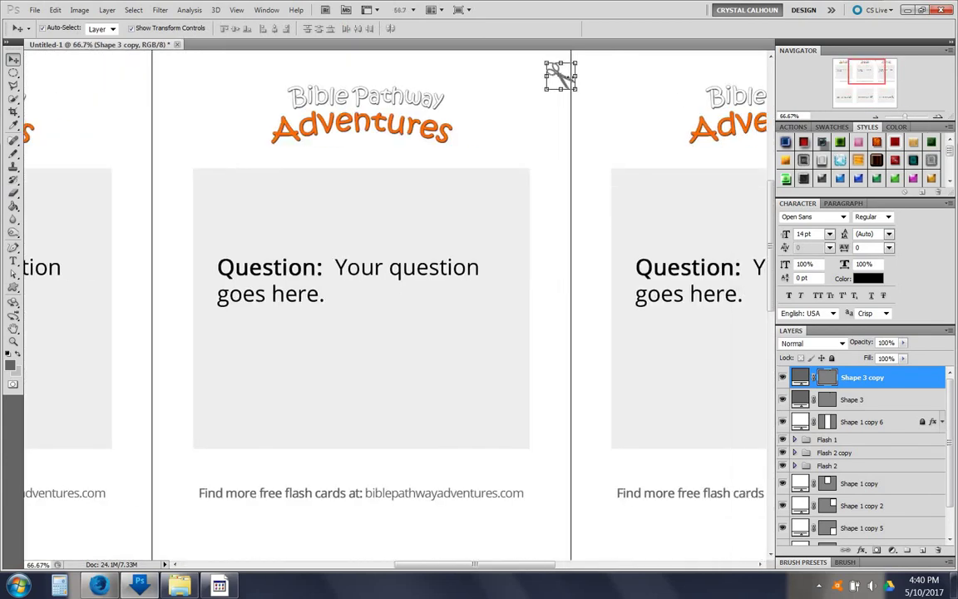
pyautogui.moveTo(568, 87); pyautogui.dragTo(157, 77)
pyautogui.hotkey('ctrl', 't')
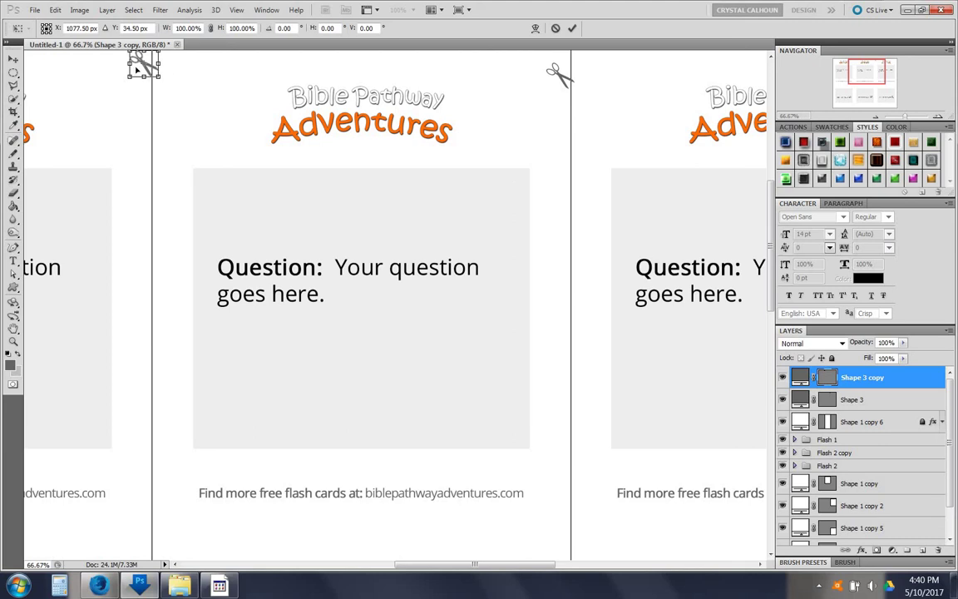
pyautogui.press('Return')
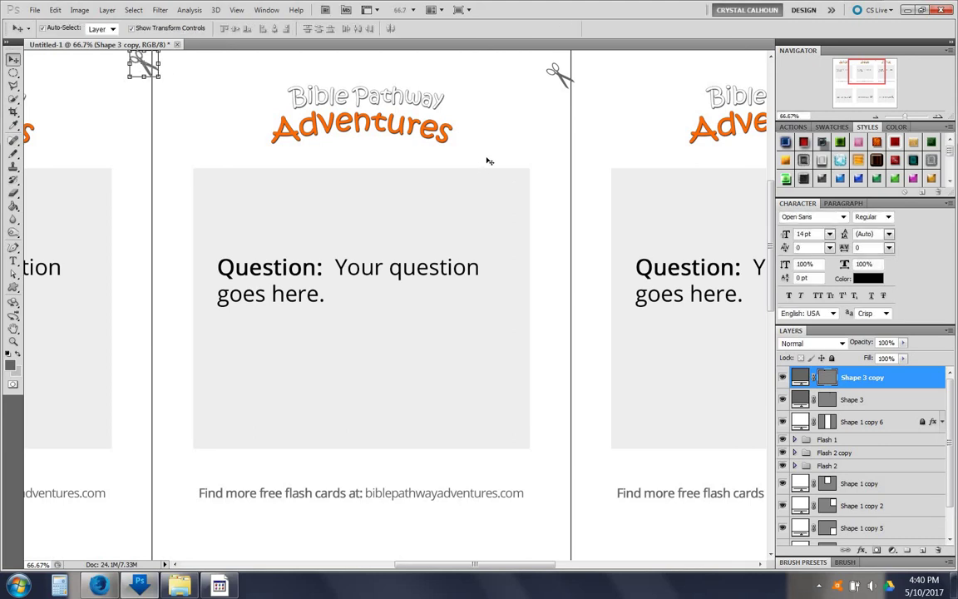
# Unlock the cut-line layer Shape 1 copy 6 and open its Stroke layer style.
pyautogui.click(853, 426)
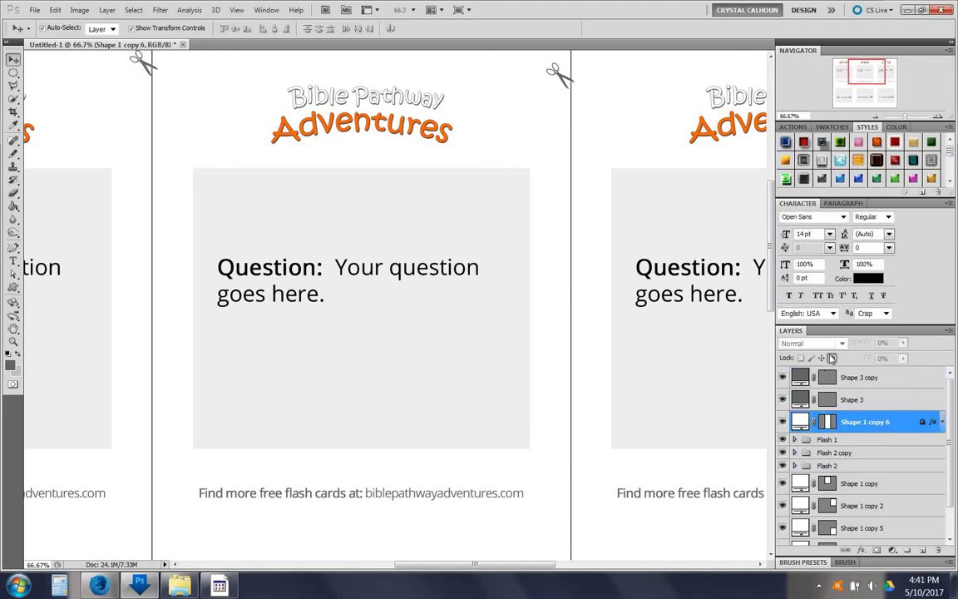
pyautogui.click(832, 357)
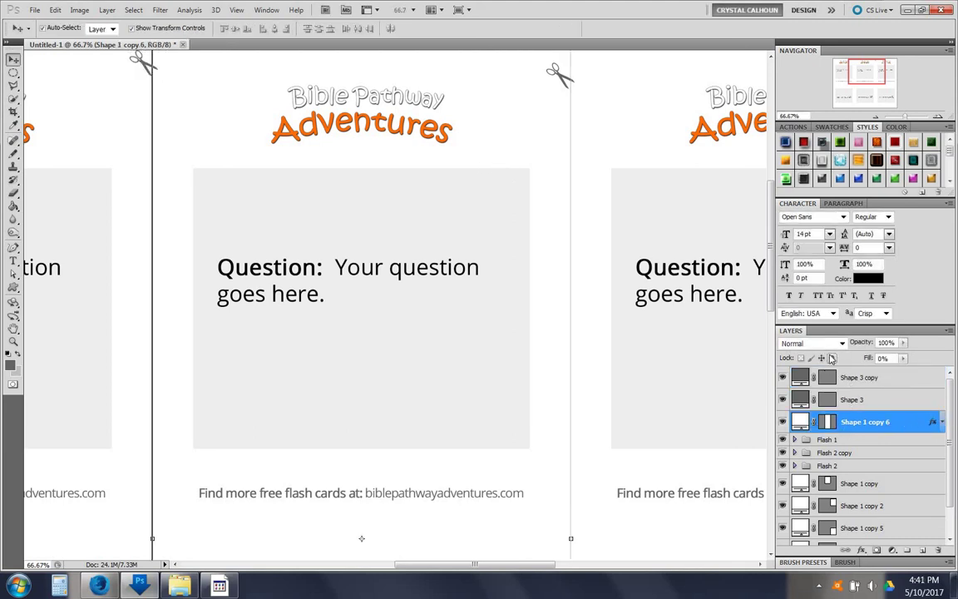
pyautogui.doubleClick(934, 424)
pyautogui.click(488, 365)
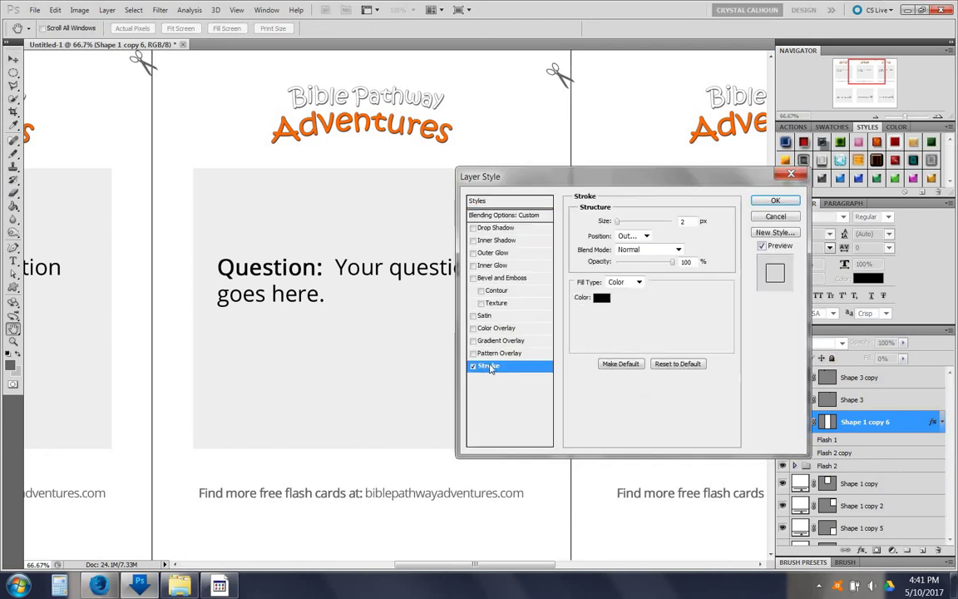
# Change the cut-line stroke's fill type to Pattern using the dotted vertical-line pattern.
pyautogui.click(639, 283)
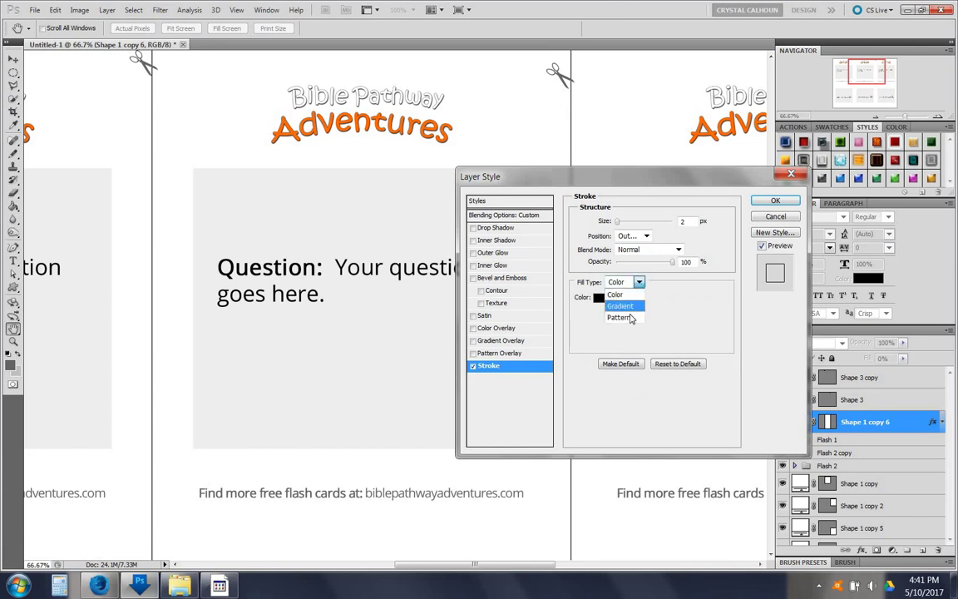
pyautogui.click(628, 312)
pyautogui.click(637, 312)
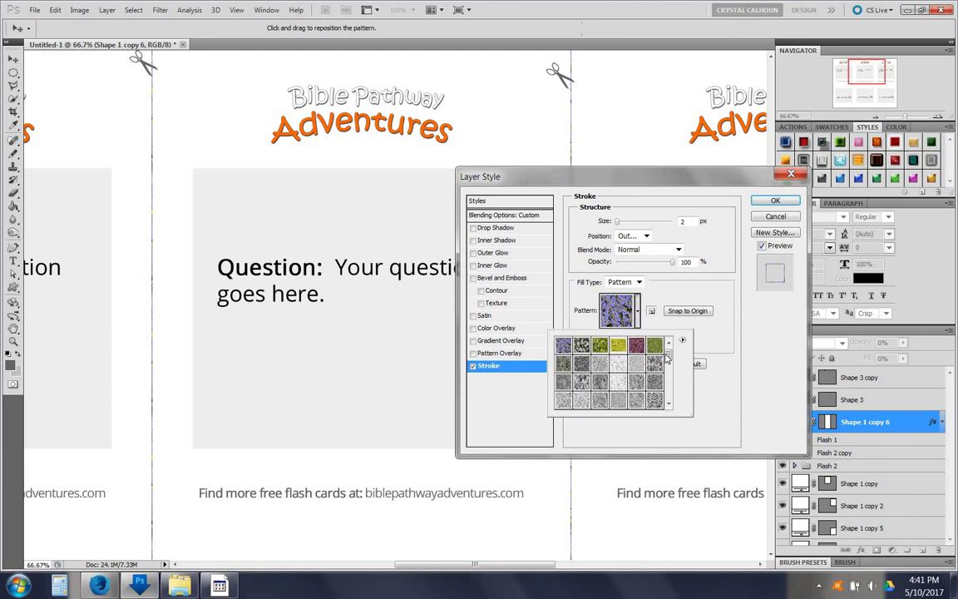
pyautogui.moveTo(670, 342); pyautogui.dragTo(679, 385)
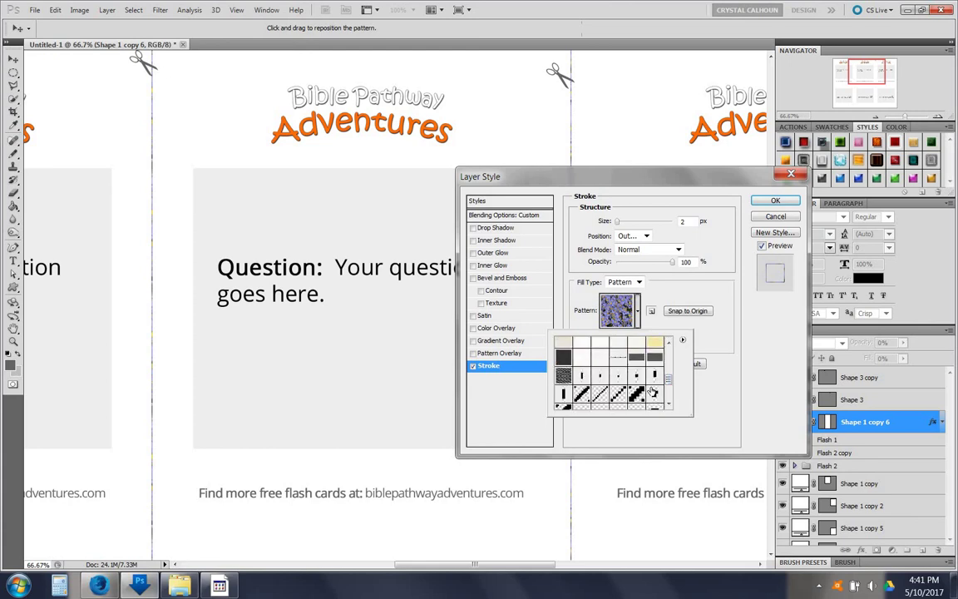
pyautogui.click(580, 376)
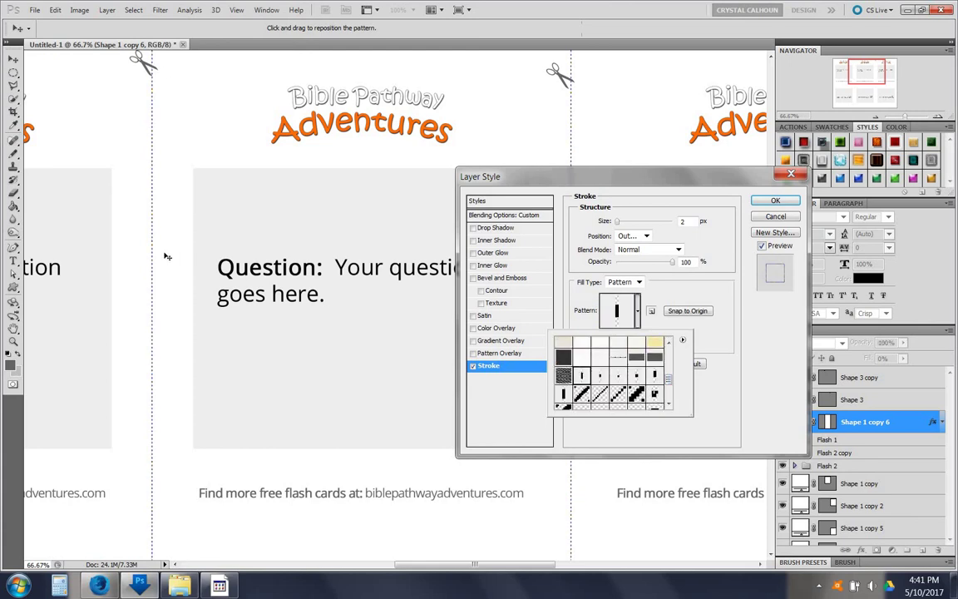
pyautogui.click(773, 200)
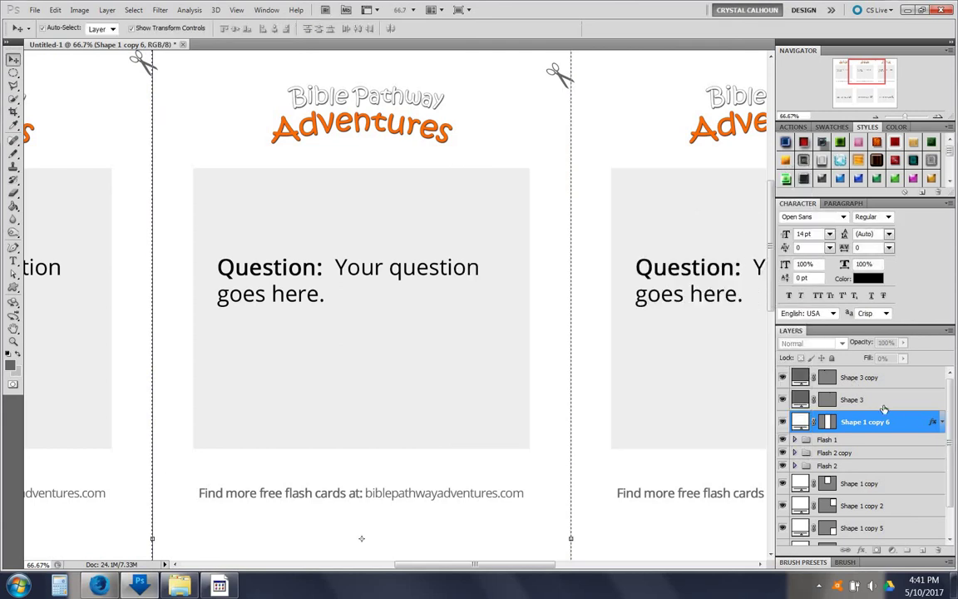
# Collapse and re-lock the cut-line layer, then zoom out to show the whole page.
pyautogui.click(942, 422)
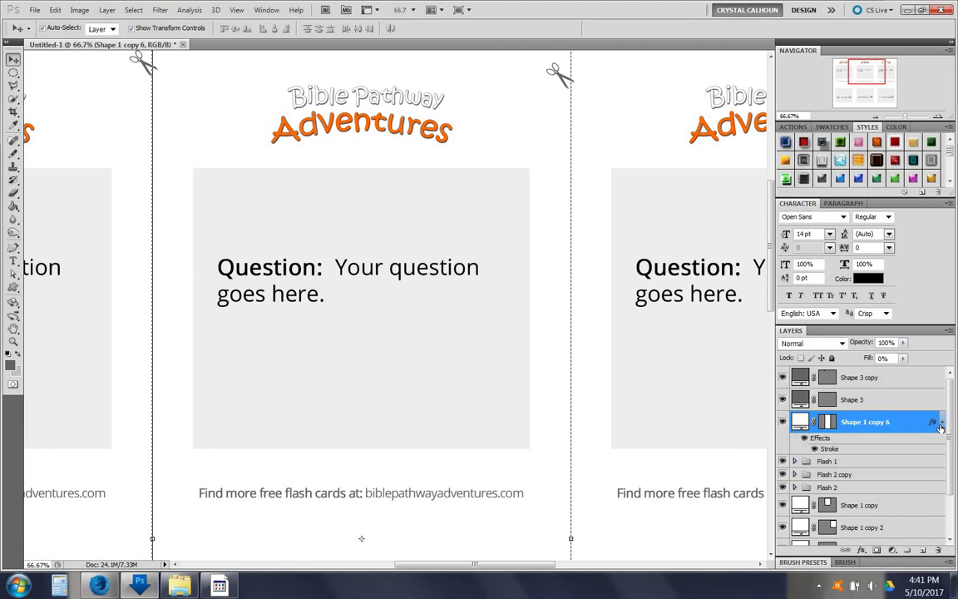
pyautogui.click(941, 424)
pyautogui.click(832, 358)
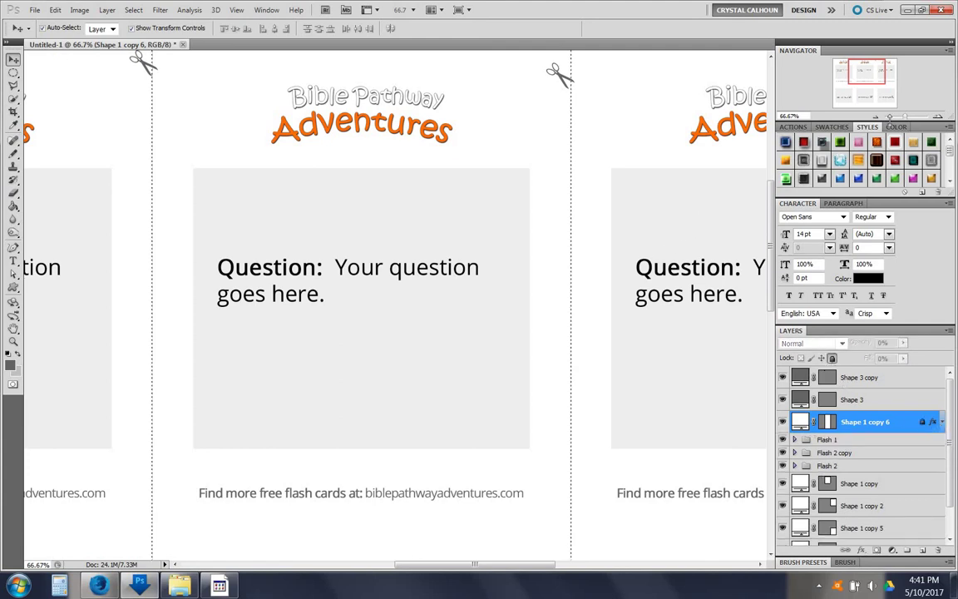
pyautogui.click(786, 116)
pyautogui.click(786, 116)
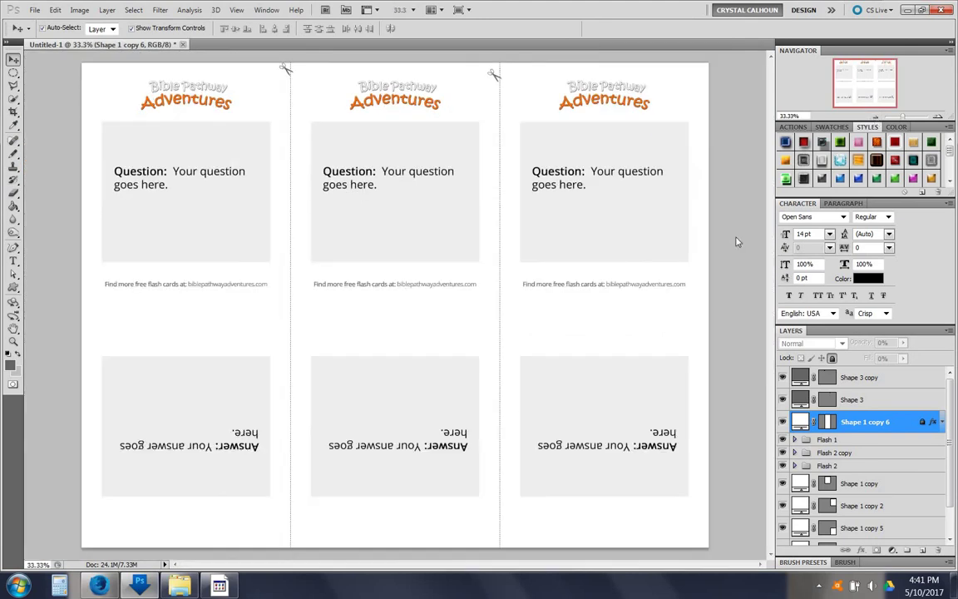
# Edit the left and middle cards' question text, then place the footer line and deselect it.
pyautogui.click(13, 261)
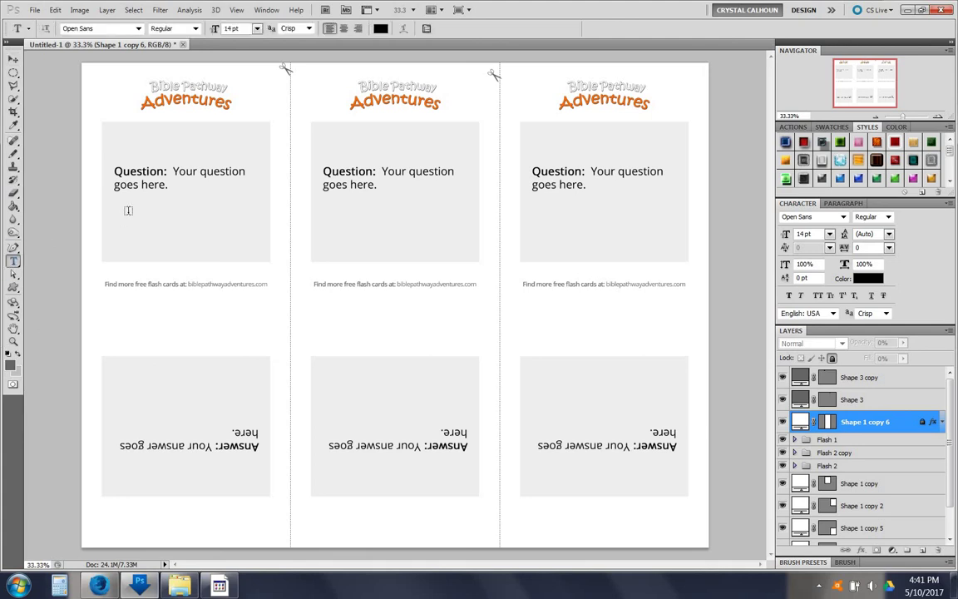
pyautogui.click(176, 172)
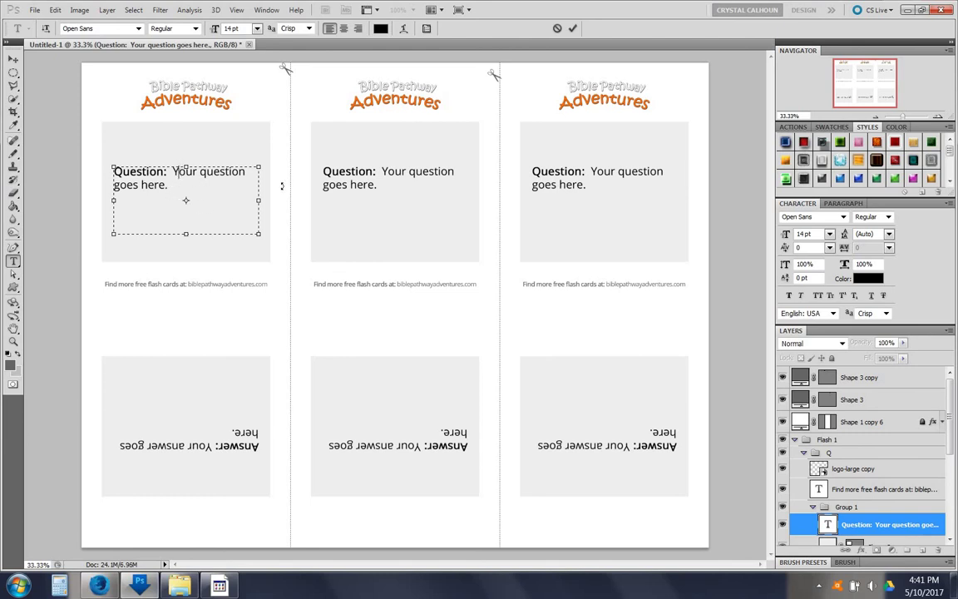
pyautogui.click(13, 58)
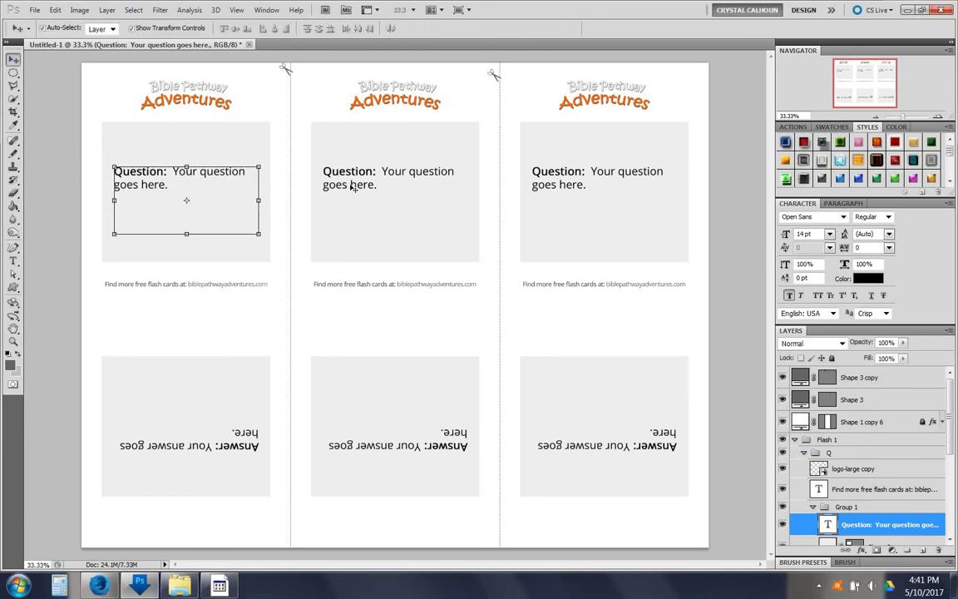
pyautogui.click(12, 261)
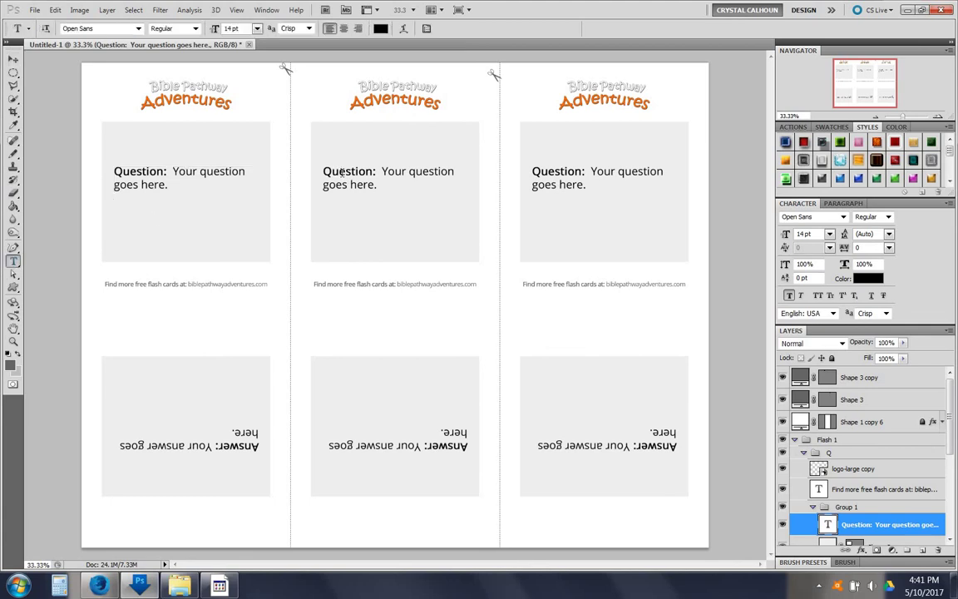
pyautogui.click(341, 172)
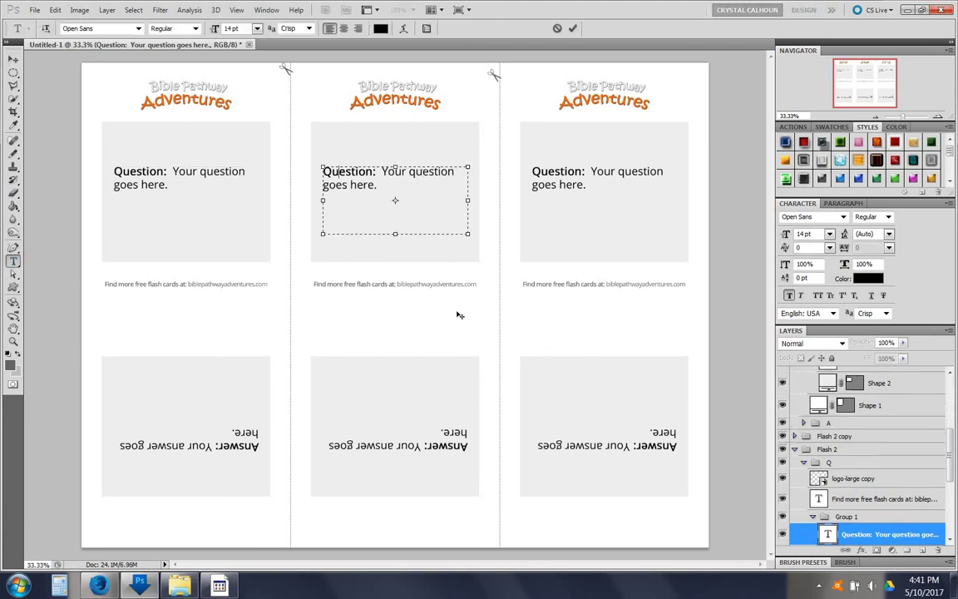
pyautogui.click(13, 59)
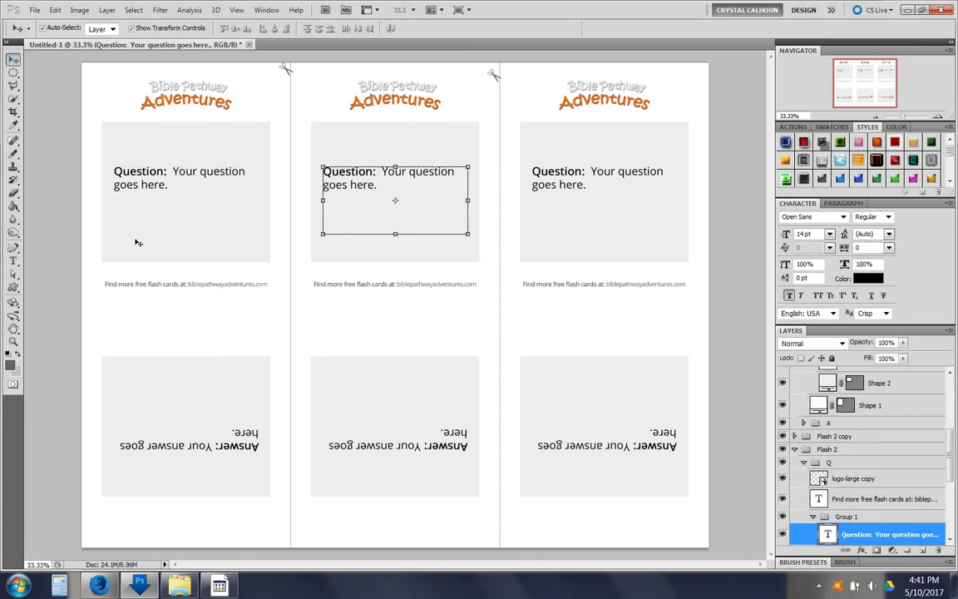
pyautogui.click(167, 284)
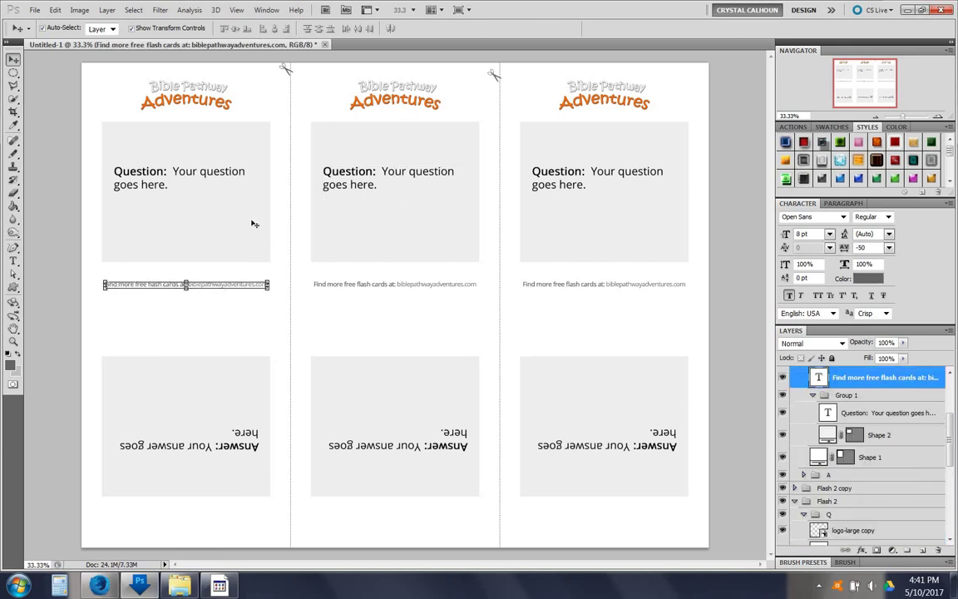
pyautogui.click(28, 72)
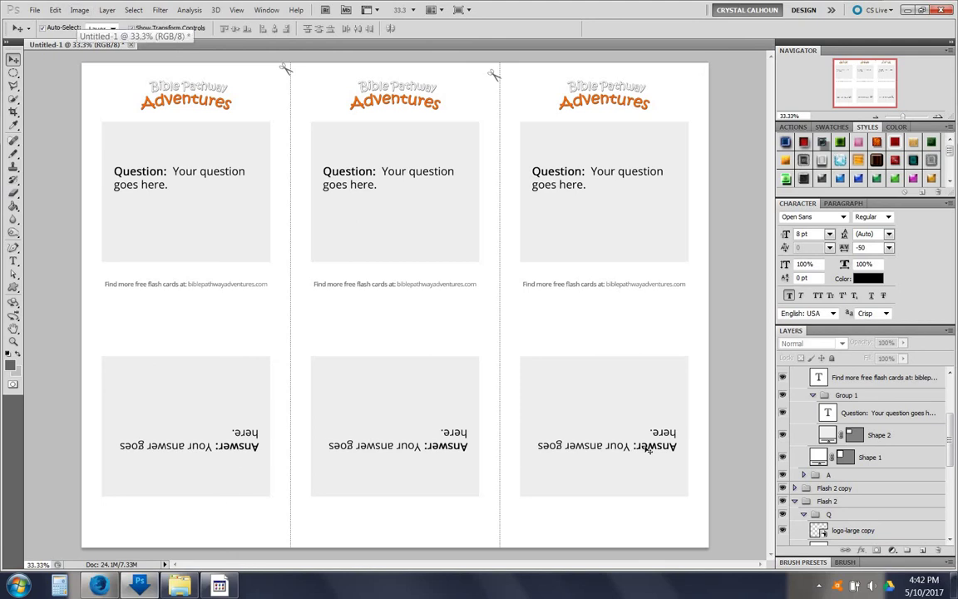
pyautogui.click(79, 10)
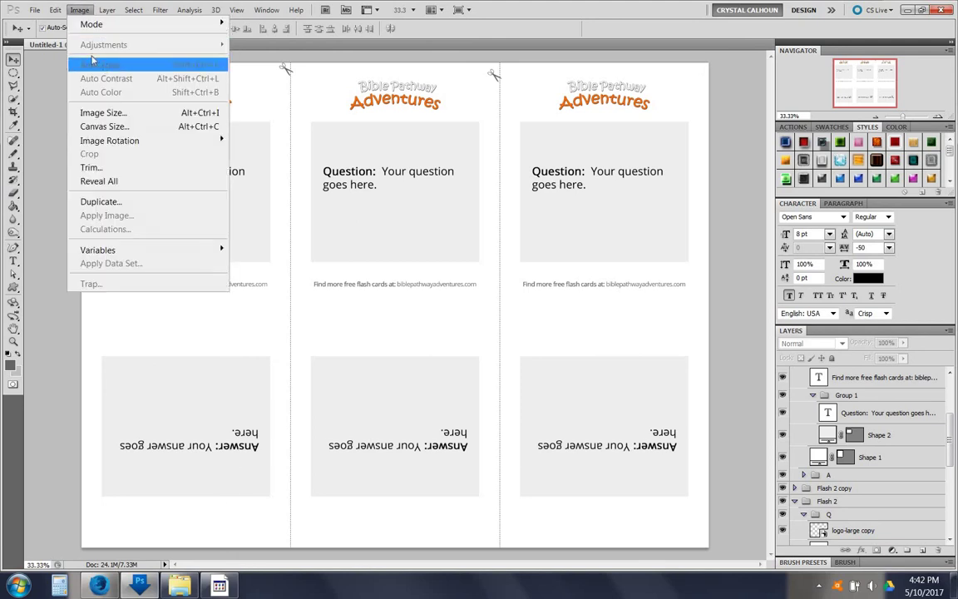
pyautogui.moveTo(108, 142)
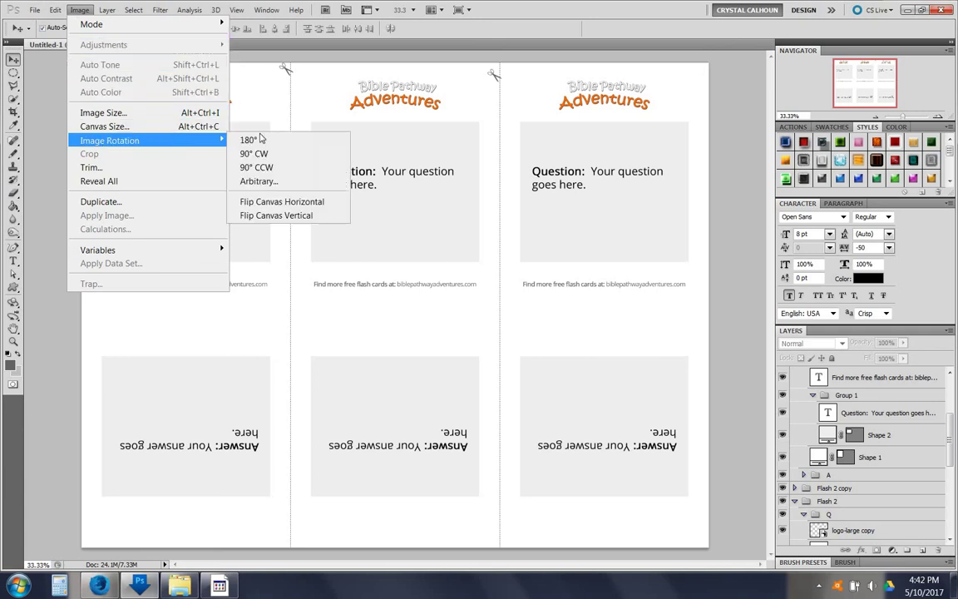
pyautogui.click(303, 216)
pyautogui.click(472, 223)
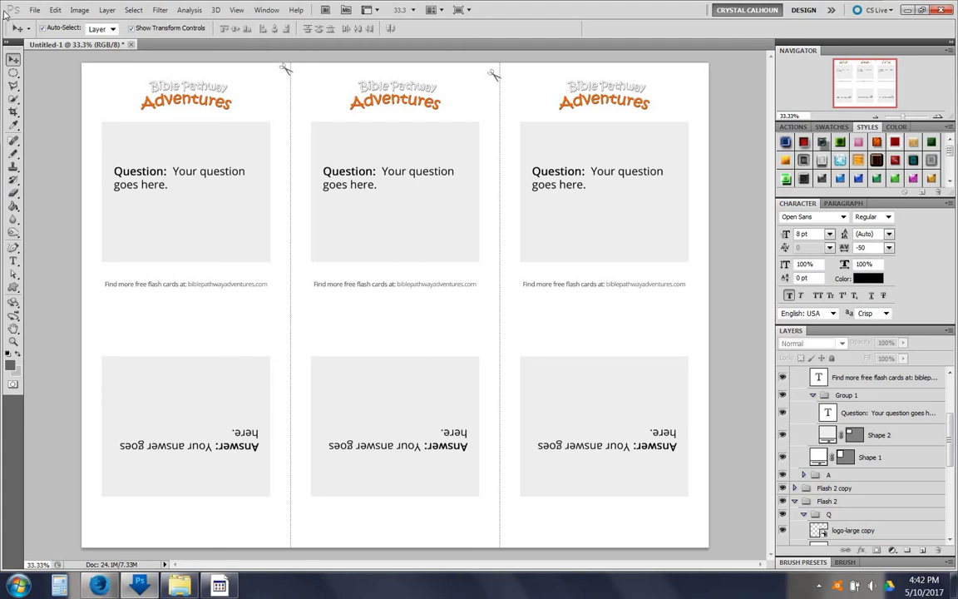
pyautogui.click(79, 10)
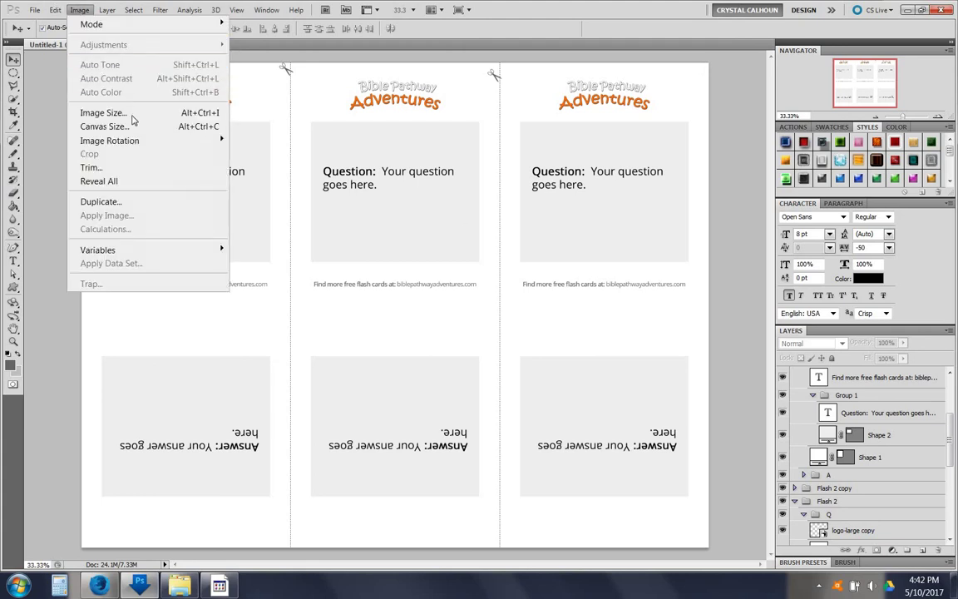
pyautogui.moveTo(125, 141)
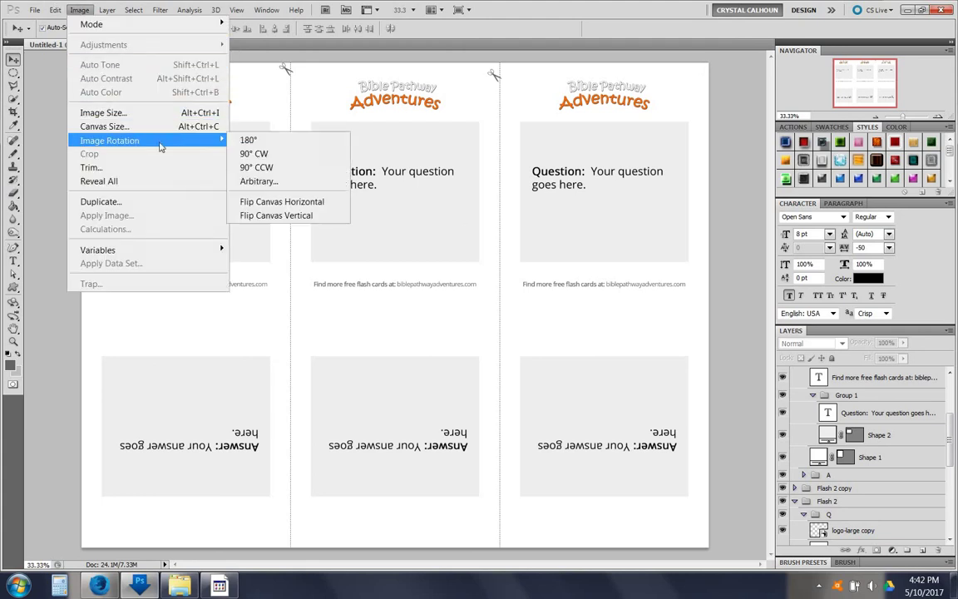
pyautogui.click(279, 150)
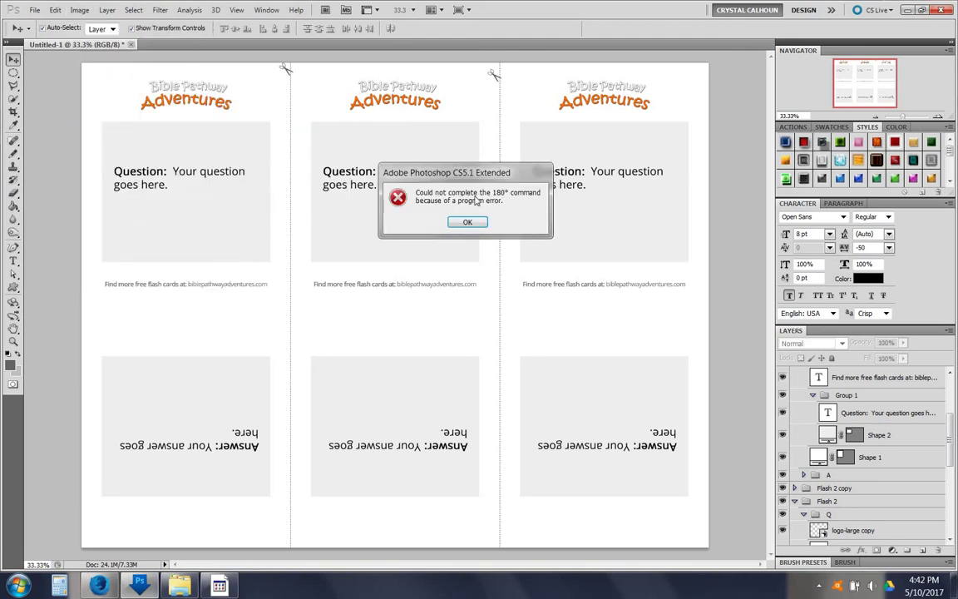
pyautogui.click(476, 223)
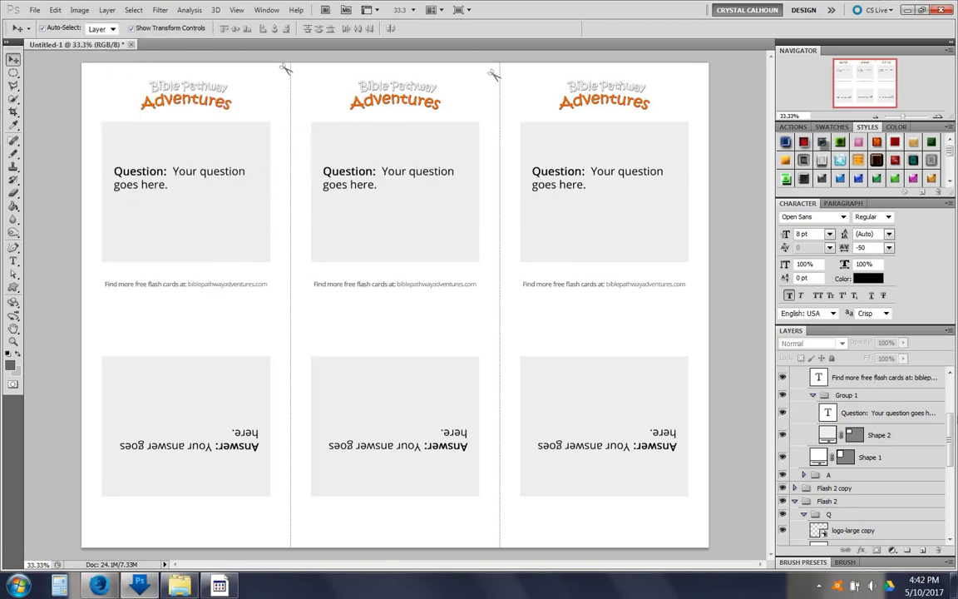
# Select the Shape 1 copy 6 layer and browse the Image menu without choosing anything.
pyautogui.scroll(5, 947, 433)
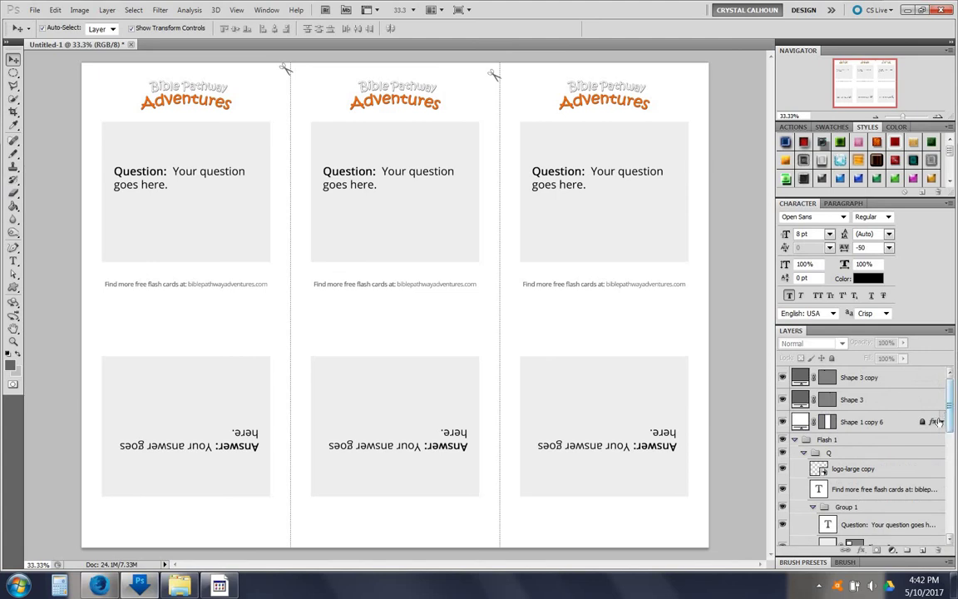
pyautogui.click(892, 414)
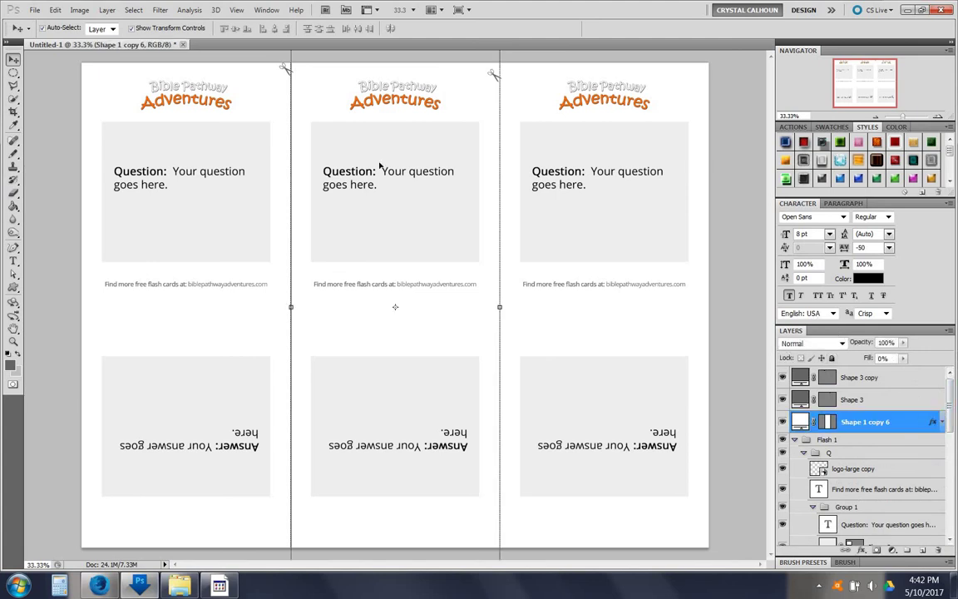
pyautogui.click(79, 10)
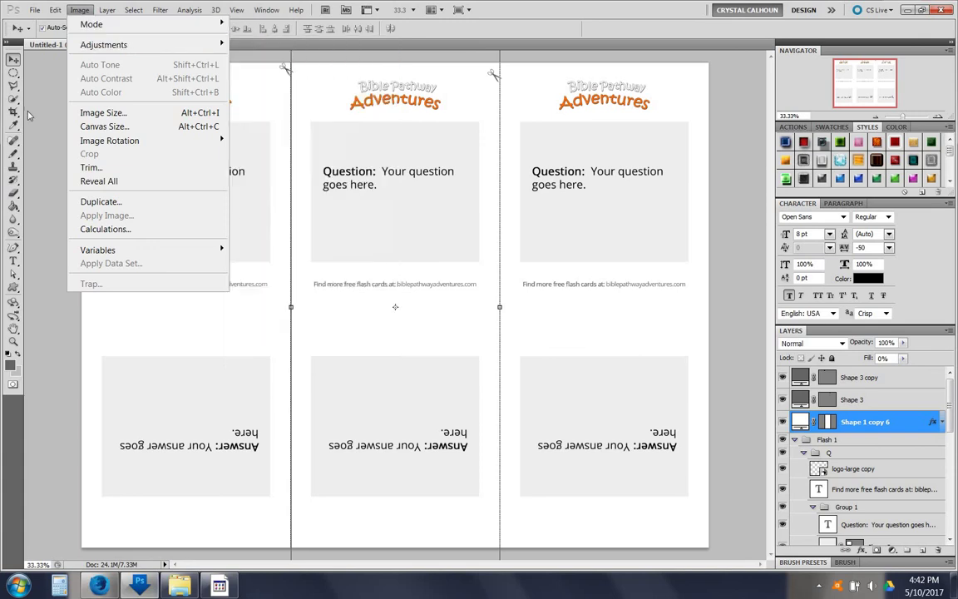
pyautogui.press('Escape')
pyautogui.click(79, 10)
pyautogui.moveTo(104, 44)
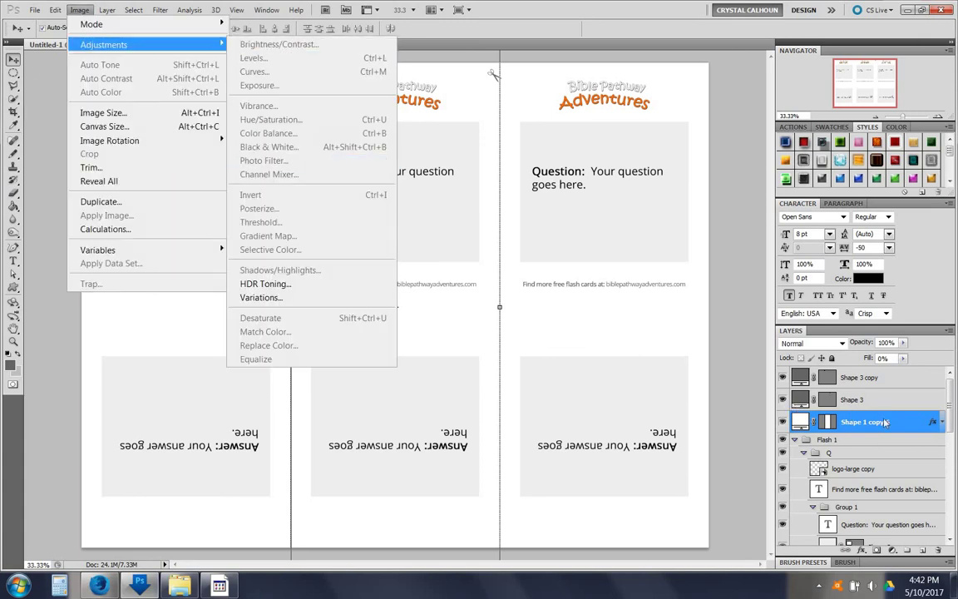
# Collapse Flash 1 and Flash 2, select from Shape 1 copy to the top layer, and group them.
pyautogui.click(794, 440)
pyautogui.click(795, 467)
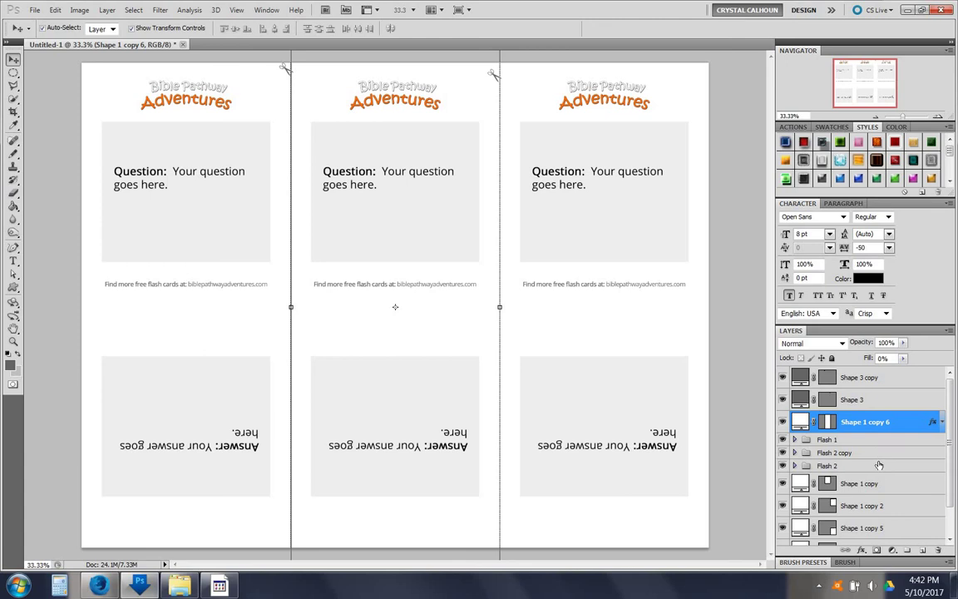
pyautogui.click(883, 486)
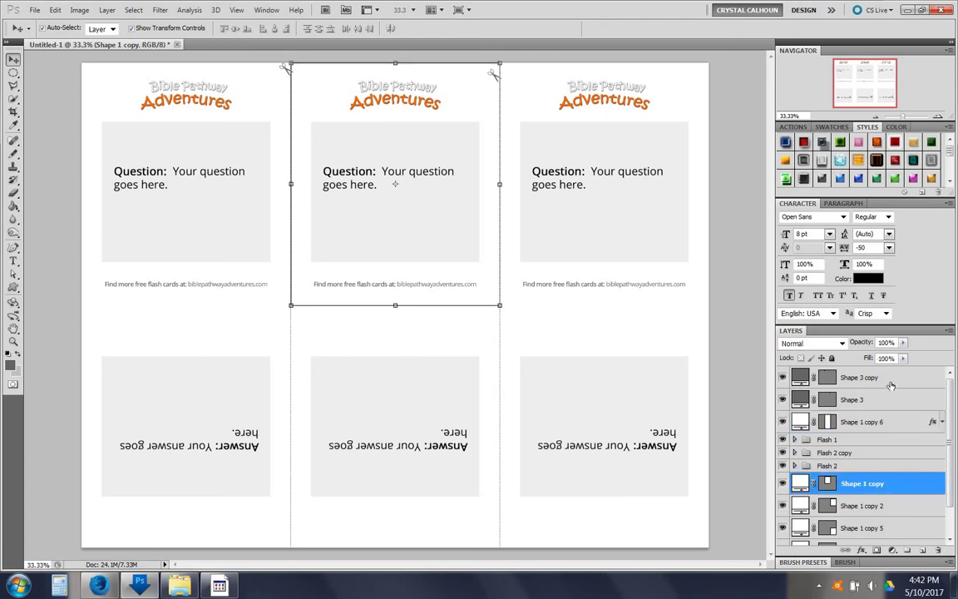
pyautogui.hotkey('alt', 'shift', ']')
pyautogui.hotkey('ctrl', 'g')
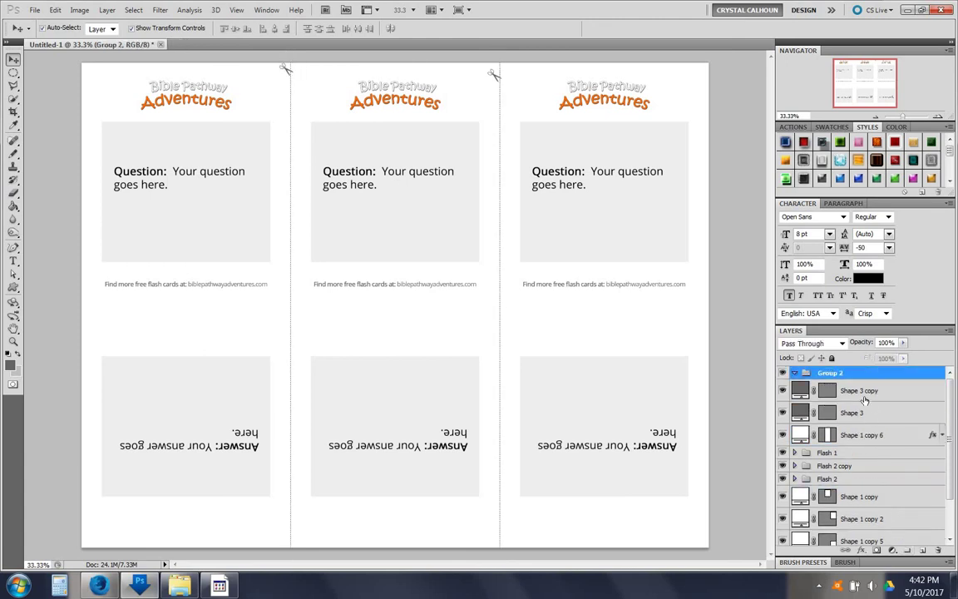
# Select the layers from Shape 3 copy downward, then select and collapse Group 2.
pyautogui.click(862, 397)
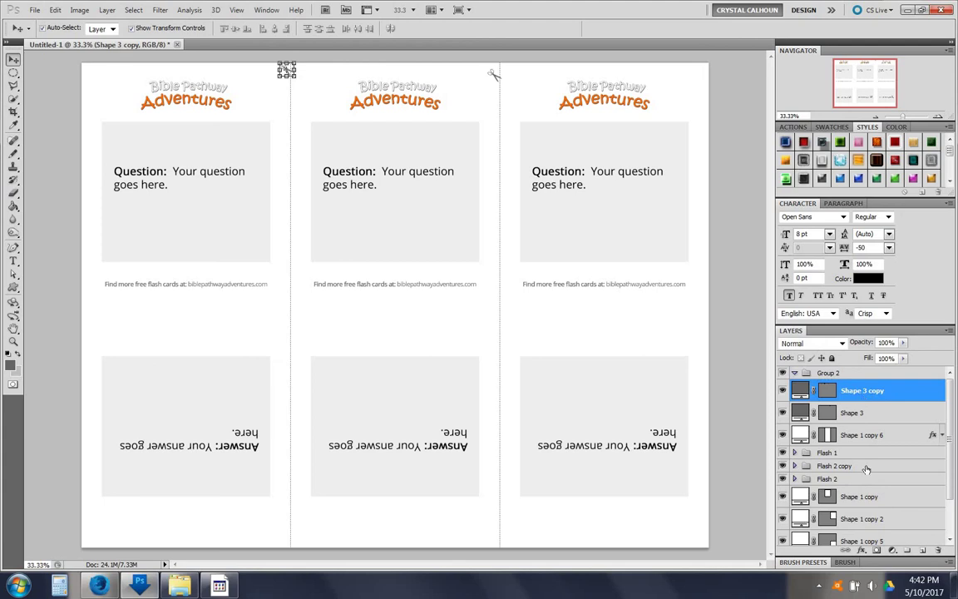
pyautogui.scroll(-2, 865, 520)
pyautogui.click(865, 537)
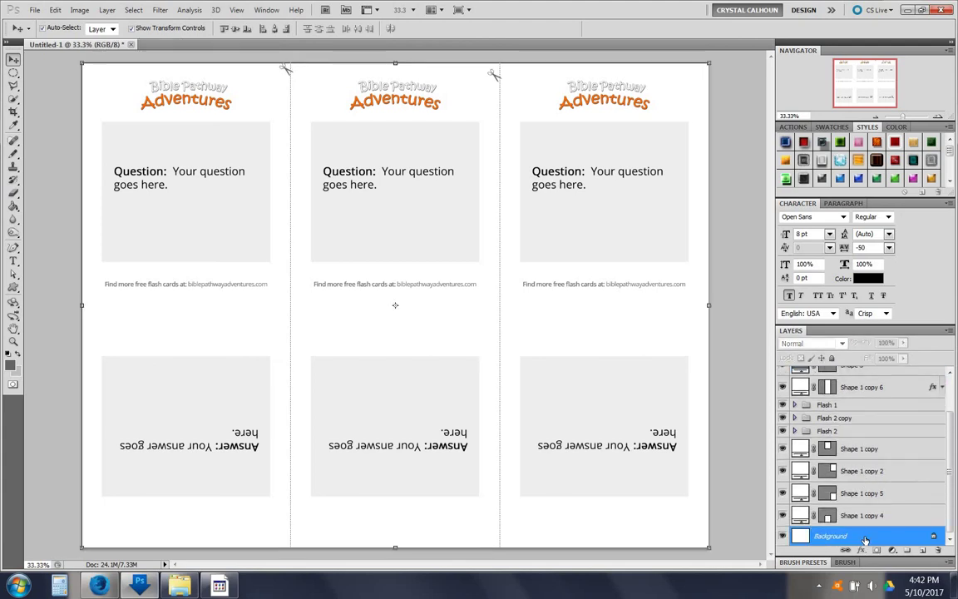
pyautogui.click(866, 516)
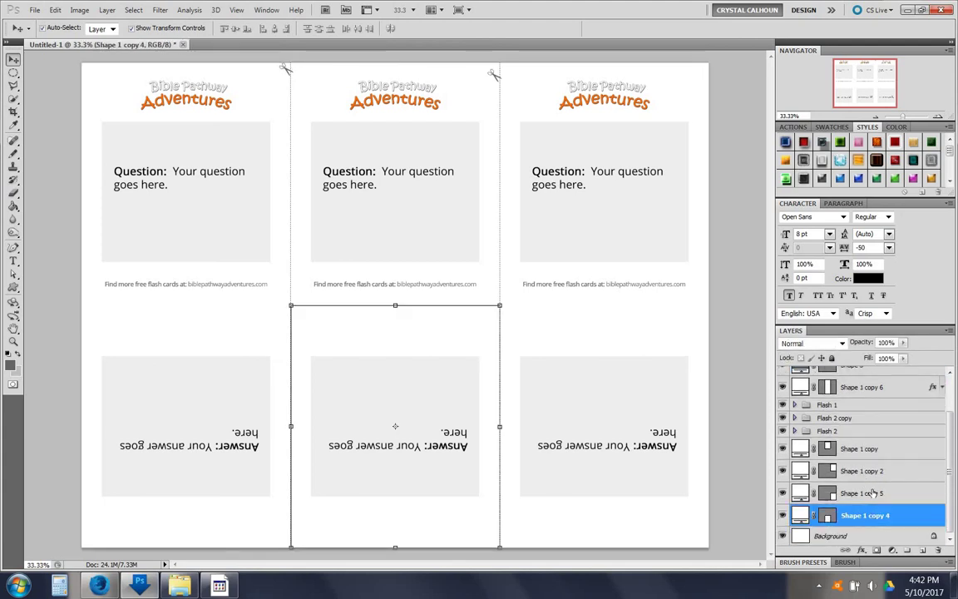
pyautogui.scroll(2, 872, 494)
pyautogui.keyDown('shift'); pyautogui.click(862, 394); pyautogui.keyUp('shift')
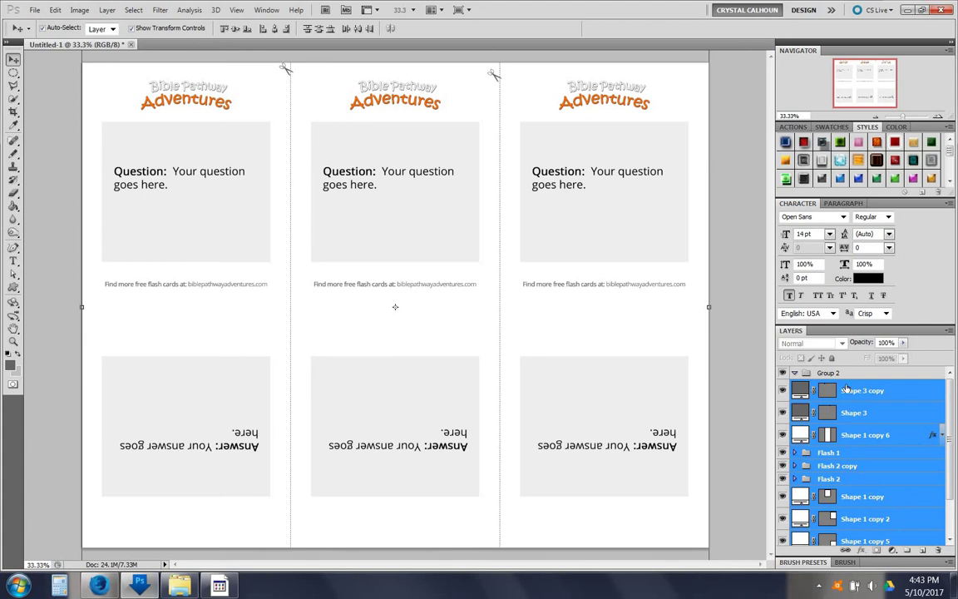
pyautogui.click(811, 374)
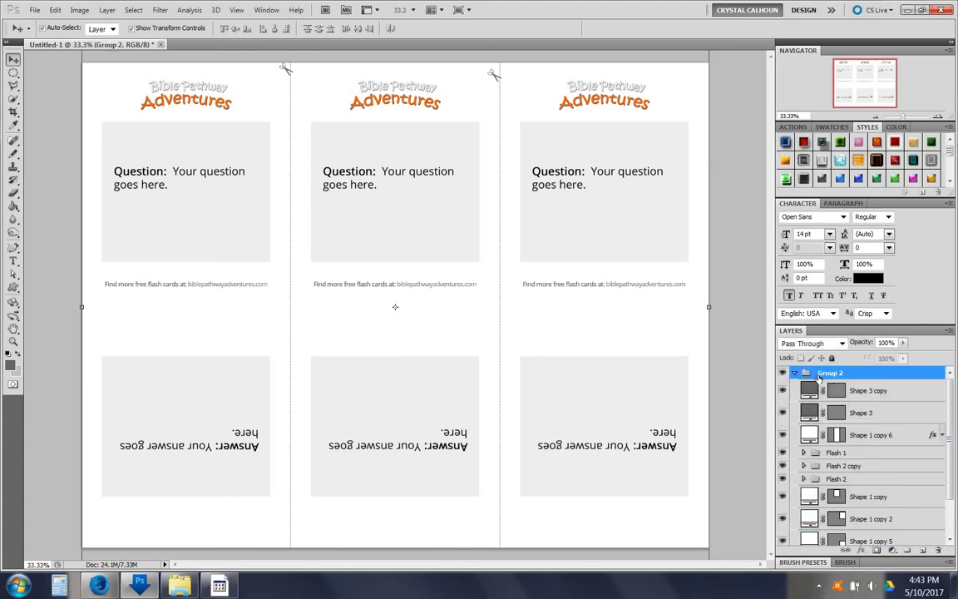
pyautogui.click(795, 373)
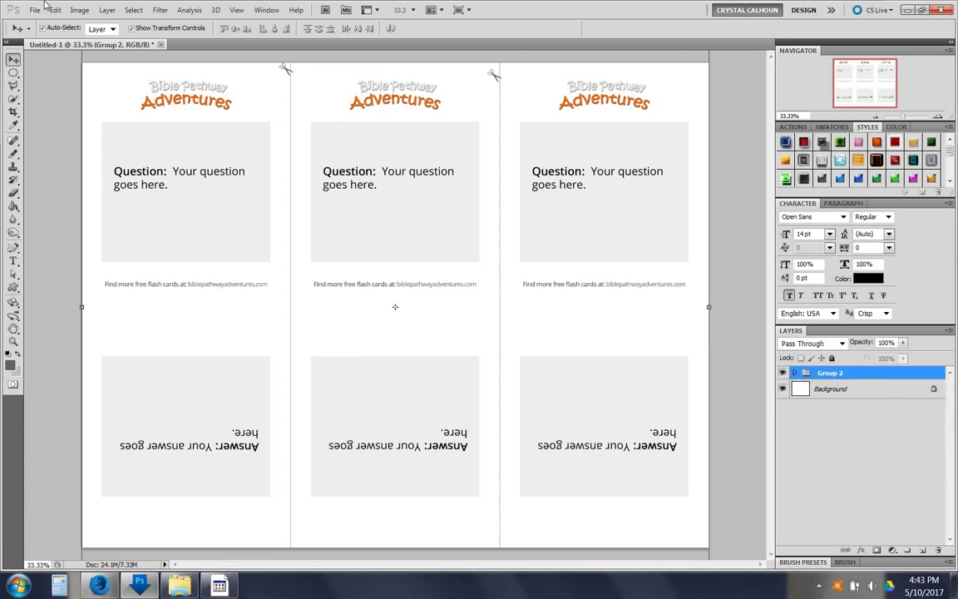
pyautogui.click(81, 10)
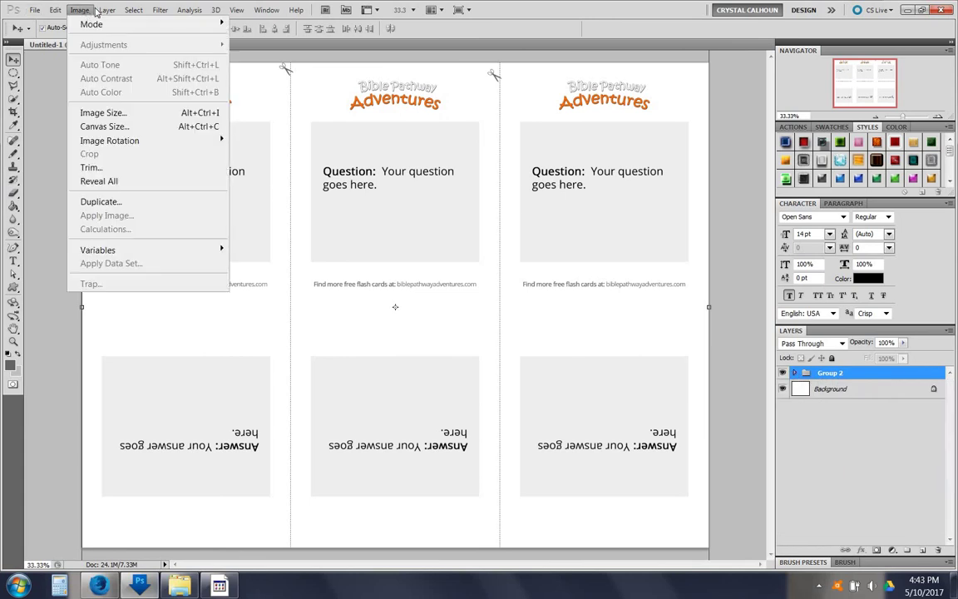
pyautogui.moveTo(212, 140)
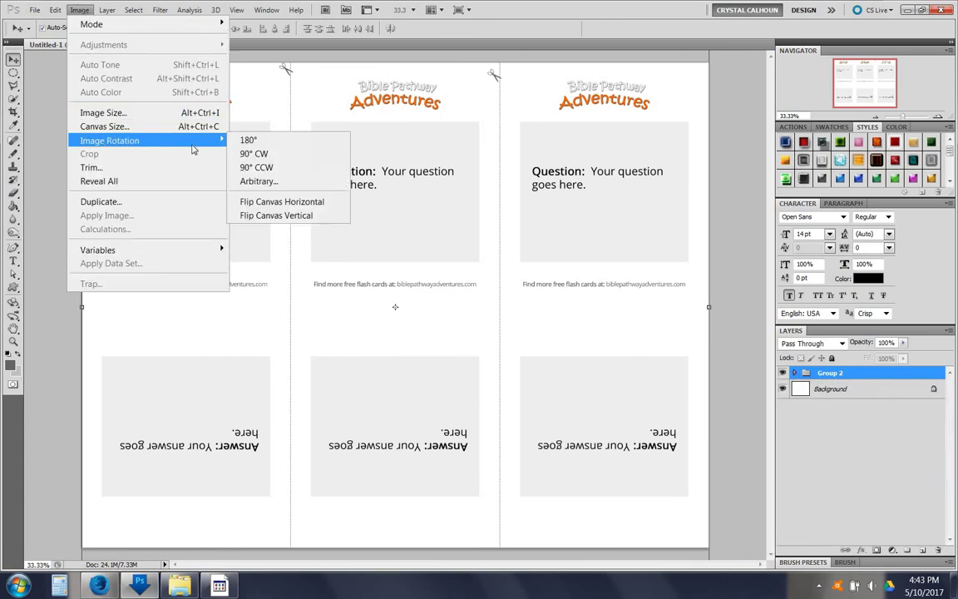
pyautogui.click(251, 140)
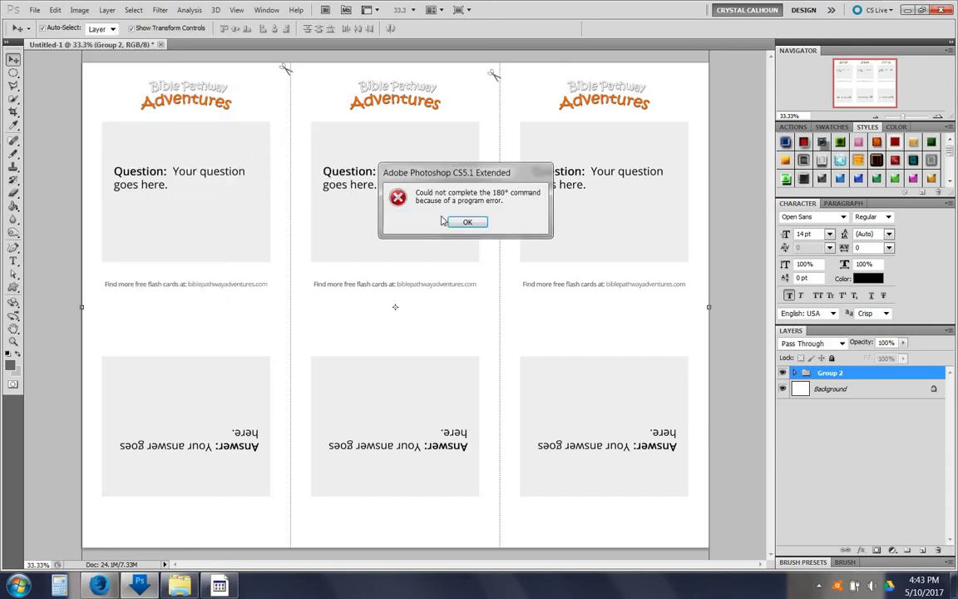
pyautogui.click(469, 222)
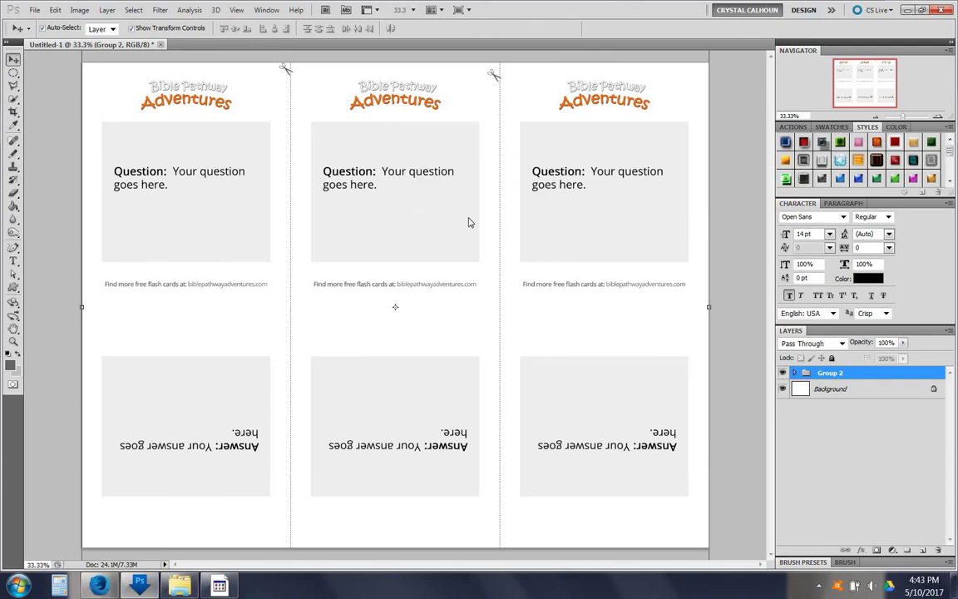